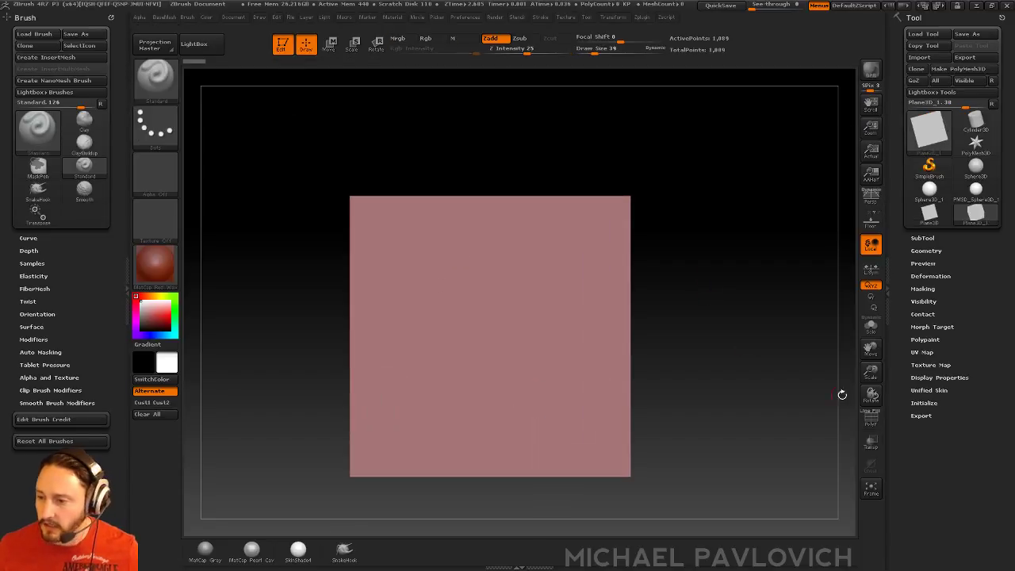
- Turn on the polyframe display for the plane and convert it to a PolyMesh3D
{"action": "left_click", "coordinate": [869, 420]}
{"action": "right_click_drag", "start_coordinate": [725, 269], "coordinate": [696, 275], "text": "alt"}
{"action": "key", "text": "s"}
{"action": "left_click_drag", "start_coordinate": [692, 269], "coordinate": [693, 269]}
{"action": "right_click_drag", "start_coordinate": [632, 270], "coordinate": [657, 268], "text": "alt"}
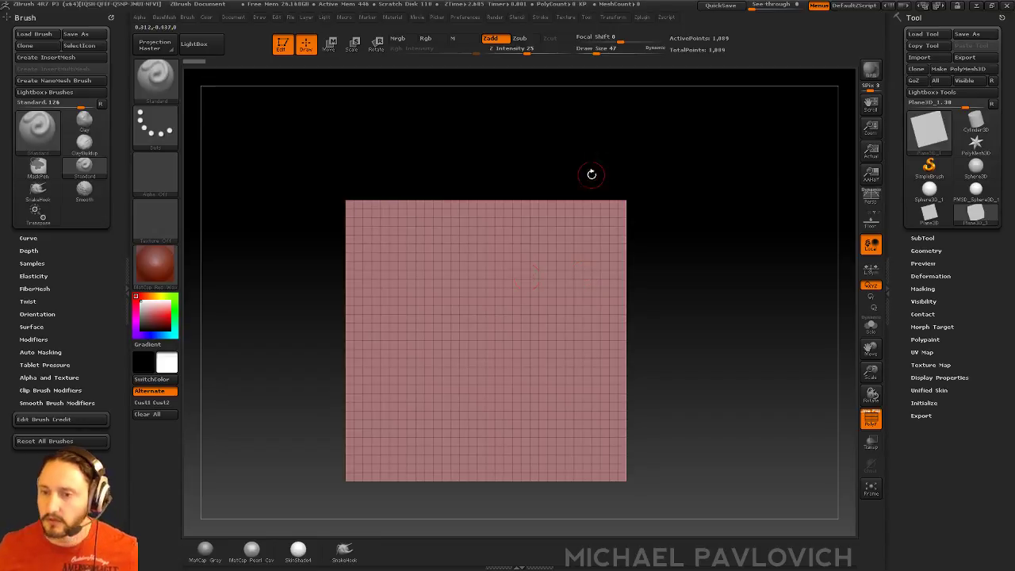
{"action": "key", "text": "s"}
{"action": "left_click_drag", "start_coordinate": [455, 118], "coordinate": [455, 131]}
{"action": "left_click_drag", "start_coordinate": [724, 211], "coordinate": [724, 198], "text": "alt"}
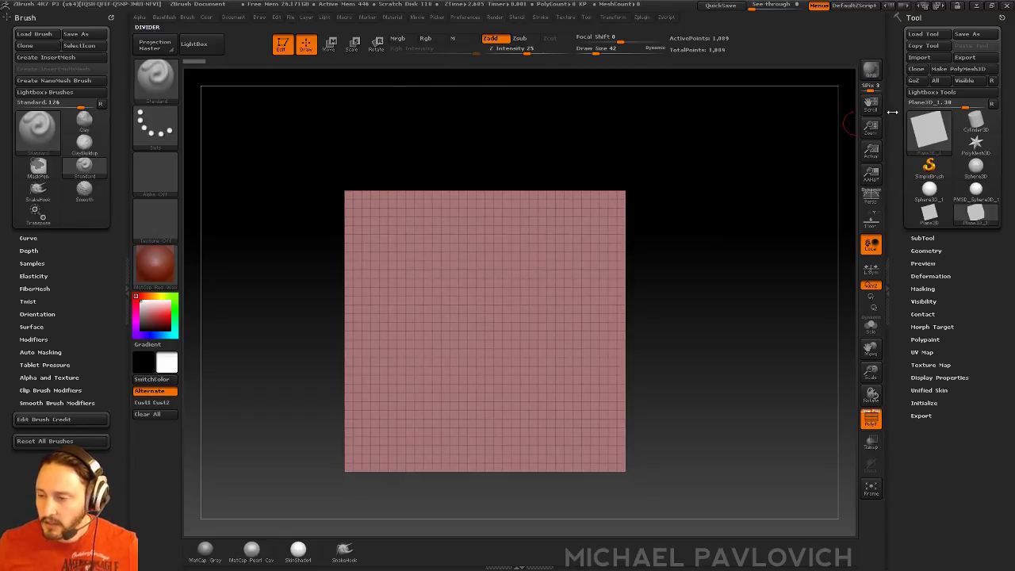
{"action": "left_click", "coordinate": [958, 69]}
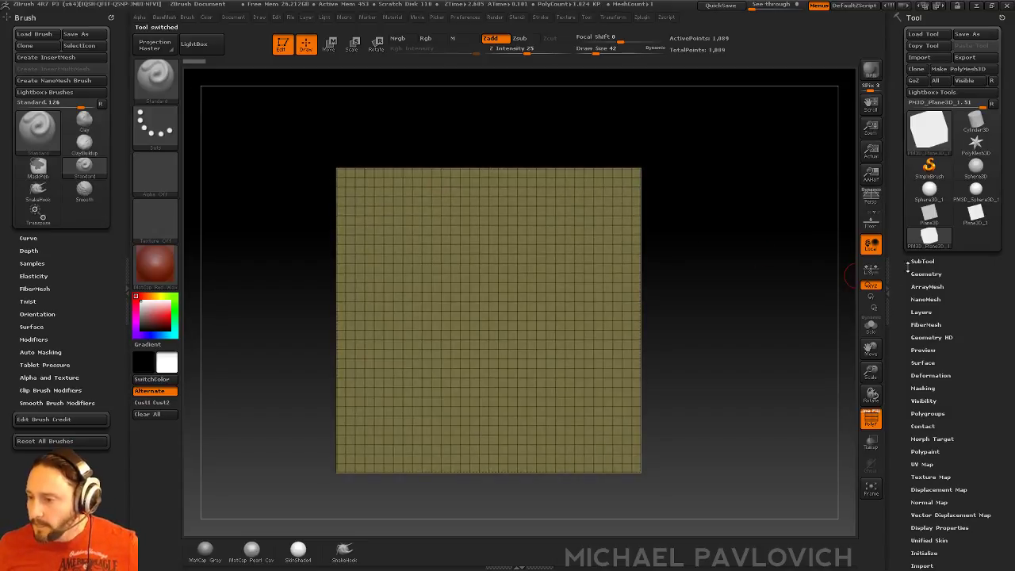
- Reconstruct three lower subdivision levels of the plane, switch to SDiv 2 and delete the higher levels, leaving an 8-by-8 grid
{"action": "left_click", "coordinate": [921, 274]}
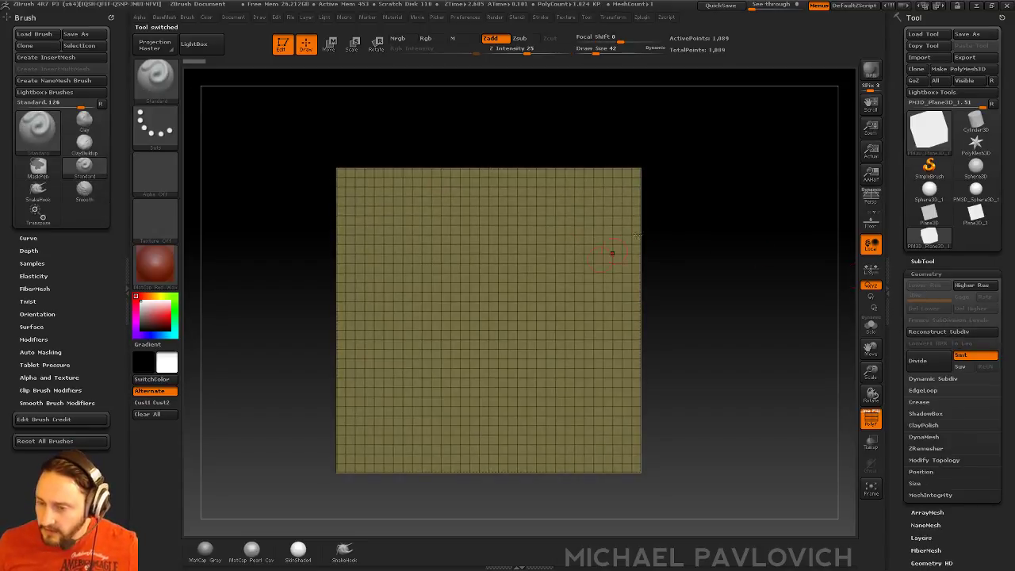
{"action": "left_click_drag", "start_coordinate": [673, 220], "coordinate": [697, 269], "text": "alt"}
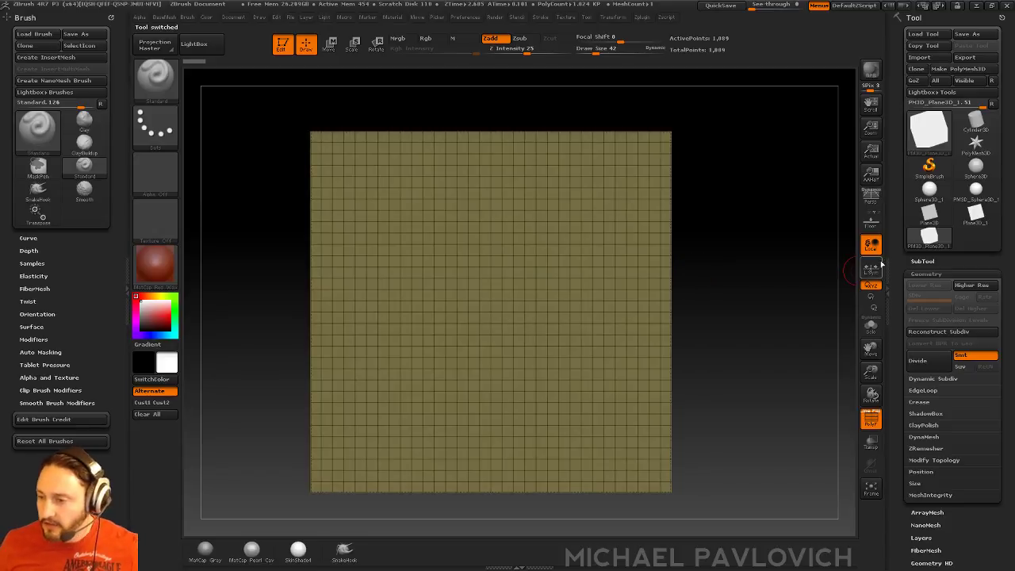
{"action": "left_click_drag", "start_coordinate": [893, 332], "coordinate": [897, 314]}
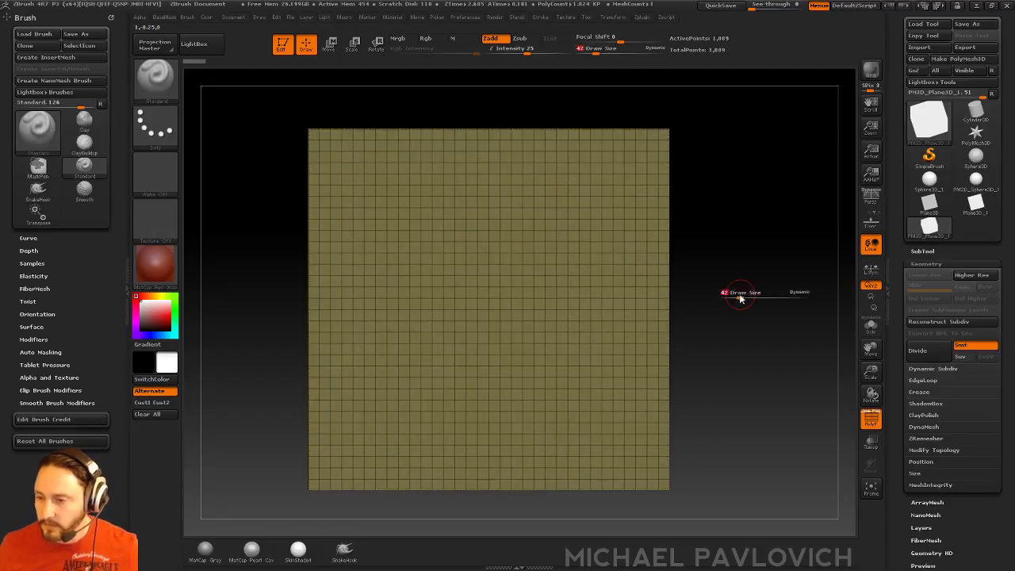
{"action": "left_click", "coordinate": [933, 324]}
{"action": "left_click", "coordinate": [934, 324]}
{"action": "left_click", "coordinate": [934, 324]}
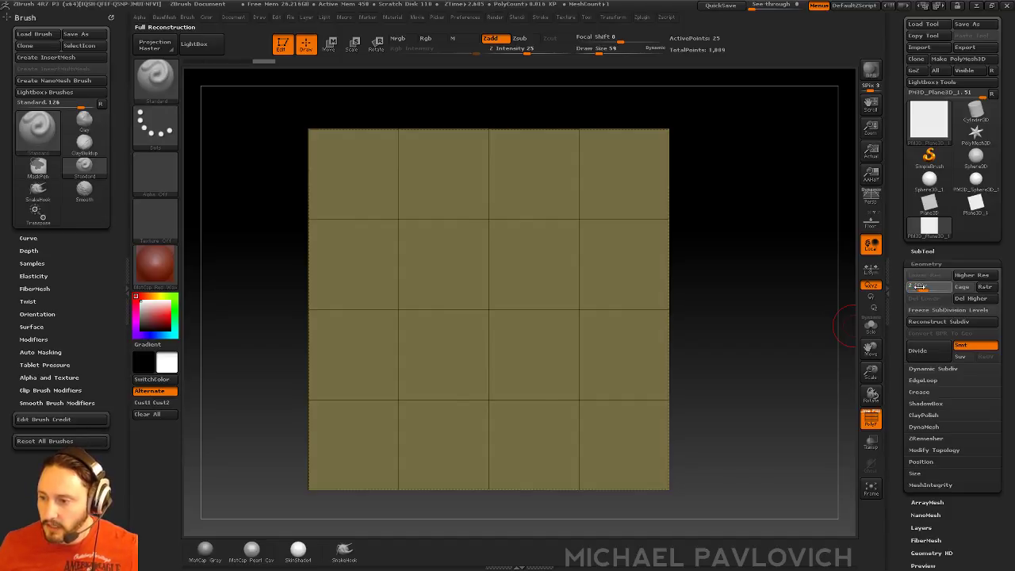
{"action": "left_click_drag", "start_coordinate": [917, 290], "coordinate": [924, 292]}
{"action": "left_click", "coordinate": [983, 300]}
{"action": "left_click_drag", "start_coordinate": [722, 287], "coordinate": [759, 234], "text": "alt"}
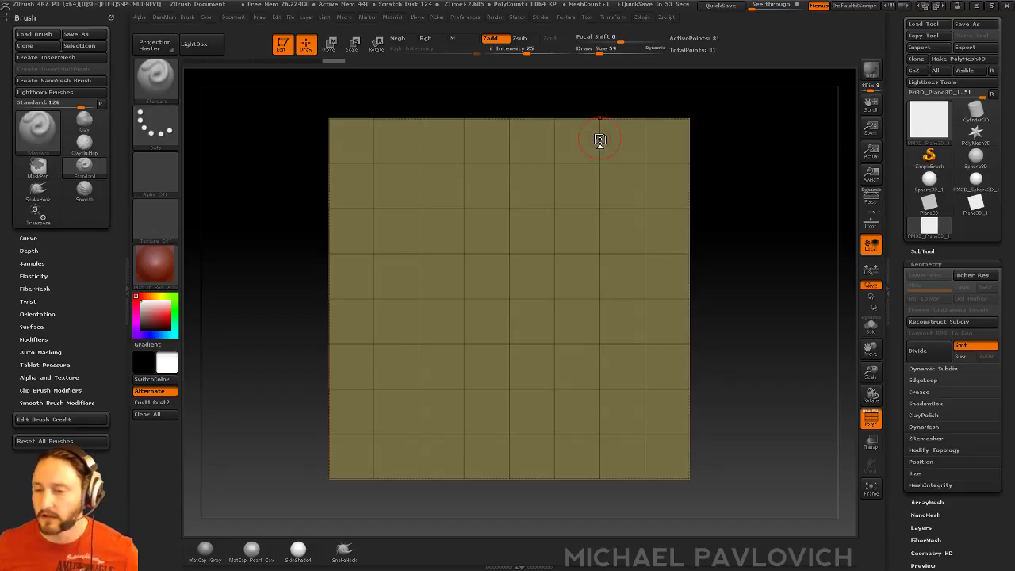
{"action": "mouse_move", "coordinate": [772, 216]}
{"action": "left_mouse_down", "text": "alt"}
{"action": "mouse_move", "coordinate": [766, 229]}
{"action": "mouse_move", "coordinate": [731, 223]}
{"action": "mouse_move", "coordinate": [734, 244]}
{"action": "left_mouse_up", "text": "alt"}
- Clear the canvas, redraw the subdivided plane on it, and return to edit mode with the plane framed
{"action": "key", "text": "s"}
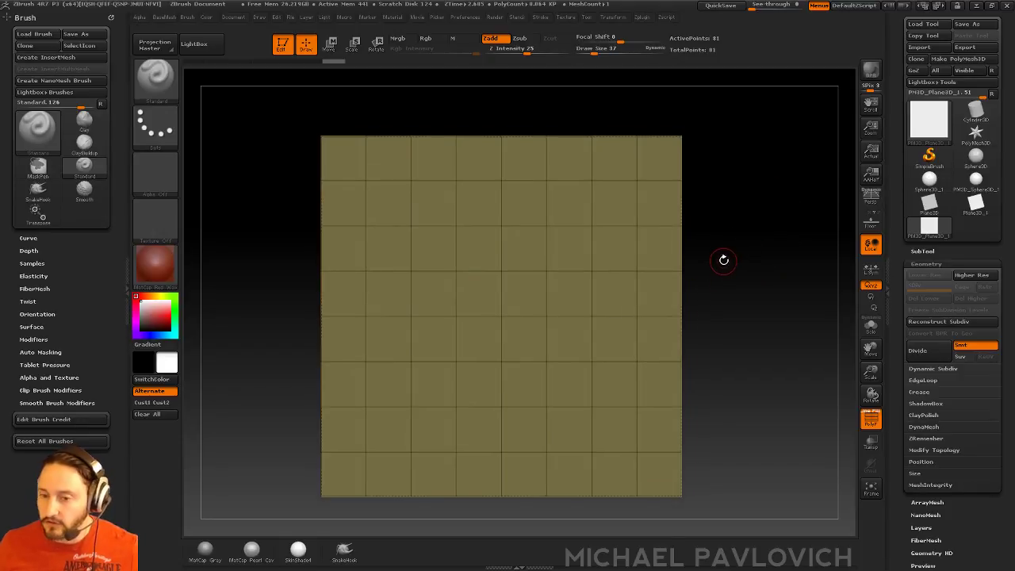
{"action": "left_click", "coordinate": [281, 43]}
{"action": "key", "text": "ctrl+n"}
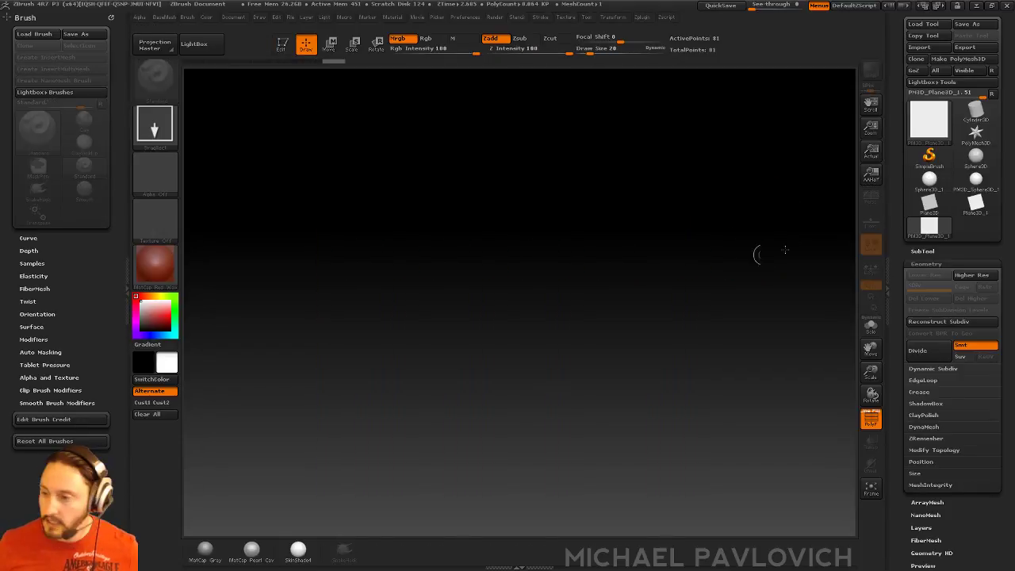
{"action": "left_click_drag", "start_coordinate": [485, 292], "coordinate": [498, 378]}
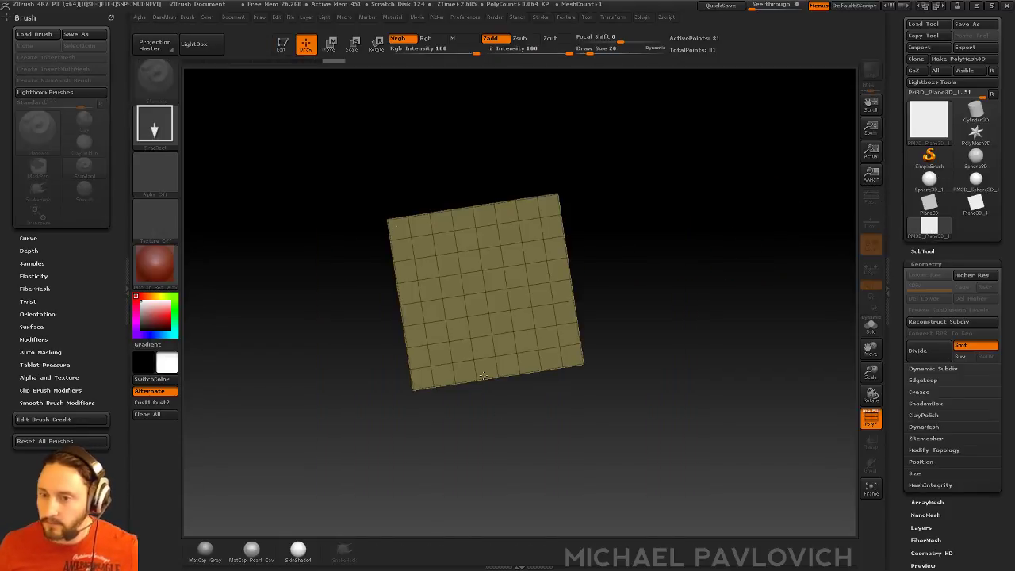
{"action": "left_click", "coordinate": [281, 44]}
{"action": "key", "text": "f"}
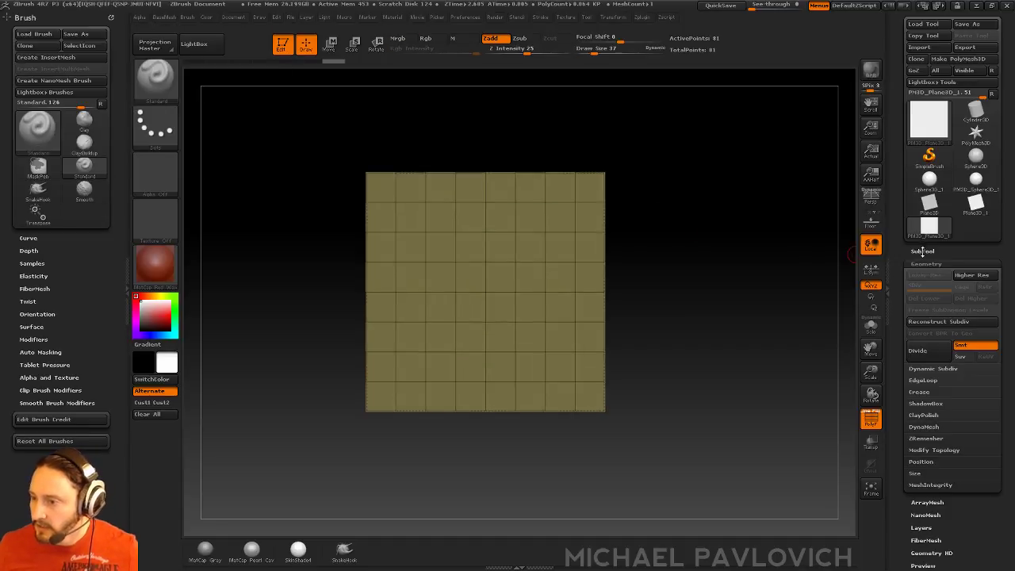
- Rename the plane's subtool to Tilingplane
{"action": "left_click", "coordinate": [925, 252]}
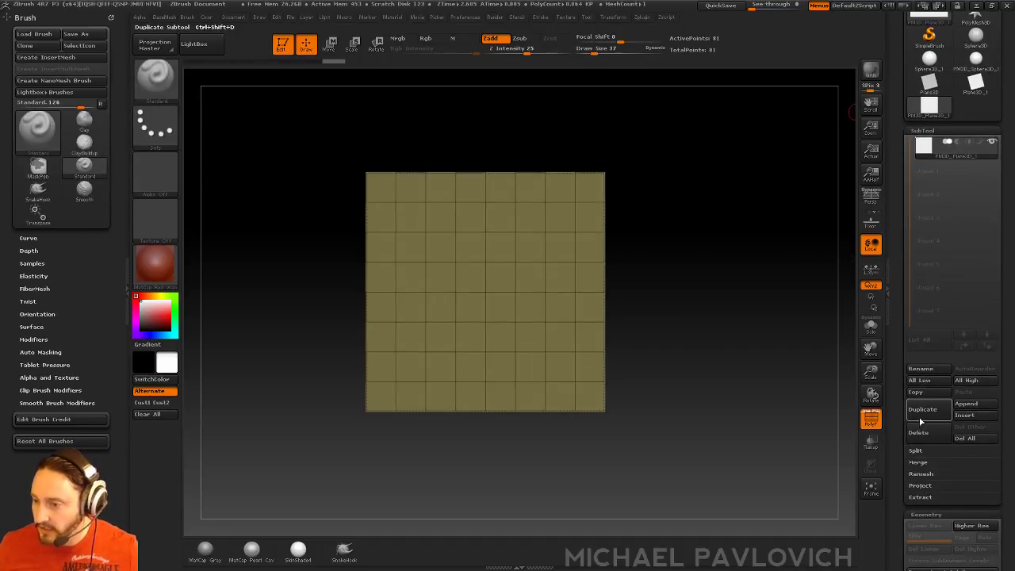
{"action": "left_click", "coordinate": [920, 368]}
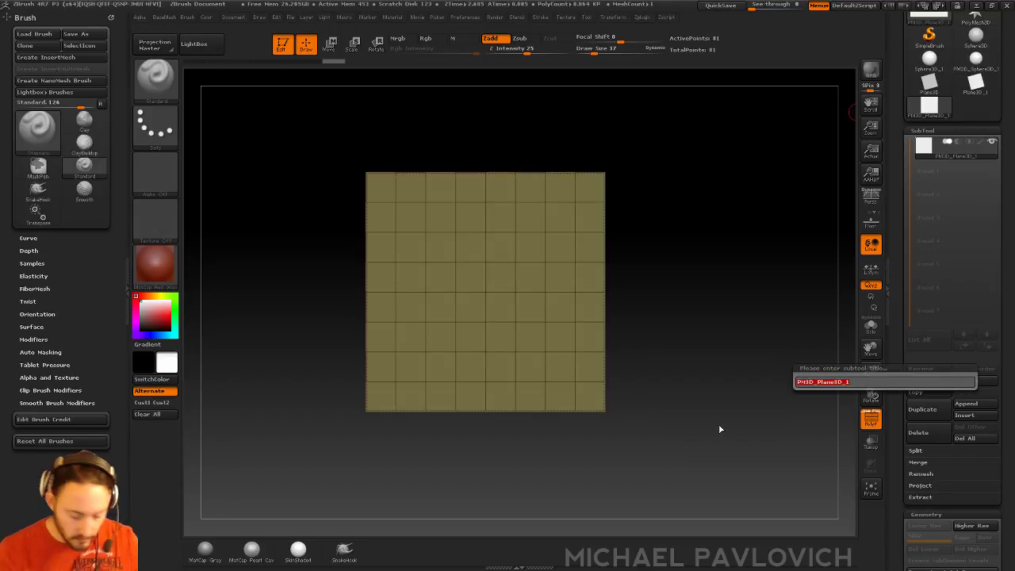
{"action": "key", "text": "BackSpace"}
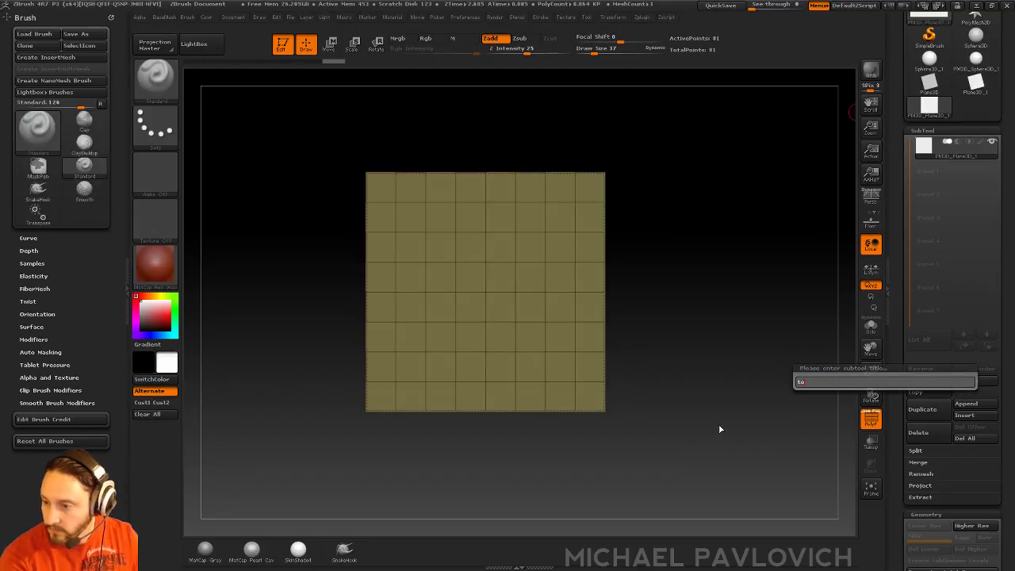
{"action": "type", "text": "tilingplane"}
{"action": "key", "text": "Return"}
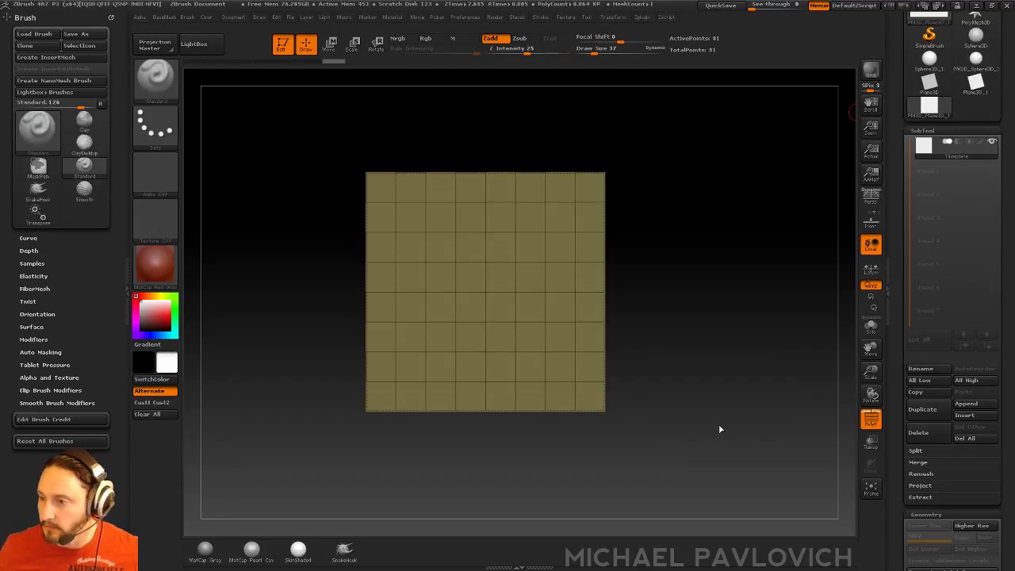
{"action": "left_click_drag", "start_coordinate": [896, 175], "coordinate": [909, 301]}
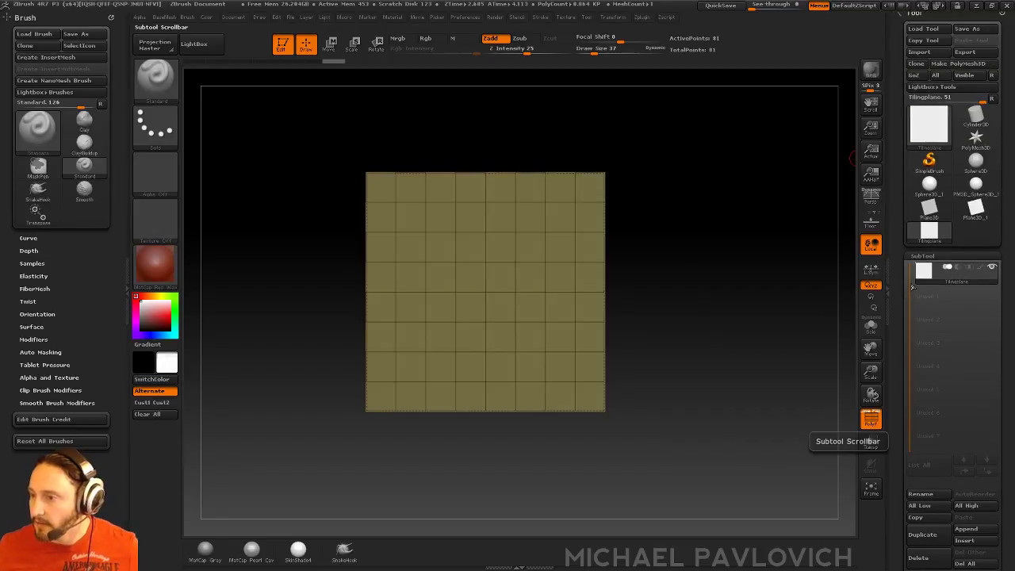
- Clone the Tilingplane tool and rename the copy's subtool to Pyramid
{"action": "left_click", "coordinate": [915, 63]}
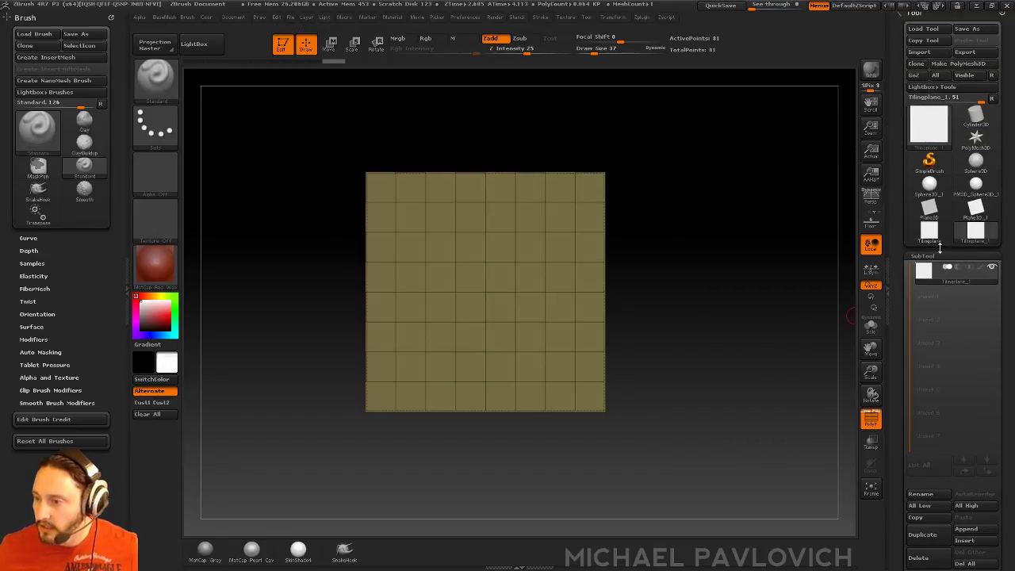
{"action": "left_click_drag", "start_coordinate": [961, 284], "coordinate": [961, 260]}
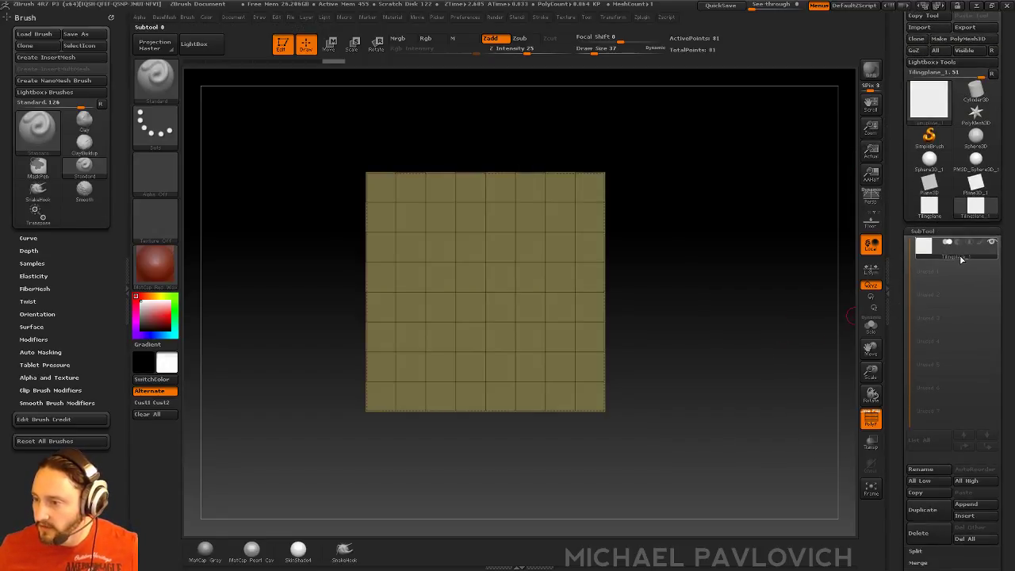
{"action": "left_click", "coordinate": [919, 470]}
{"action": "type", "text": "pyra"}
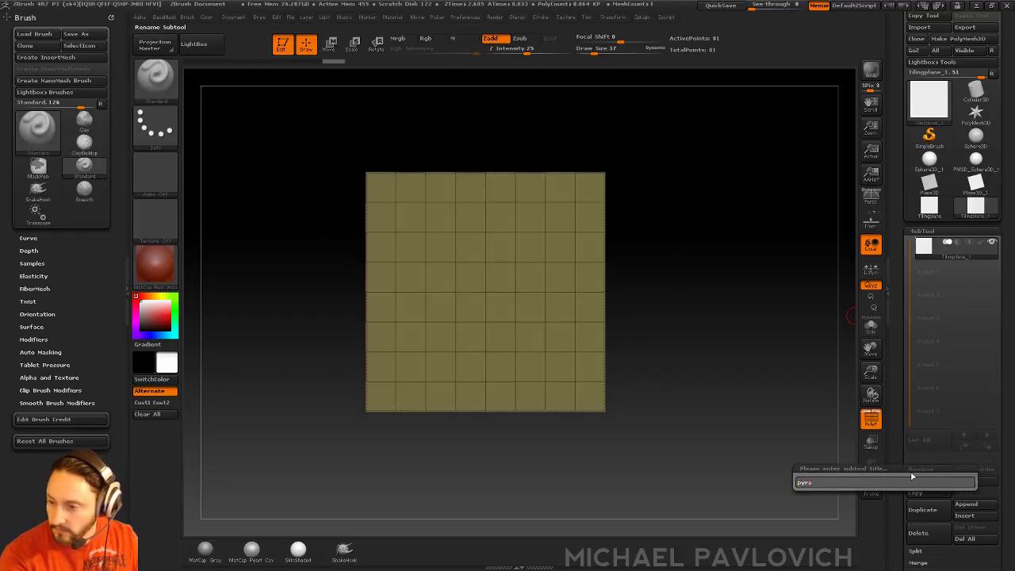
{"action": "type", "text": "mid"}
{"action": "key", "text": "Return"}
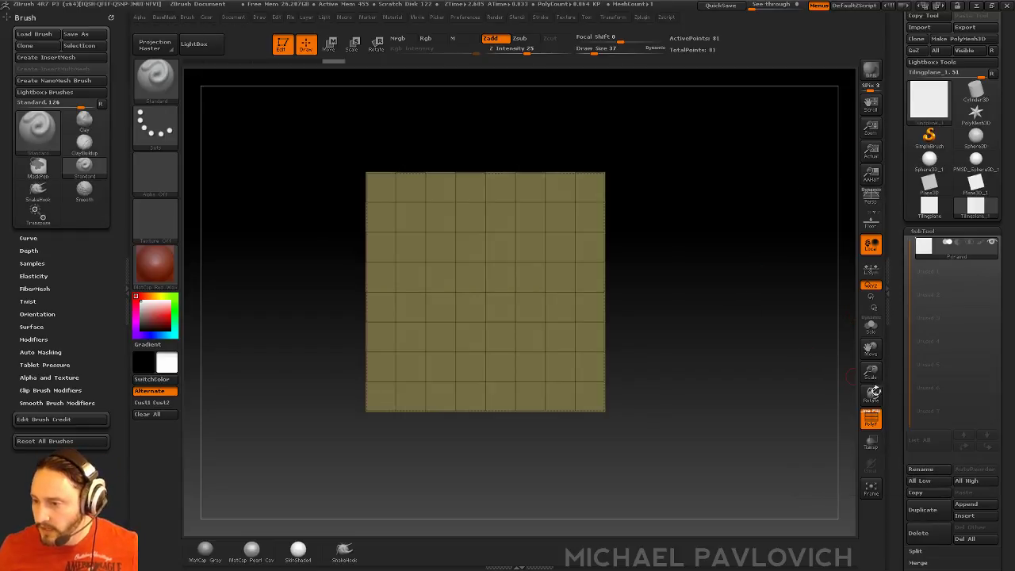
- Reconstruct two lower subdivision levels of the Pyramid plane and delete the higher levels, leaving a 2-by-2 grid
{"action": "scroll", "coordinate": [932, 380], "scroll_direction": "down", "scroll_amount": 5}
{"action": "left_click", "coordinate": [925, 217]}
{"action": "left_click", "coordinate": [937, 275]}
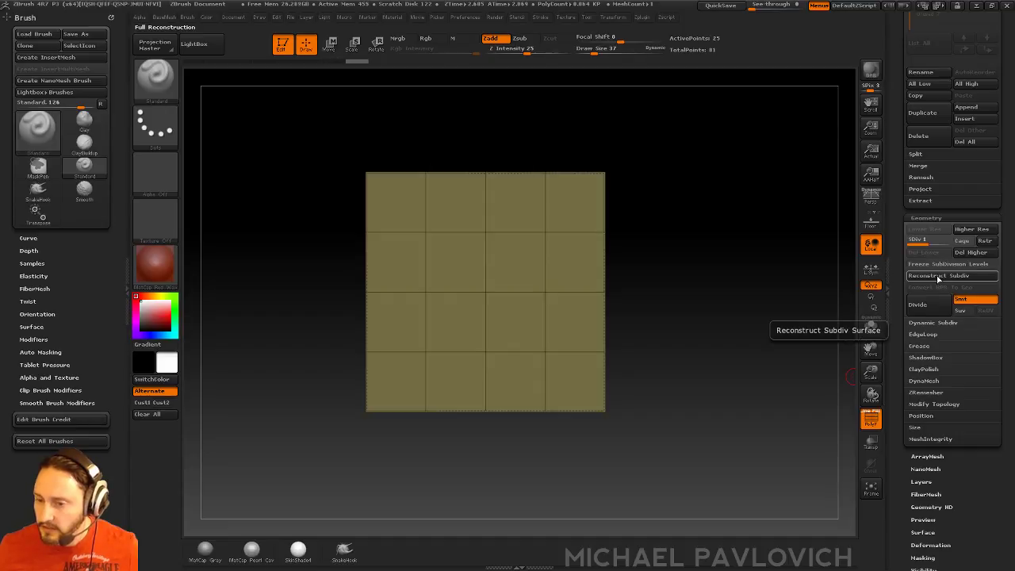
{"action": "left_click", "coordinate": [938, 276]}
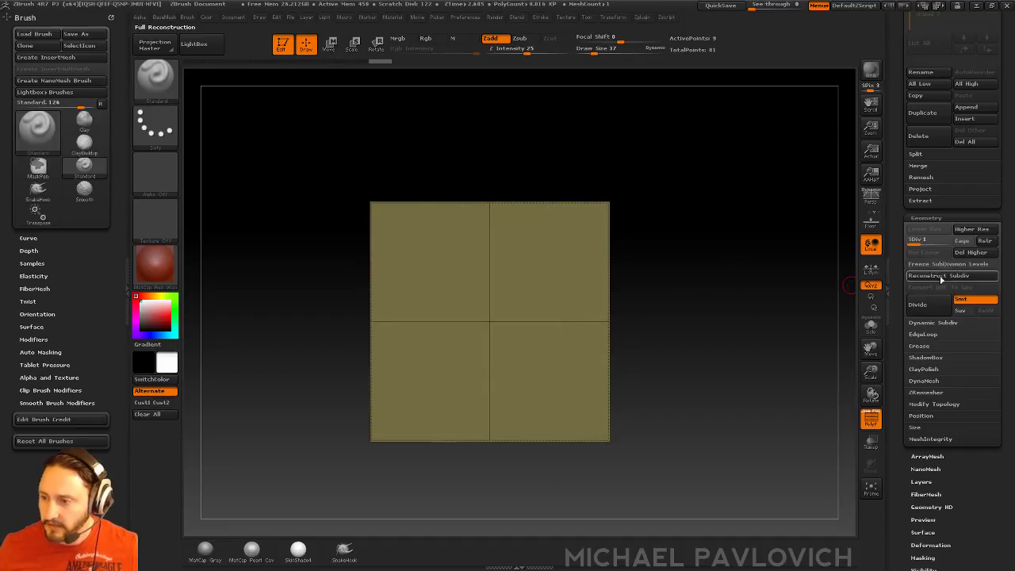
{"action": "left_click_drag", "start_coordinate": [658, 256], "coordinate": [708, 235]}
{"action": "left_click_drag", "start_coordinate": [709, 284], "coordinate": [708, 286], "text": "shift"}
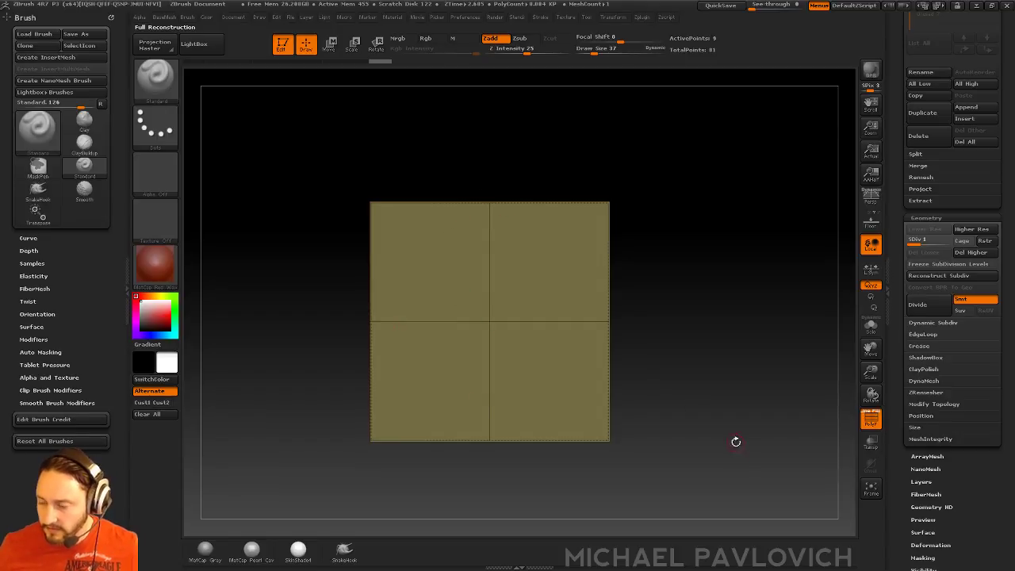
{"action": "left_click", "coordinate": [972, 252]}
{"action": "mouse_move", "coordinate": [684, 251]}
{"action": "left_mouse_down", "text": "alt"}
{"action": "mouse_move", "coordinate": [720, 340]}
{"action": "mouse_move", "coordinate": [526, 387]}
{"action": "left_mouse_up", "text": "alt"}
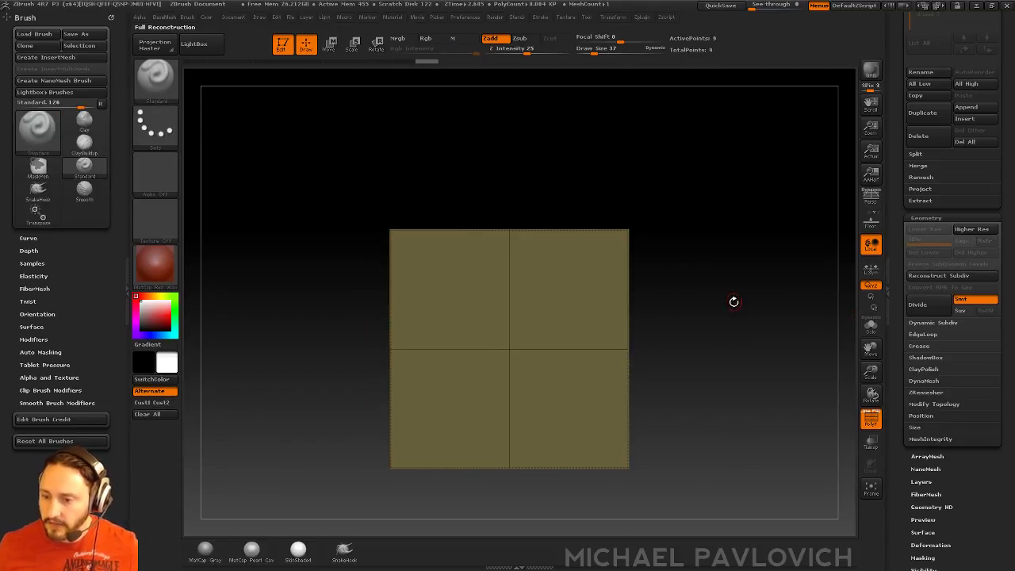
- Isolate the centre point of the 2-by-2 plane with a mask and move it outward to form a pyramid peak
{"action": "mouse_move", "coordinate": [732, 301]}
{"action": "left_mouse_down"}
{"action": "mouse_move", "coordinate": [704, 266]}
{"action": "mouse_move", "coordinate": [680, 275]}
{"action": "left_mouse_up"}
{"action": "left_click", "coordinate": [738, 297], "text": "ctrl"}
{"action": "key", "text": "w"}
{"action": "left_click_drag", "start_coordinate": [519, 327], "coordinate": [583, 400]}
{"action": "key", "text": "q"}
{"action": "mouse_move", "coordinate": [662, 346]}
{"action": "left_mouse_down"}
{"action": "mouse_move", "coordinate": [715, 329]}
{"action": "mouse_move", "coordinate": [734, 310]}
{"action": "mouse_move", "coordinate": [766, 308]}
{"action": "left_mouse_up"}
- Switch to the ZModeler brush and set its point action to Bridge with the Two Points target
{"action": "key", "text": "b"}
{"action": "key", "text": "z"}
{"action": "key", "text": "m"}
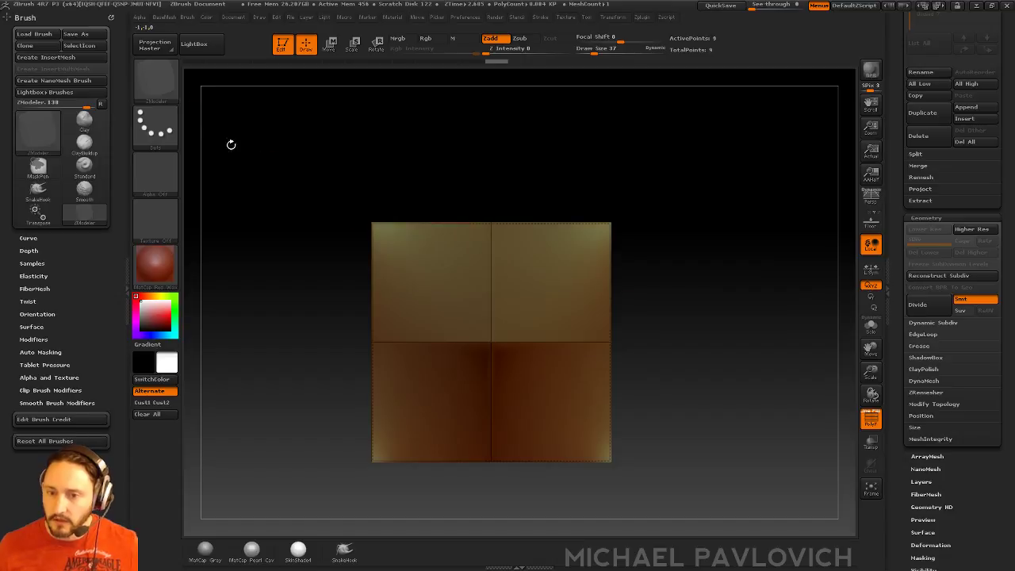
{"action": "key", "text": "space"}
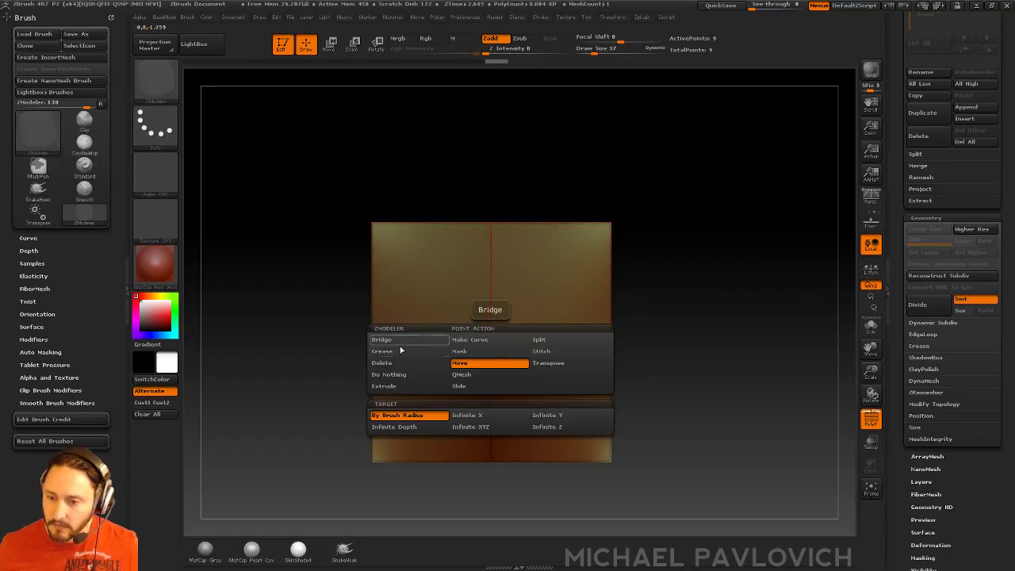
{"action": "left_click", "coordinate": [401, 342]}
{"action": "left_click", "coordinate": [459, 417]}
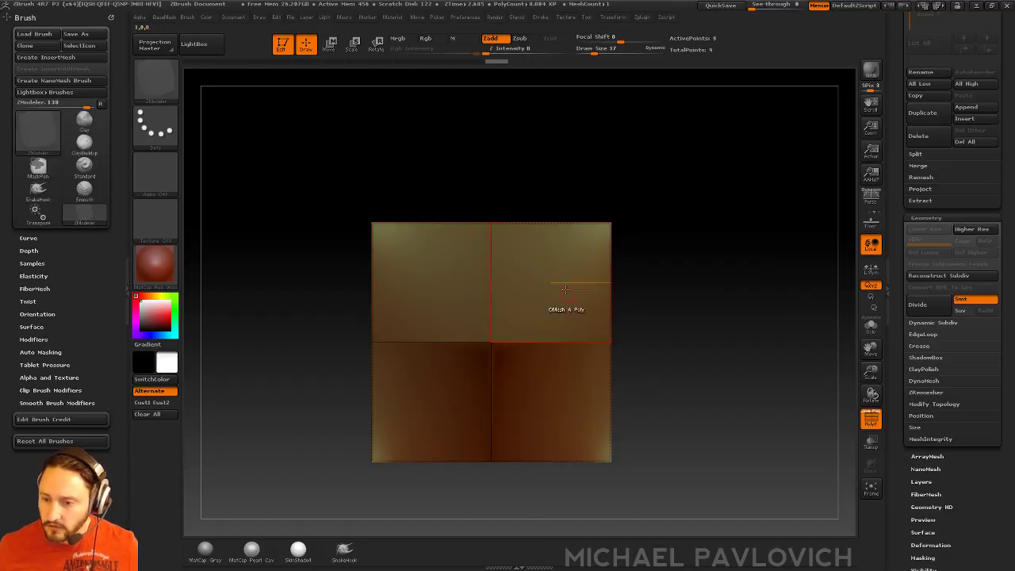
- Bridge the pyramid's centre point to each of the four corner points to add the diagonal edges
{"action": "left_click", "coordinate": [490, 342]}
{"action": "left_click", "coordinate": [609, 226]}
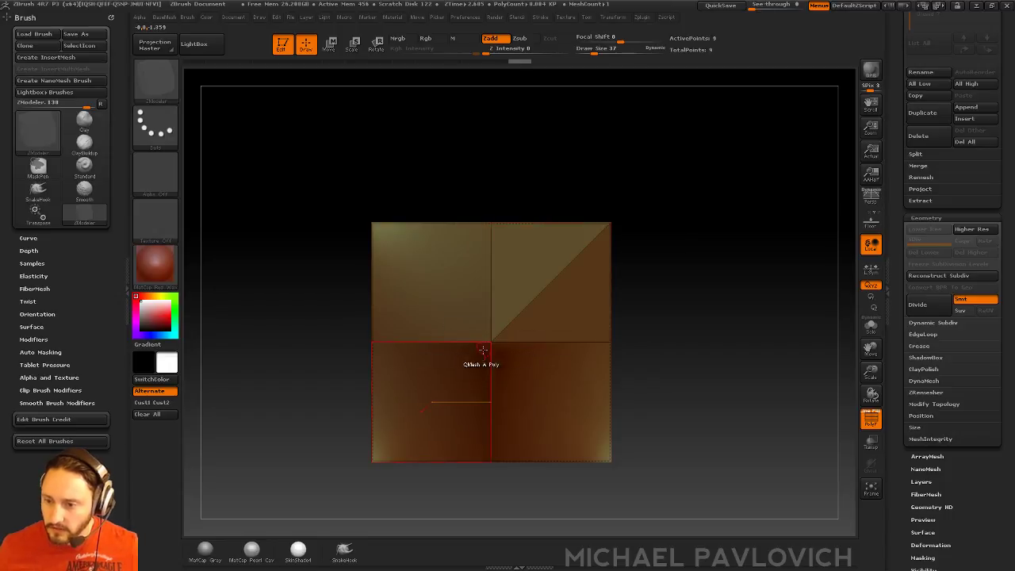
{"action": "left_click", "coordinate": [371, 223]}
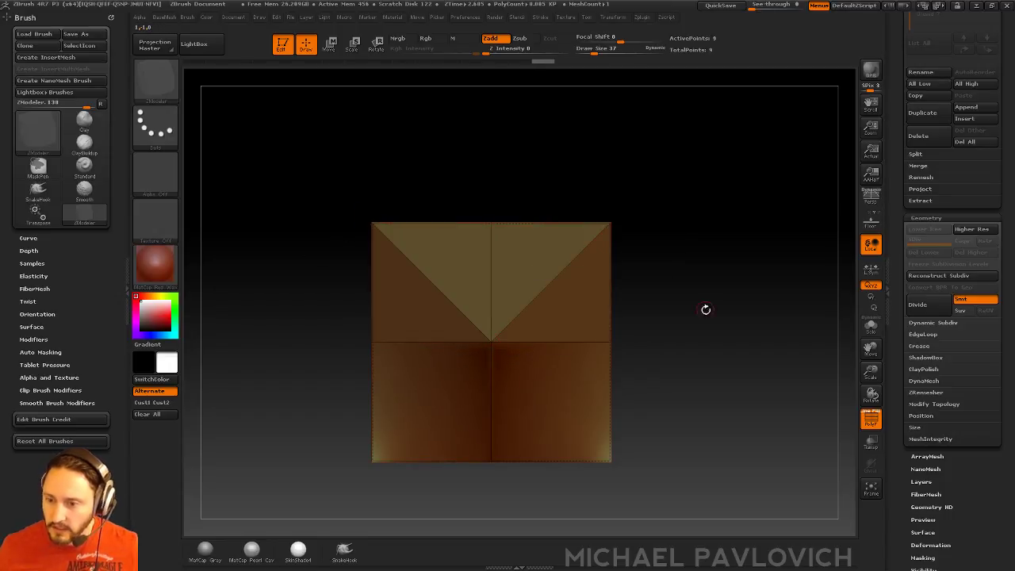
{"action": "left_click_drag", "start_coordinate": [700, 302], "coordinate": [669, 234], "text": "alt"}
{"action": "left_click", "coordinate": [460, 274]}
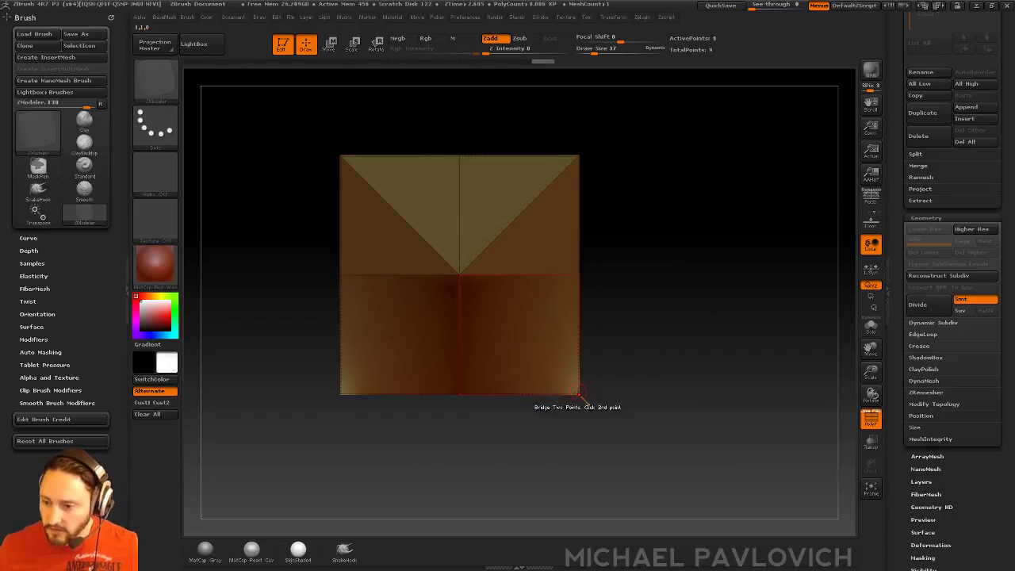
{"action": "left_click", "coordinate": [579, 392]}
{"action": "left_click_drag", "start_coordinate": [615, 307], "coordinate": [629, 324], "text": "alt"}
{"action": "left_click", "coordinate": [473, 292]}
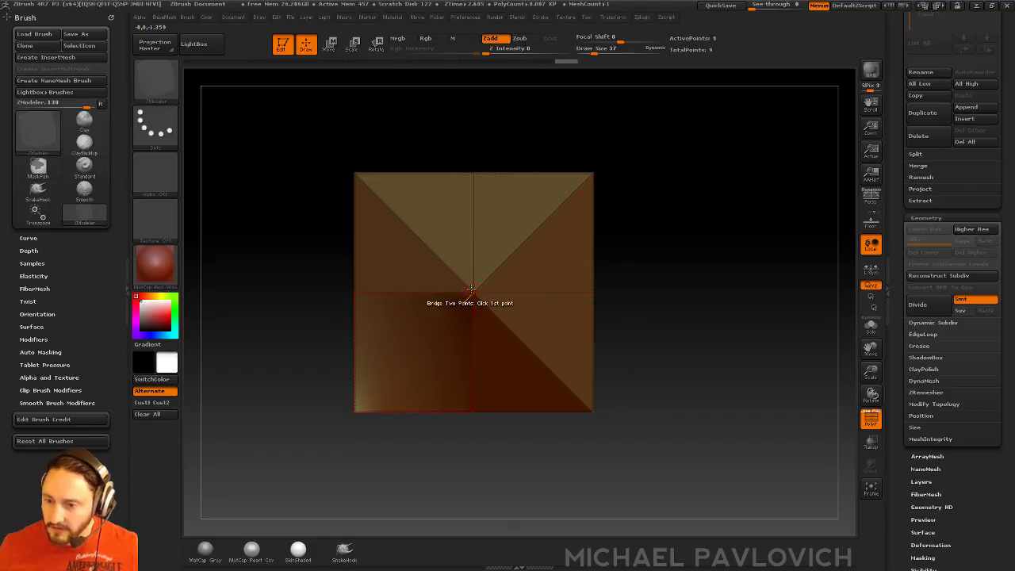
{"action": "left_click", "coordinate": [354, 411]}
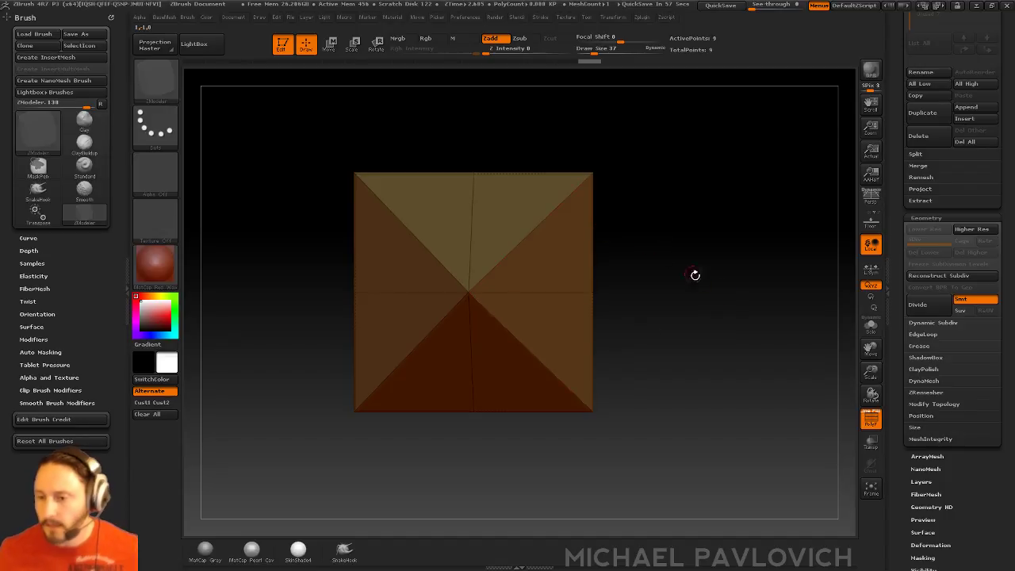
{"action": "left_click_drag", "start_coordinate": [700, 281], "coordinate": [674, 266]}
- Switch the active tool back to the Tilingplane grid and centre it in the view
{"action": "scroll", "coordinate": [896, 321], "scroll_direction": "up", "scroll_amount": 5}
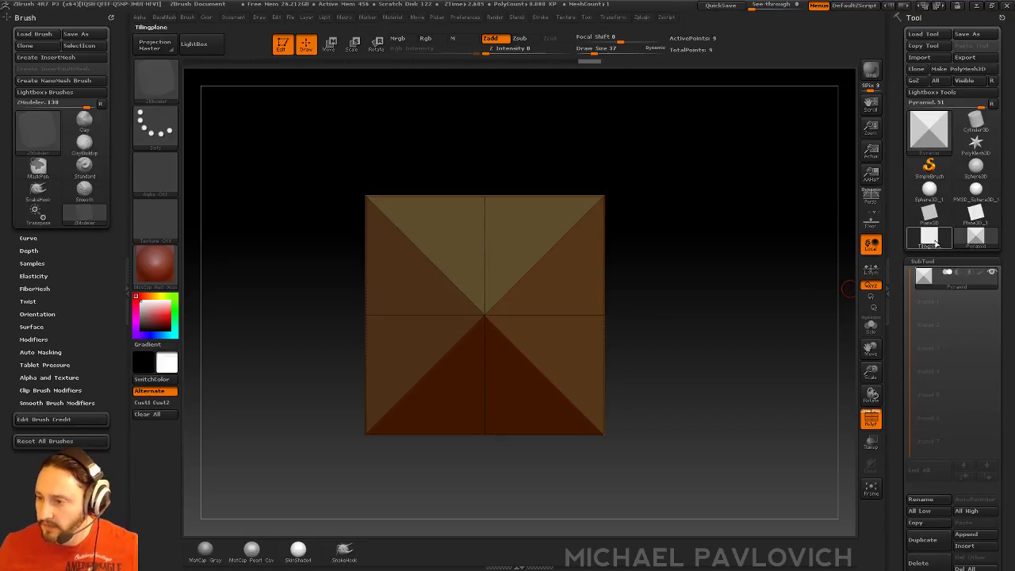
{"action": "left_click", "coordinate": [937, 241]}
{"action": "mouse_move", "coordinate": [767, 390]}
{"action": "left_mouse_down", "text": "alt"}
{"action": "mouse_move", "coordinate": [775, 353]}
{"action": "mouse_move", "coordinate": [785, 388]}
{"action": "left_mouse_up", "text": "alt"}
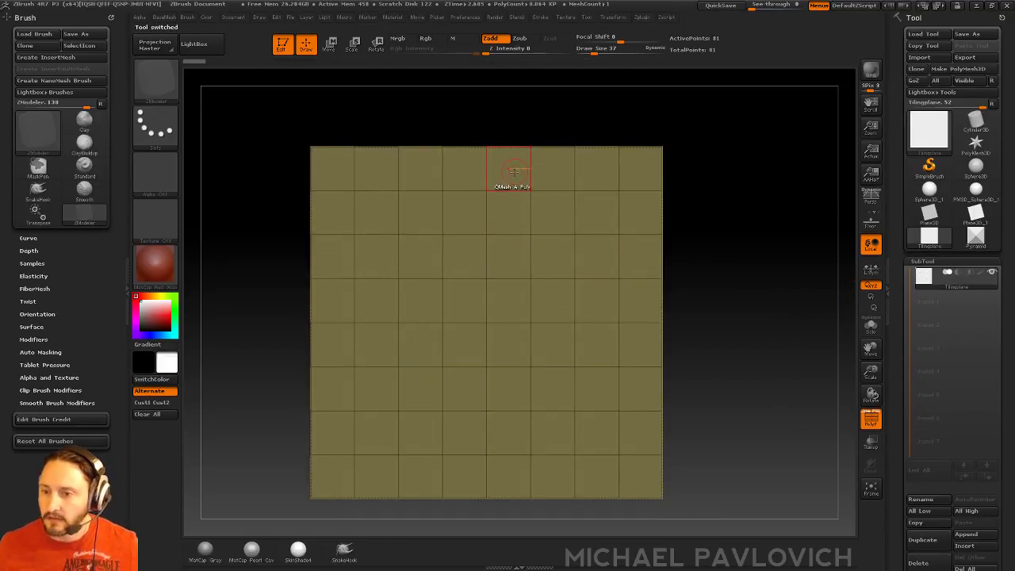
- Set the ZModeler polygon action to Insert NanoMesh with the All Polygons target
{"action": "key", "text": "space"}
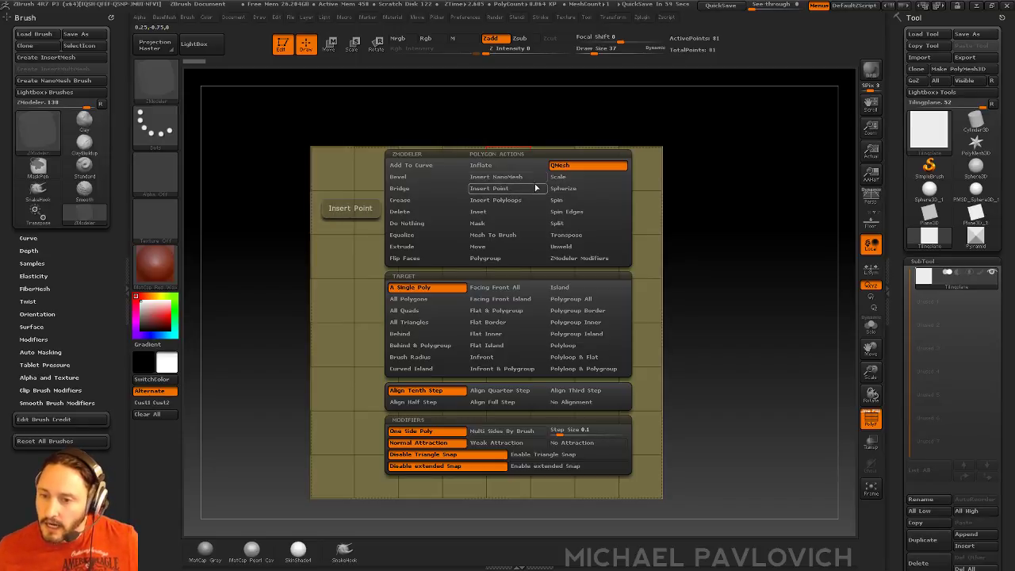
{"action": "left_click", "coordinate": [451, 302]}
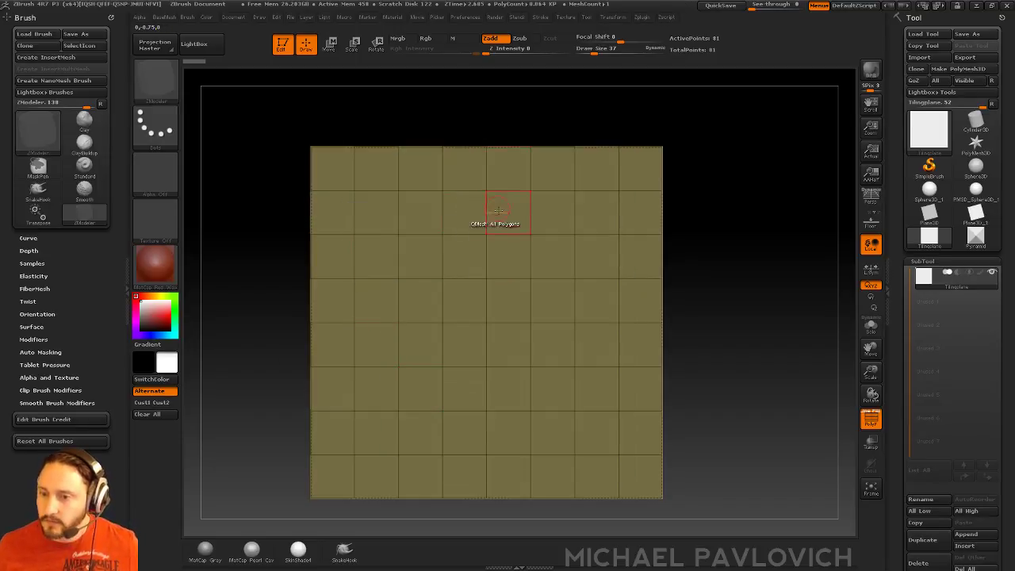
{"action": "key", "text": "space"}
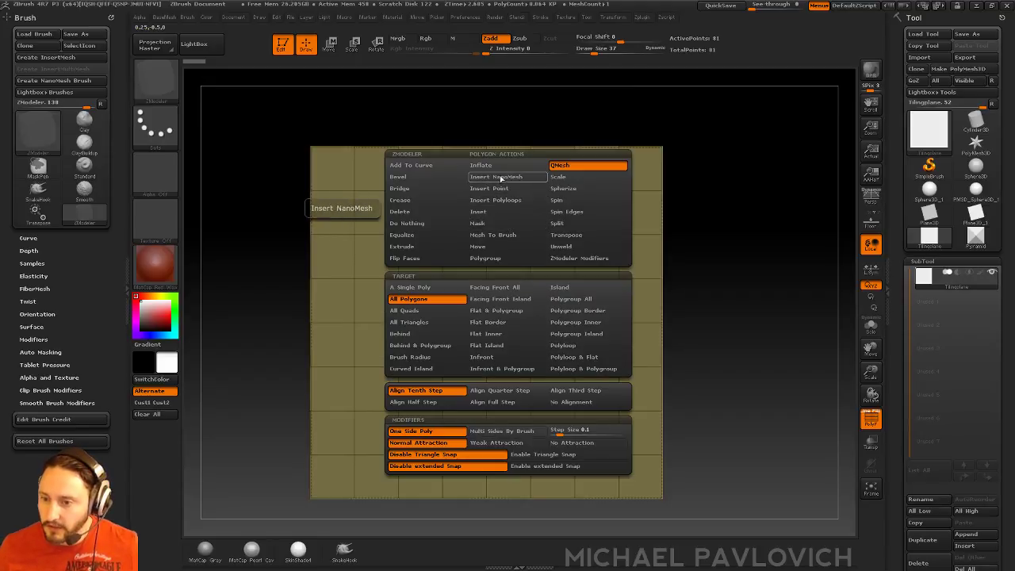
{"action": "left_click", "coordinate": [500, 178]}
{"action": "left_click", "coordinate": [427, 302]}
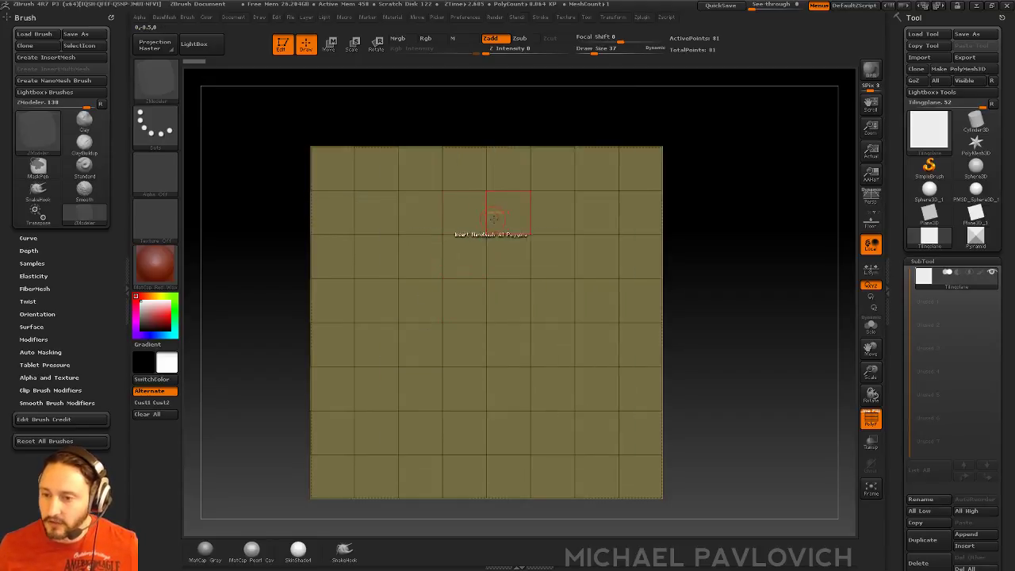
- Try inserting the default flat NanoMesh across all polygons of the tiling plane, and undo it
{"action": "left_click", "coordinate": [498, 214]}
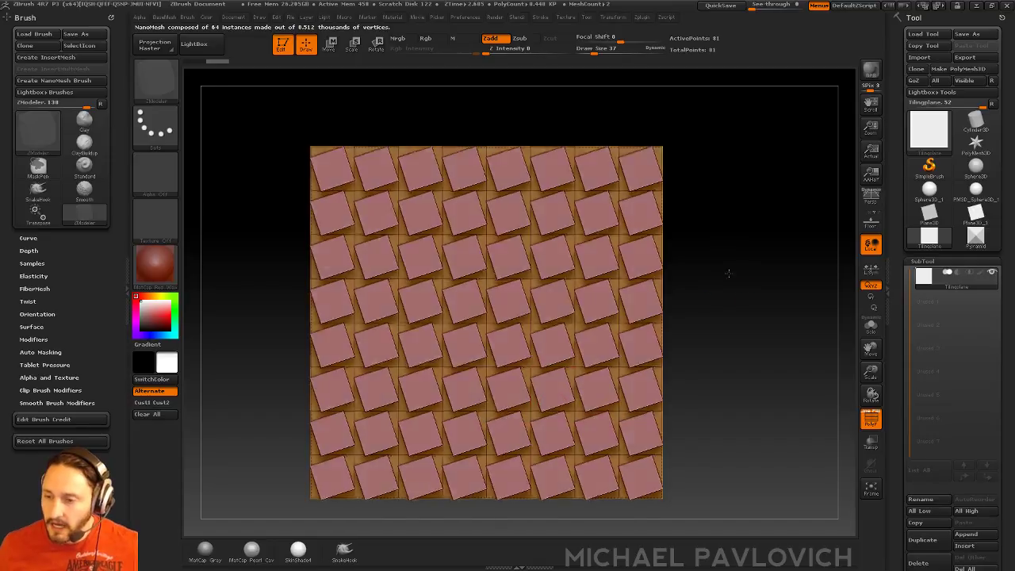
{"action": "left_click_drag", "start_coordinate": [733, 283], "coordinate": [710, 249]}
{"action": "key", "text": "ctrl+z"}
{"action": "key", "text": "ctrl+z"}
- Choose the Pyramid tool as the NanoMesh source and insert it on all polygons of the tiling plane
{"action": "key", "text": "F1"}
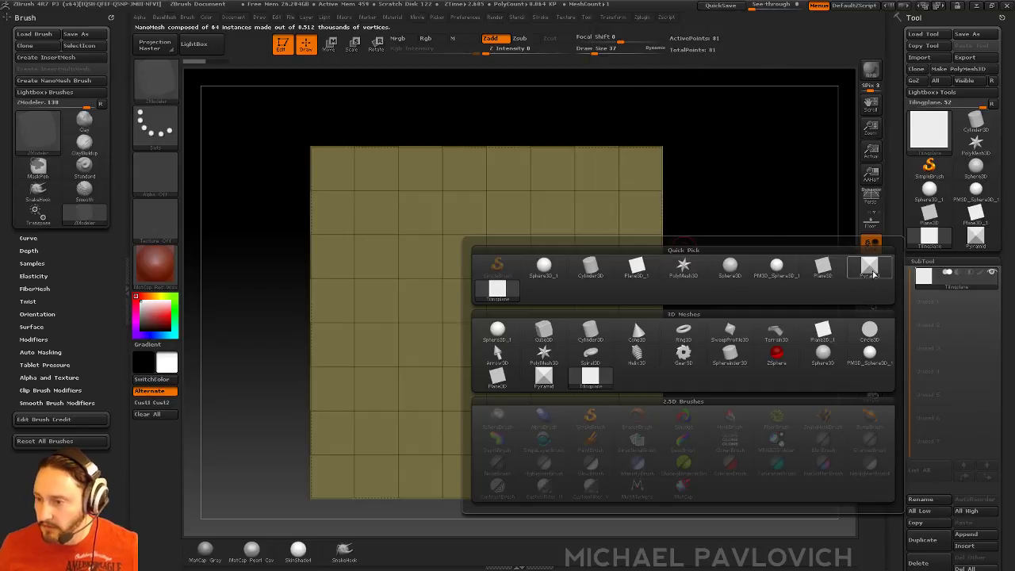
{"action": "left_click", "coordinate": [869, 267]}
{"action": "left_click", "coordinate": [515, 210]}
{"action": "left_click_drag", "start_coordinate": [741, 306], "coordinate": [761, 297]}
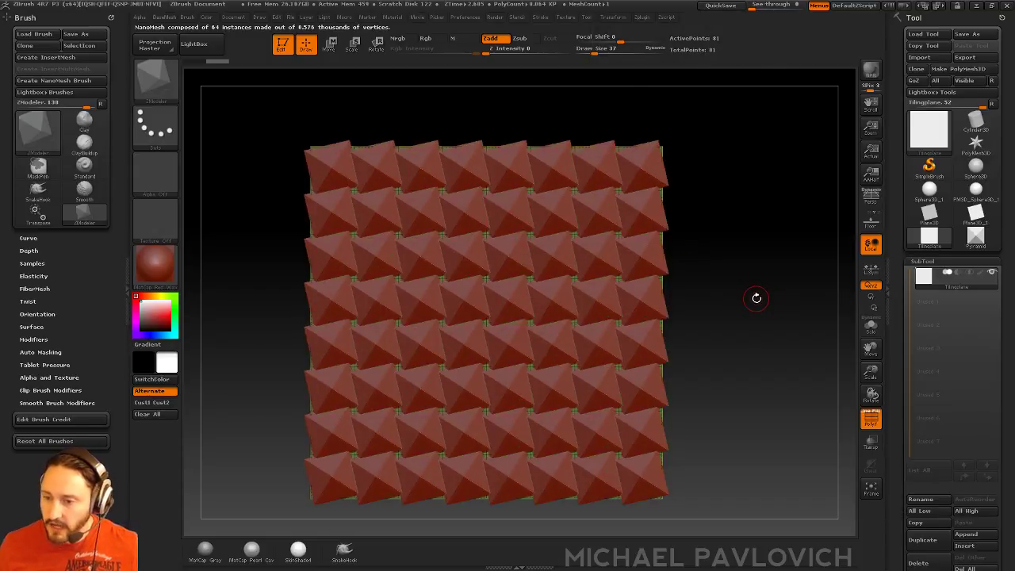
- Open the NanoMesh settings and set the pyramids' Z rotation to 0
{"action": "left_click_drag", "start_coordinate": [897, 363], "coordinate": [900, 236]}
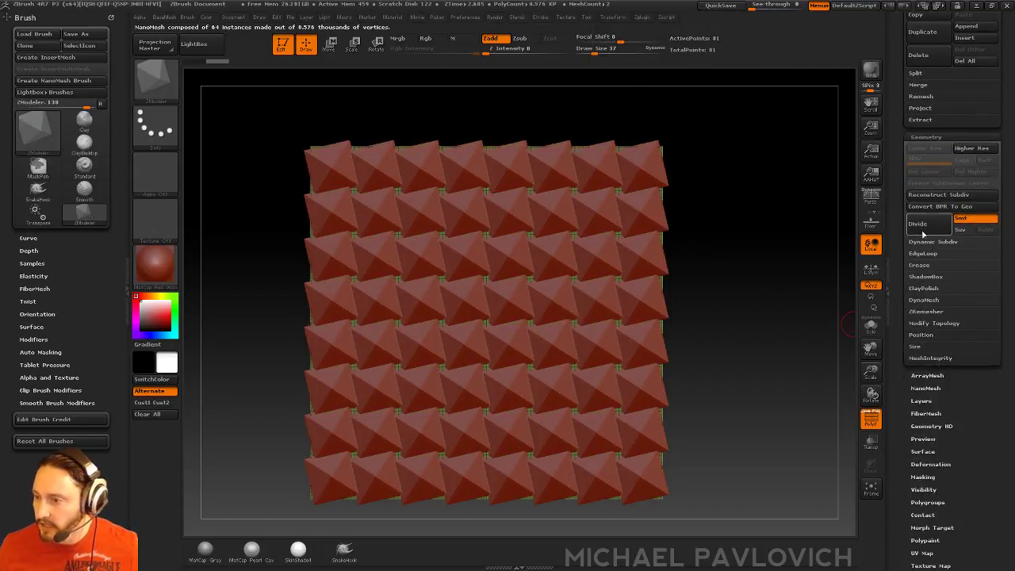
{"action": "left_click", "coordinate": [924, 388]}
{"action": "left_click_drag", "start_coordinate": [733, 311], "coordinate": [747, 308]}
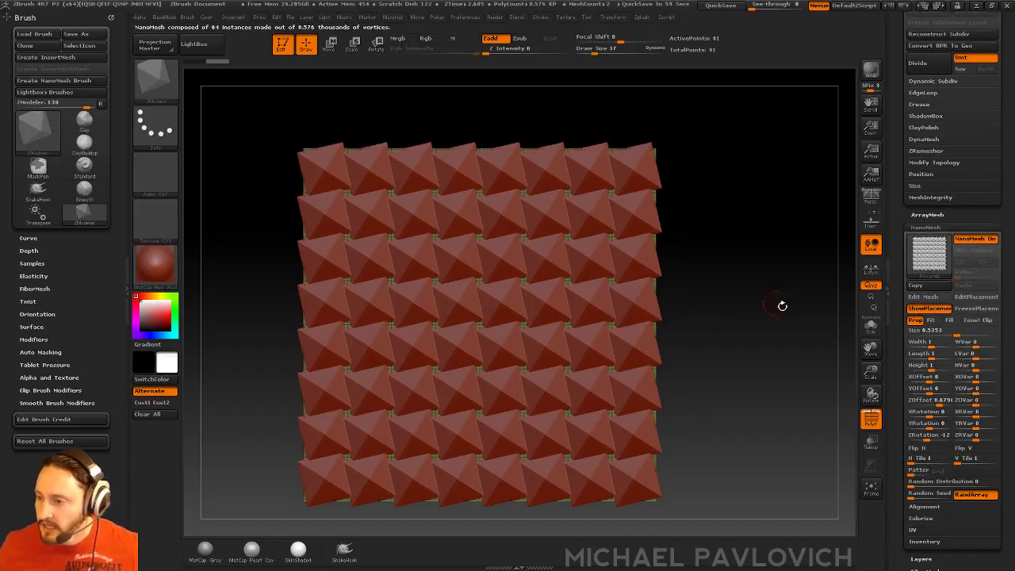
{"action": "left_click_drag", "start_coordinate": [776, 327], "coordinate": [780, 282]}
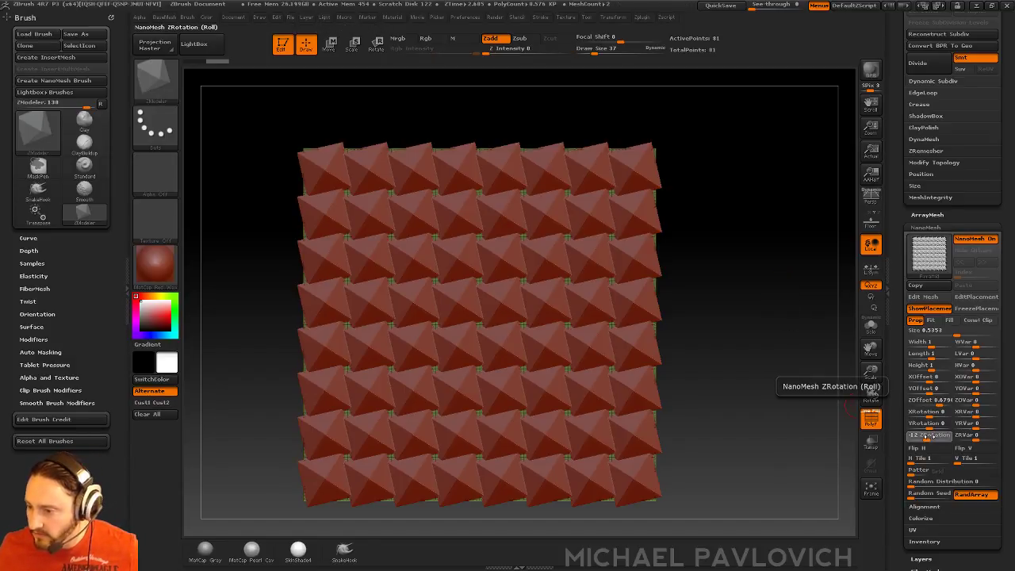
{"action": "left_click_drag", "start_coordinate": [928, 436], "coordinate": [927, 436]}
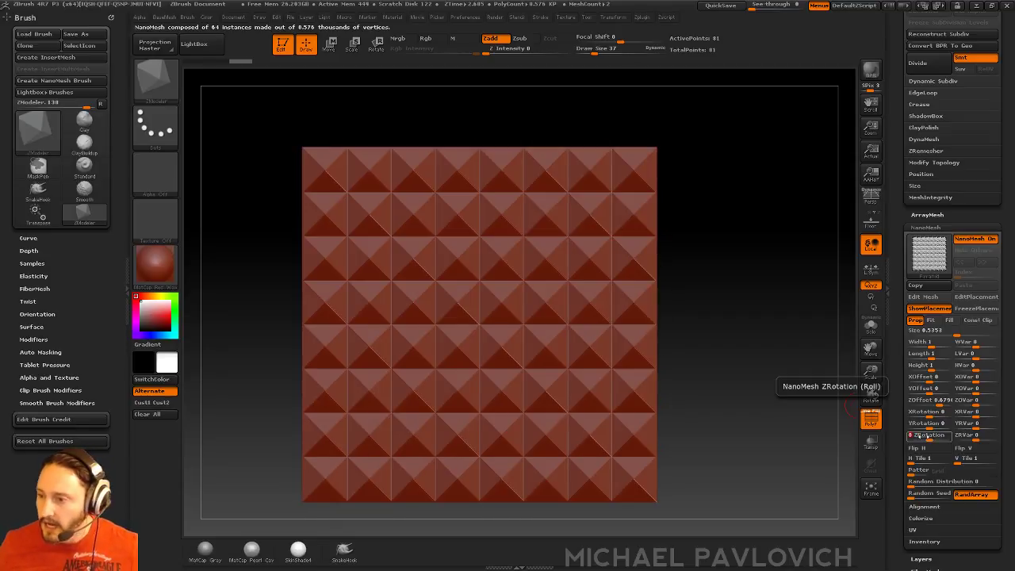
- Switch the NanoMesh scaling from Prop to Fit and set its size to 1
{"action": "left_click", "coordinate": [931, 320]}
{"action": "mouse_move", "coordinate": [747, 267]}
{"action": "left_mouse_down"}
{"action": "mouse_move", "coordinate": [773, 268]}
{"action": "mouse_move", "coordinate": [768, 390]}
{"action": "left_mouse_up"}
{"action": "left_click", "coordinate": [943, 331]}
{"action": "type", "text": "1"}
{"action": "key", "text": "Return"}
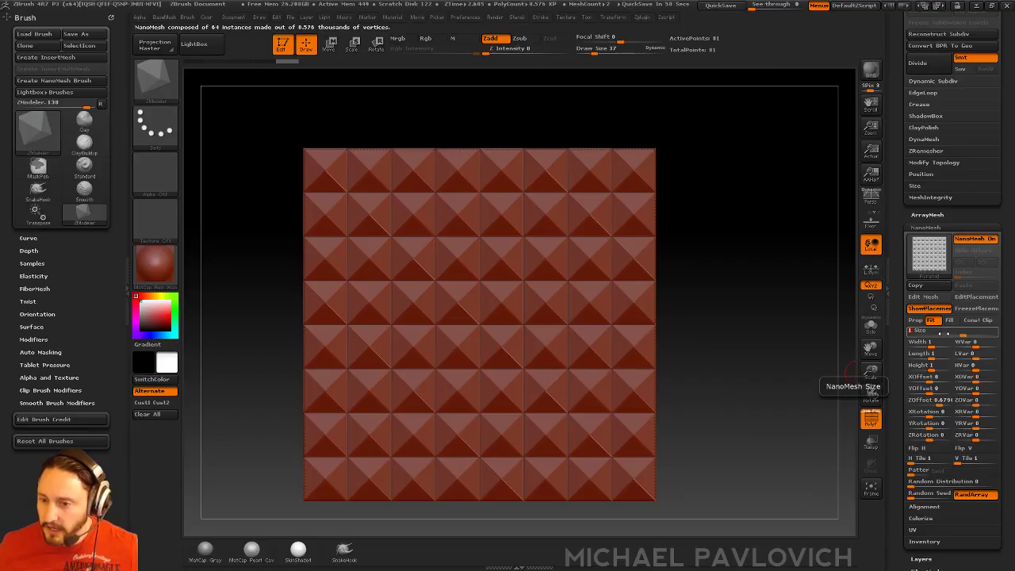
- Inspect the pyramid surface at an angle and undo the NanoMesh insertion back to the bare grid
{"action": "left_click_drag", "start_coordinate": [724, 170], "coordinate": [702, 195]}
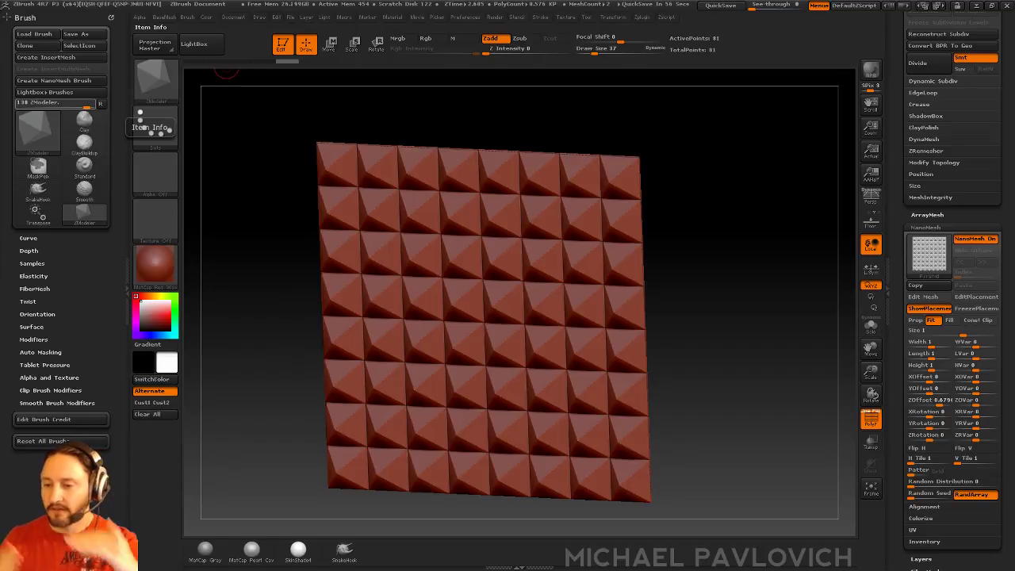
{"action": "left_click_drag", "start_coordinate": [718, 164], "coordinate": [775, 225], "text": "shift"}
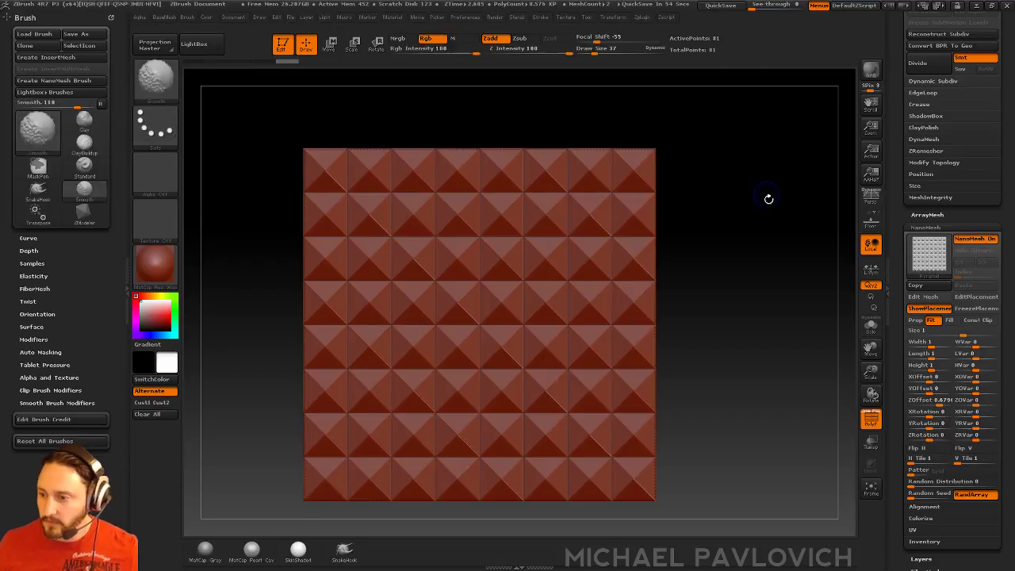
{"action": "key", "text": "ctrl+z"}
{"action": "key", "text": "ctrl+z"}
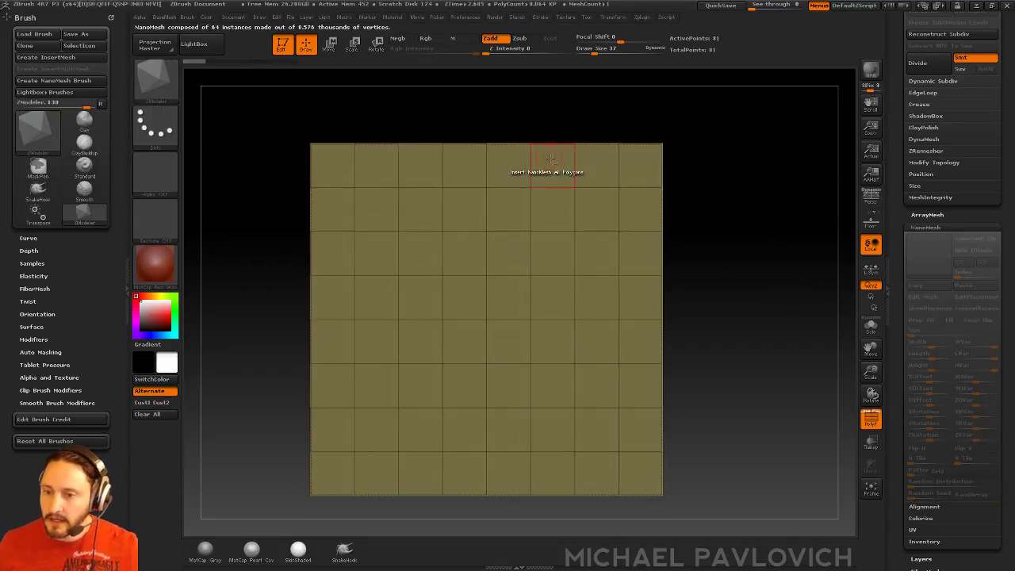
- Set the ZModeler edge action to Polygroup and assign every second horizontal row, starting from the uppermost, to a new polygroup
{"action": "key", "text": "space"}
{"action": "key", "text": "space"}
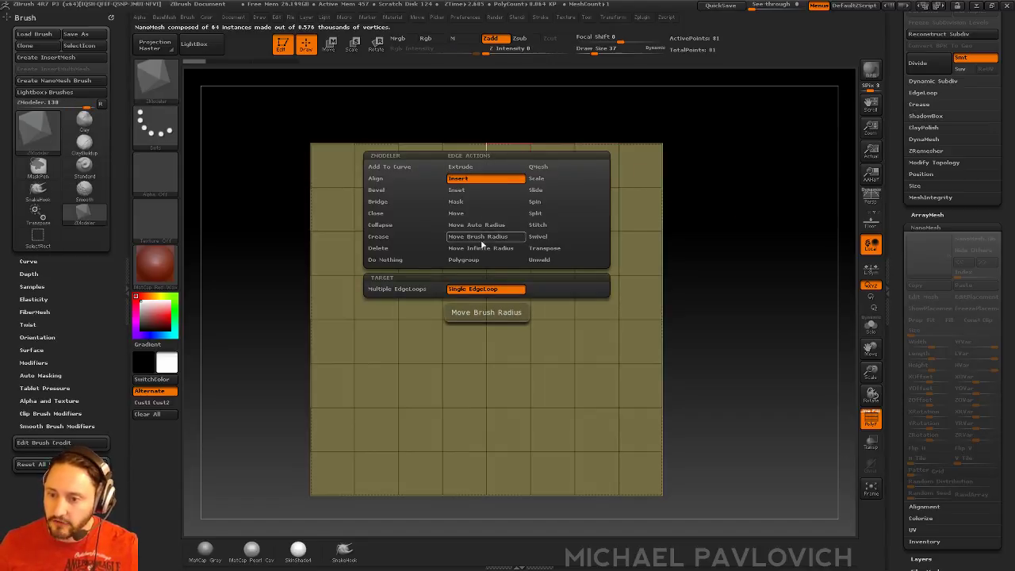
{"action": "left_click", "coordinate": [480, 259]}
{"action": "left_click", "coordinate": [485, 166]}
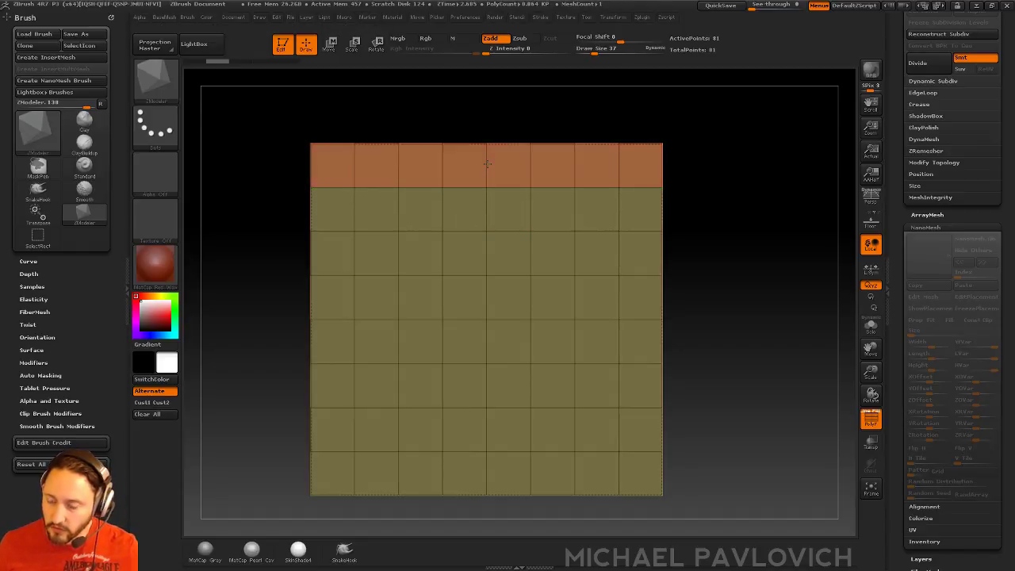
{"action": "left_click", "coordinate": [498, 252]}
{"action": "left_click", "coordinate": [492, 341]}
{"action": "left_click", "coordinate": [485, 428]}
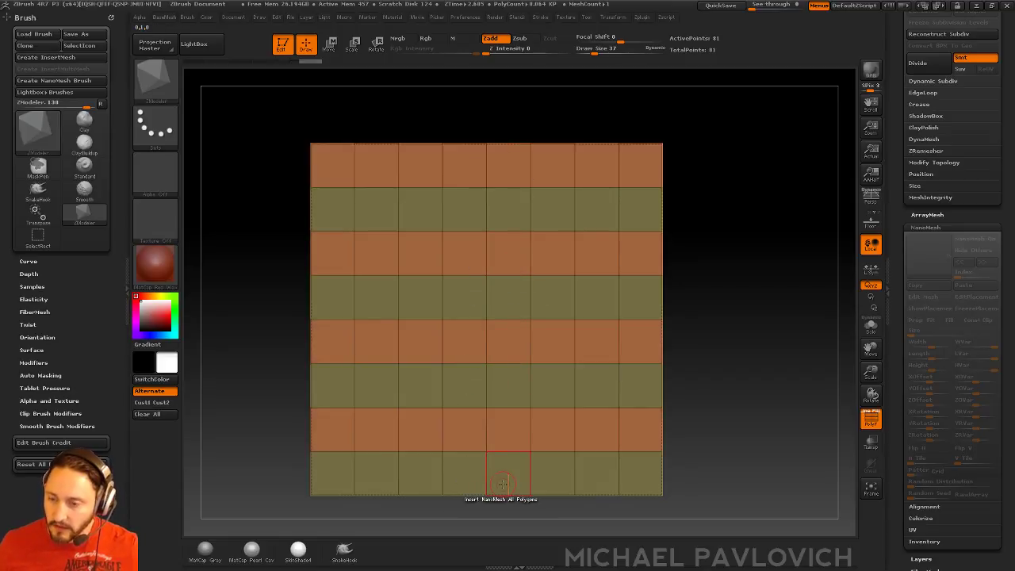
- Set the Insert NanoMesh target to Polygroup All and insert pyramids on the orange rows
{"action": "left_click", "coordinate": [505, 166]}
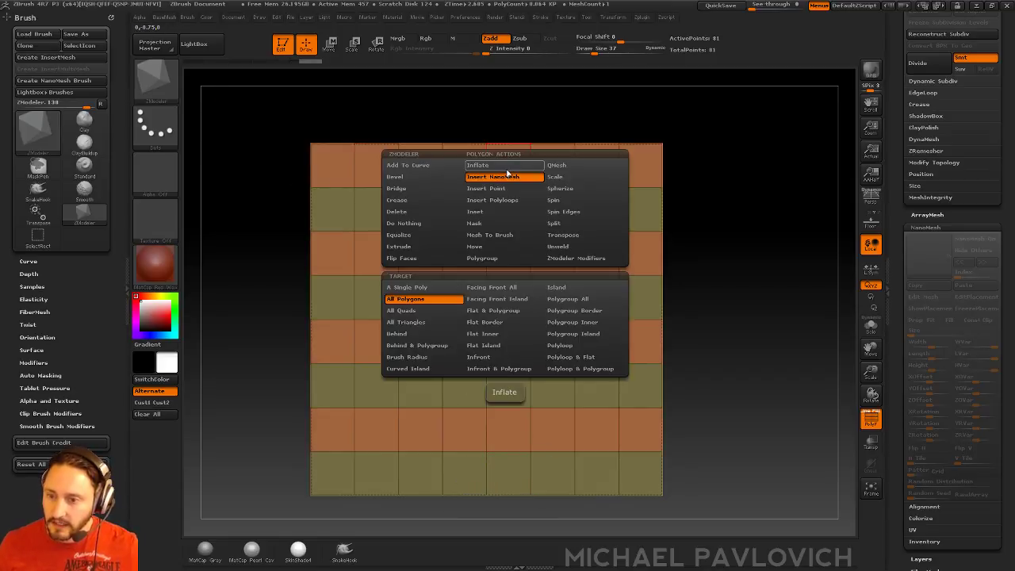
{"action": "left_click", "coordinate": [508, 170]}
{"action": "key", "text": "space"}
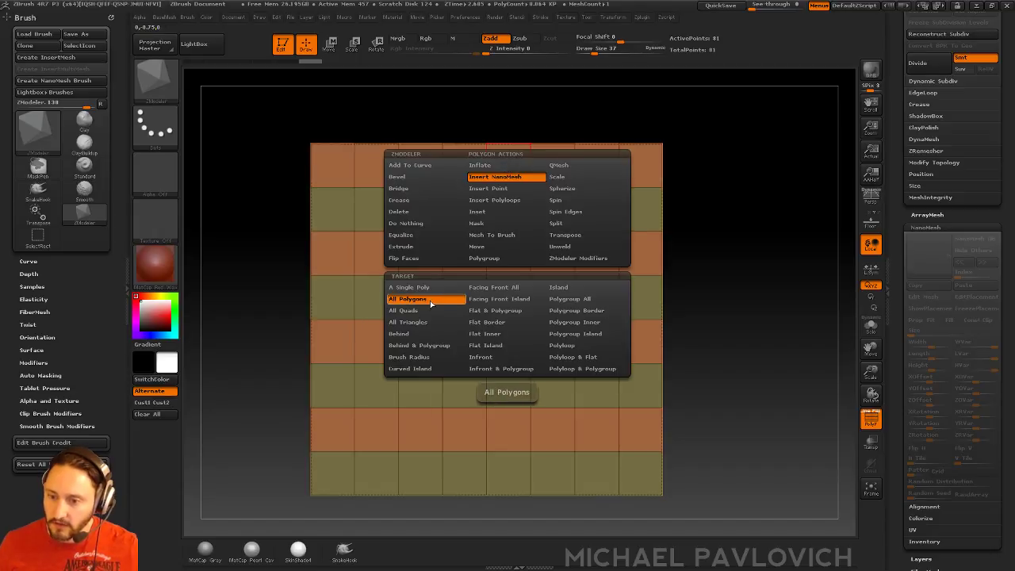
{"action": "left_click", "coordinate": [575, 295]}
{"action": "left_click_drag", "start_coordinate": [511, 170], "coordinate": [562, 269]}
{"action": "key", "text": "ctrl+z"}
{"action": "left_click_drag", "start_coordinate": [508, 170], "coordinate": [508, 227]}
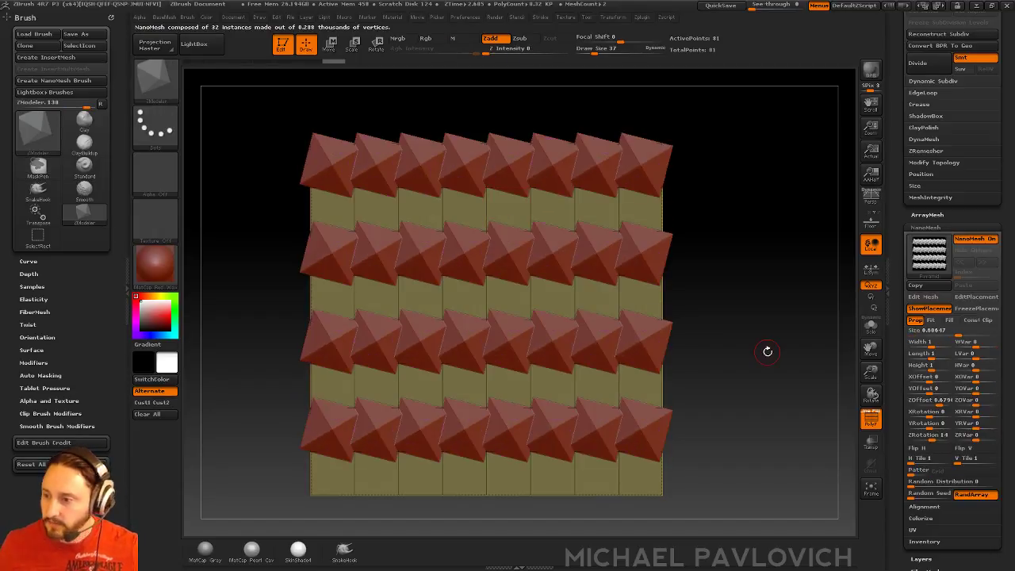
- Set the pyramid NanoMesh on the orange rows to Fit with size 1 and Z rotation 0
{"action": "left_click", "coordinate": [931, 319]}
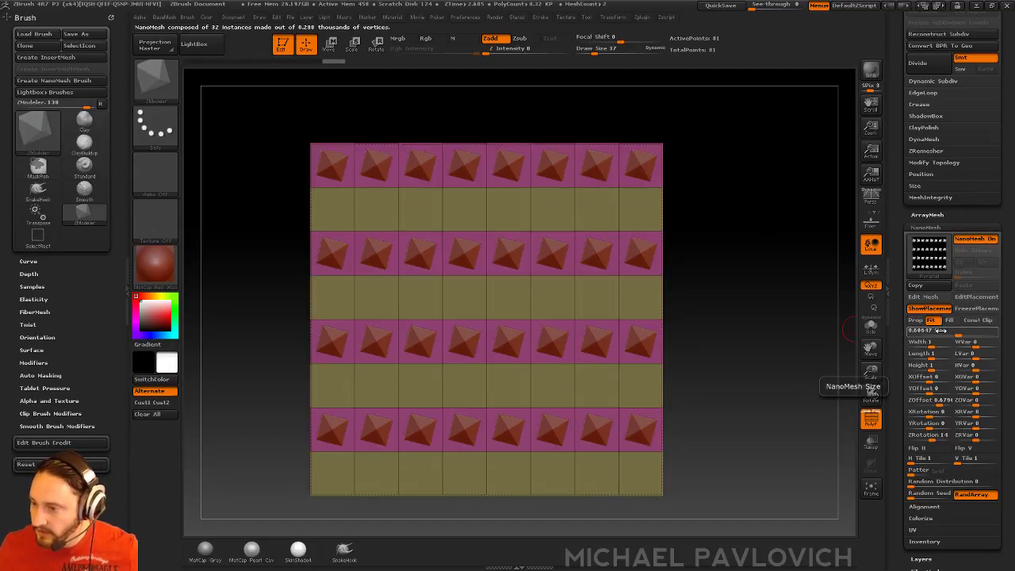
{"action": "left_click_drag", "start_coordinate": [940, 329], "coordinate": [942, 331]}
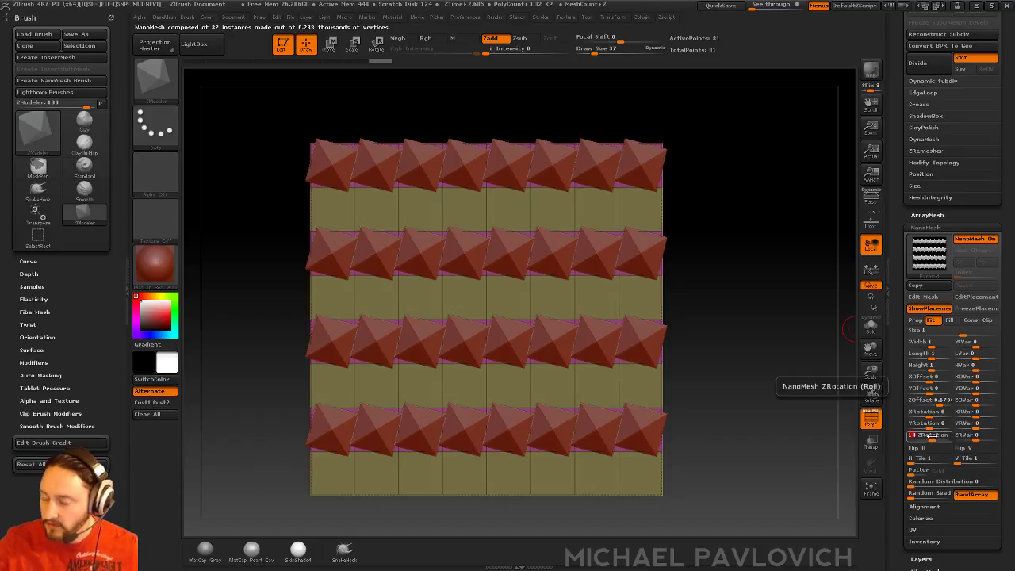
{"action": "type", "text": "0"}
{"action": "key", "text": "Return"}
{"action": "left_click_drag", "start_coordinate": [822, 373], "coordinate": [778, 347]}
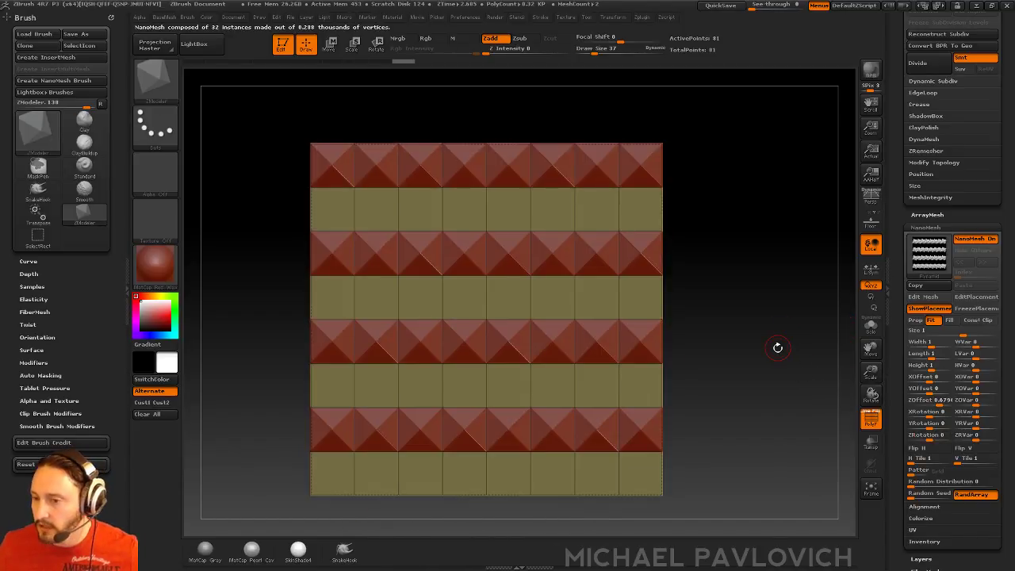
- Insert pyramids on the remaining rows and copy the settings of NanoMesh index 0 onto index 1
{"action": "left_click", "coordinate": [590, 226]}
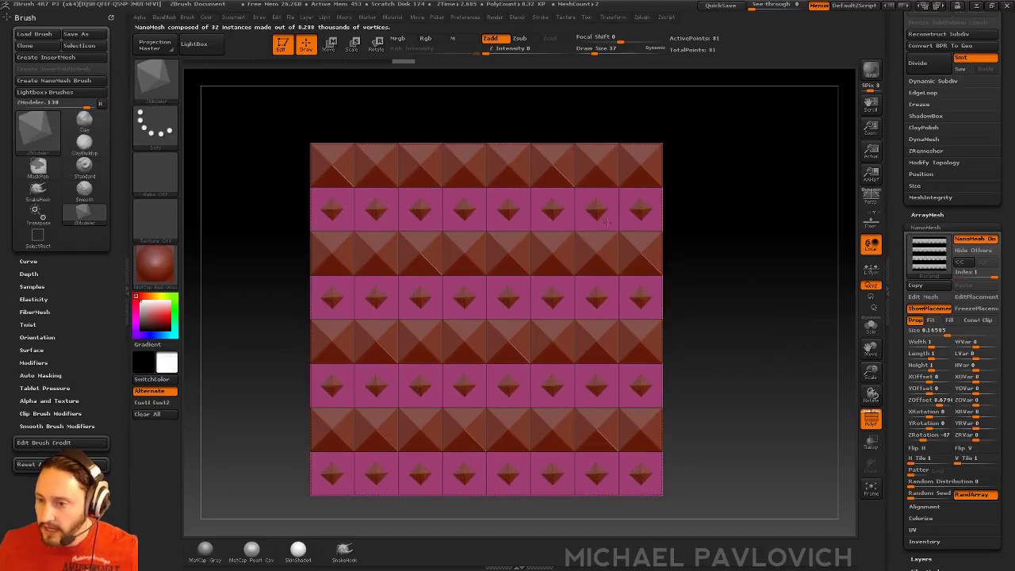
{"action": "left_click_drag", "start_coordinate": [616, 240], "coordinate": [621, 241]}
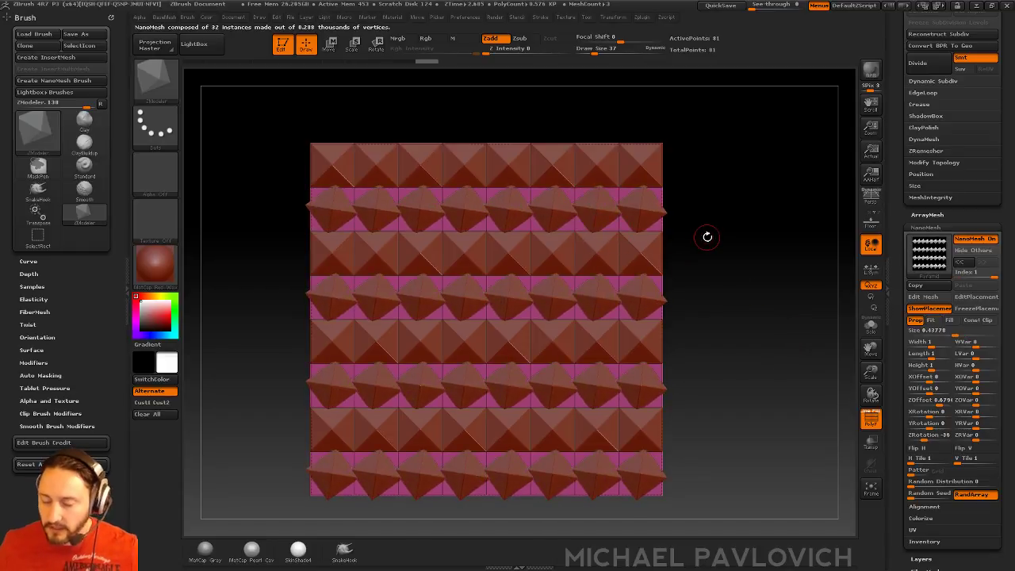
{"action": "left_click_drag", "start_coordinate": [979, 274], "coordinate": [967, 273]}
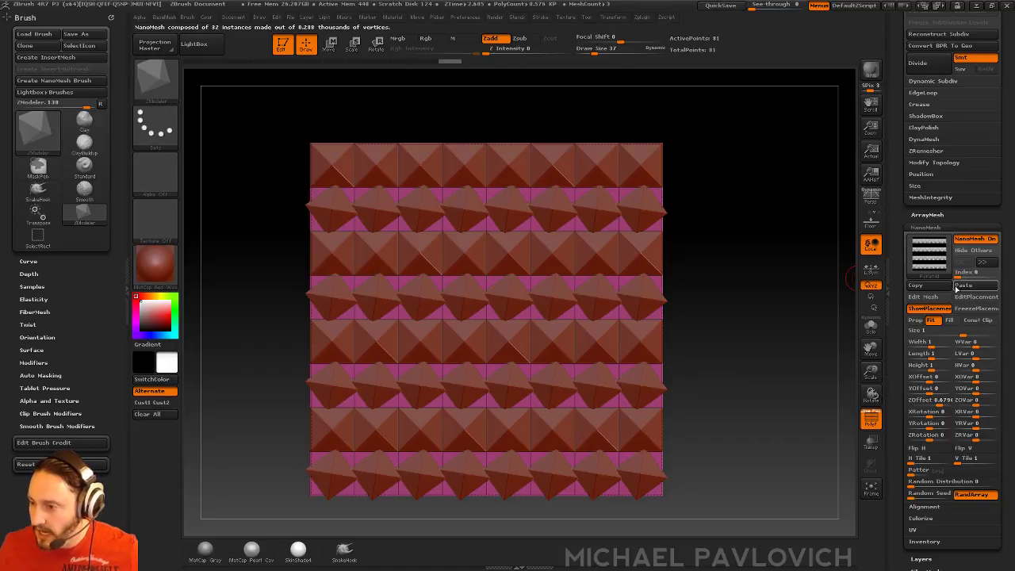
{"action": "left_click_drag", "start_coordinate": [959, 273], "coordinate": [989, 276]}
{"action": "left_click", "coordinate": [977, 287]}
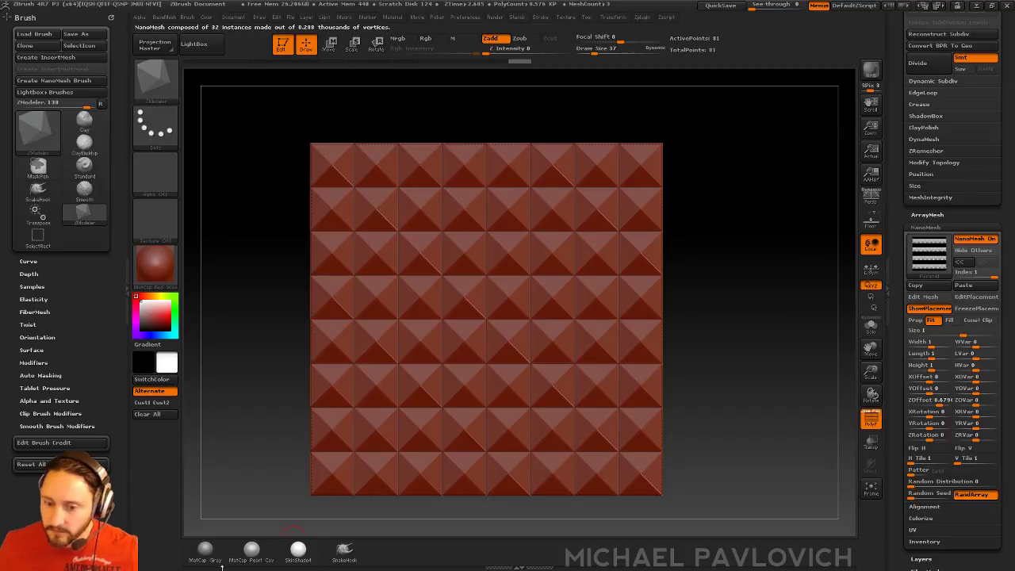
- Apply the MatCap Gray material to the pyramid surface
{"action": "left_click", "coordinate": [196, 552]}
{"action": "mouse_move", "coordinate": [759, 323]}
{"action": "left_mouse_down"}
{"action": "mouse_move", "coordinate": [760, 309]}
{"action": "mouse_move", "coordinate": [764, 317]}
{"action": "mouse_move", "coordinate": [726, 335]}
{"action": "mouse_move", "coordinate": [753, 328]}
{"action": "left_mouse_up"}
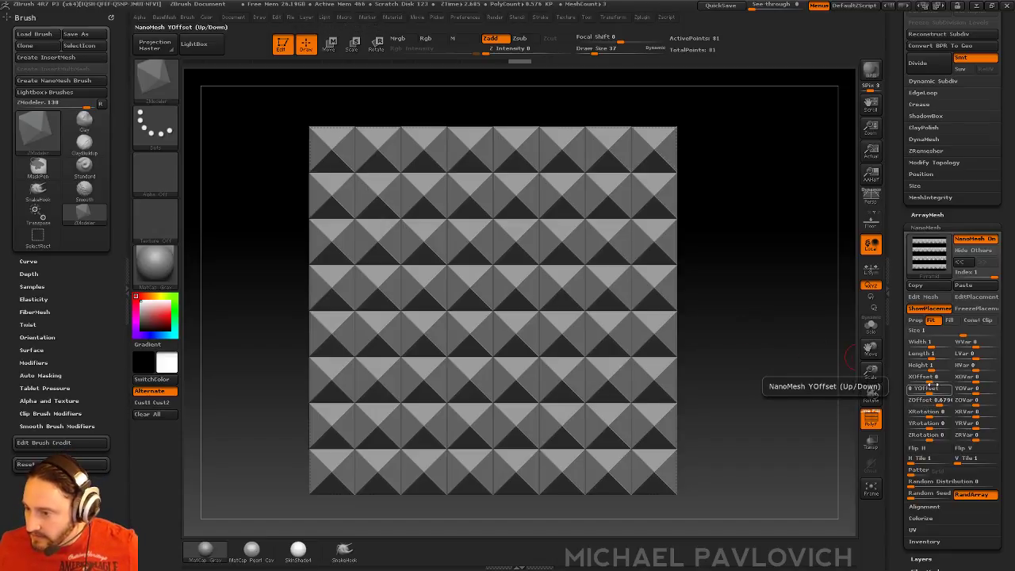
- Try shifting the second NanoMesh's rows sideways with the X offset, look at the alignment options, and undo the offset
{"action": "left_click_drag", "start_coordinate": [928, 378], "coordinate": [944, 388]}
{"action": "key", "text": "ctrl"}
{"action": "key", "text": "ctrl+z"}
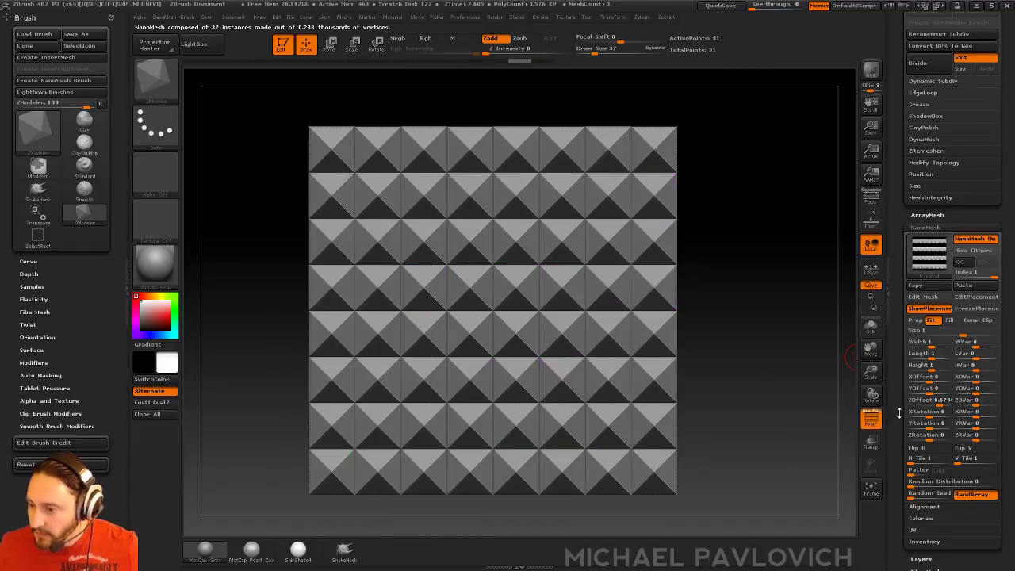
{"action": "left_click", "coordinate": [923, 506]}
{"action": "left_click", "coordinate": [926, 419]}
{"action": "scroll", "coordinate": [898, 387], "scroll_direction": "up", "scroll_amount": 1}
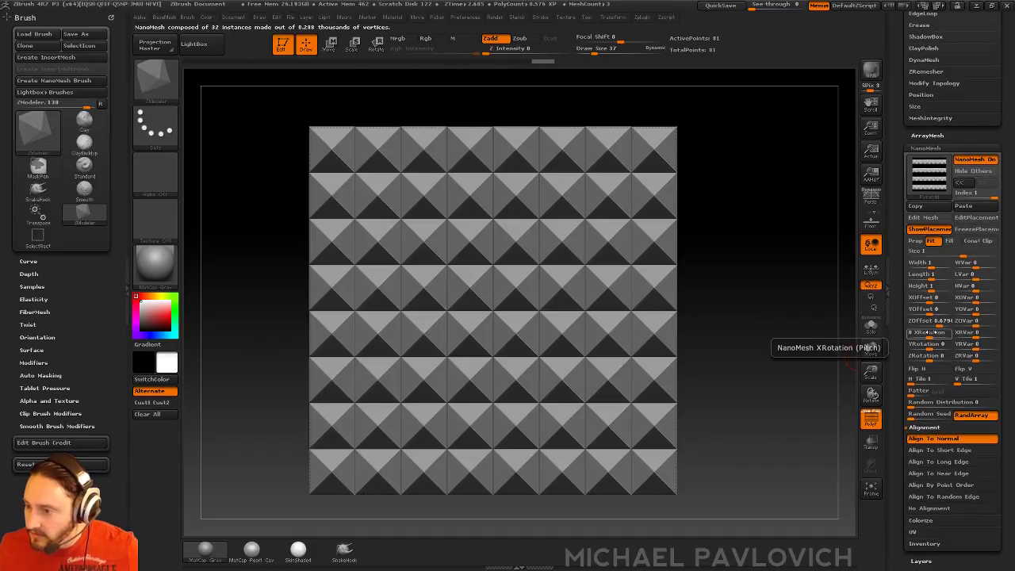
{"action": "left_click_drag", "start_coordinate": [932, 310], "coordinate": [952, 301]}
{"action": "key", "text": "ctrl+z"}
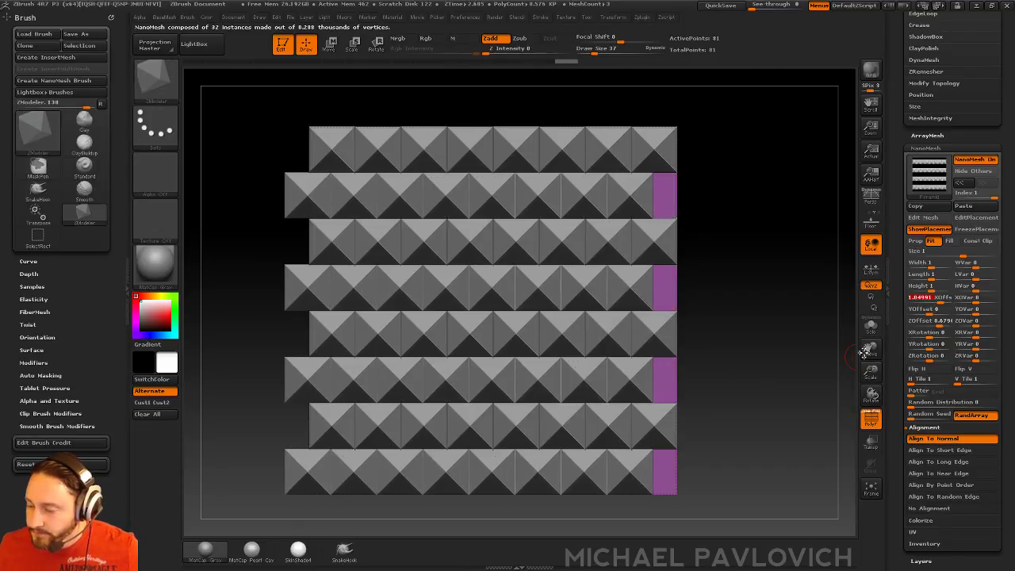
{"action": "key", "text": "ctrl+z"}
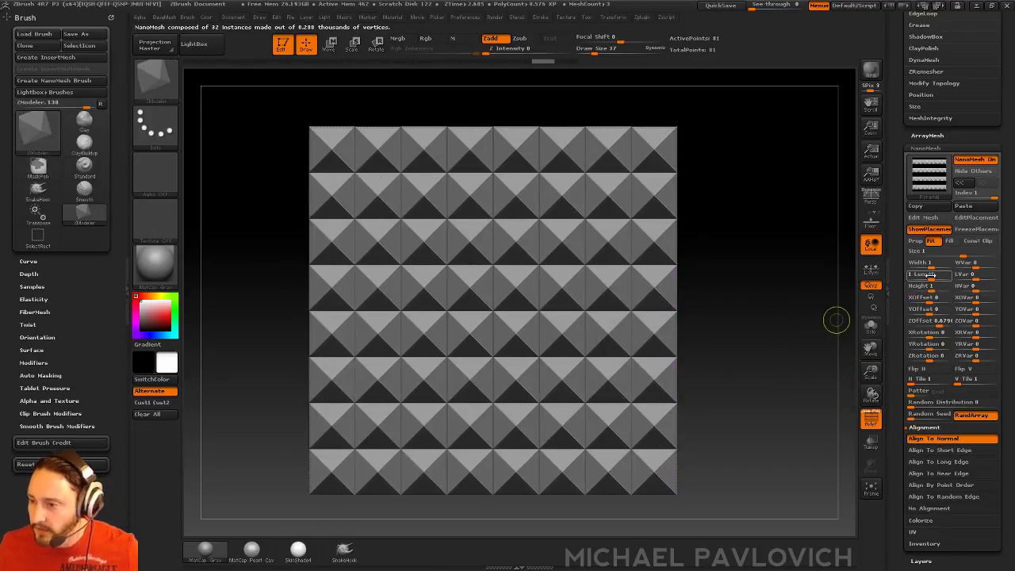
- Set the X offset of NanoMesh index 1 to 1 to shift its rows half a tile sideways
{"action": "left_click_drag", "start_coordinate": [929, 311], "coordinate": [940, 297]}
{"action": "key", "text": "ctrl+z"}
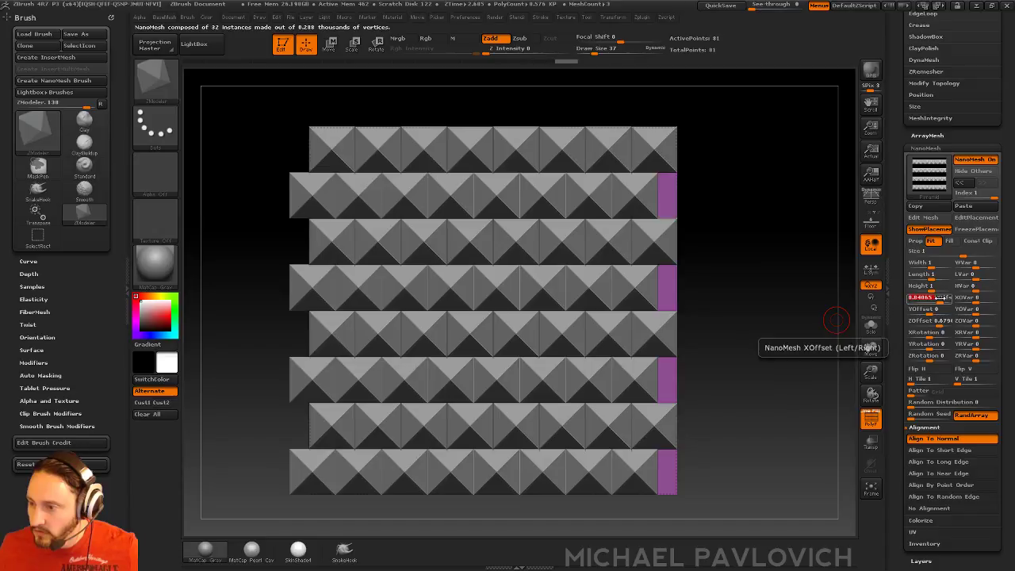
{"action": "key", "text": "ctrl+z"}
{"action": "key", "text": "ctrl+shift+z"}
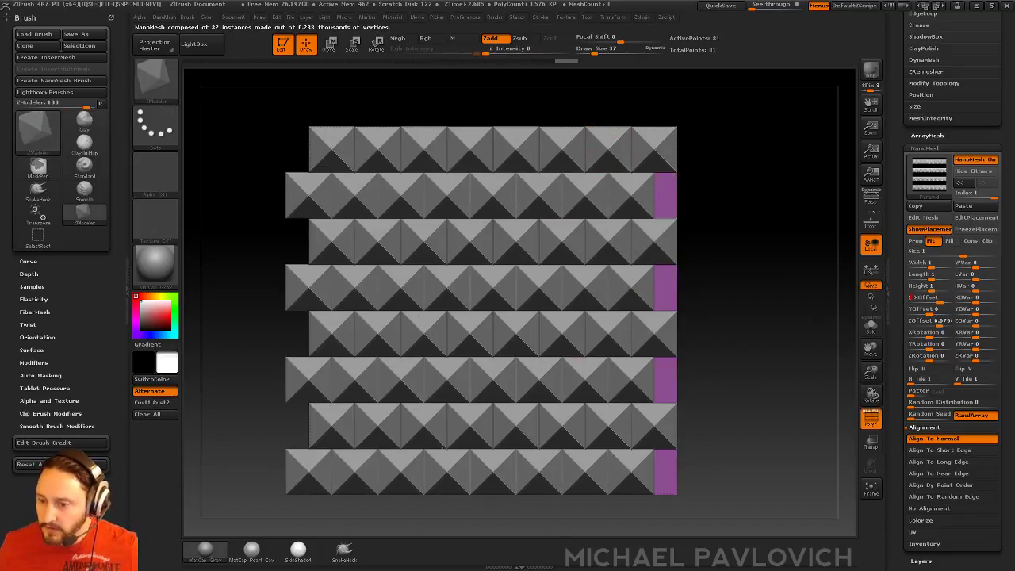
- Leave edit mode, clear the canvas, and resize the document to 1024 by 1024
{"action": "left_click_drag", "start_coordinate": [753, 229], "coordinate": [759, 233]}
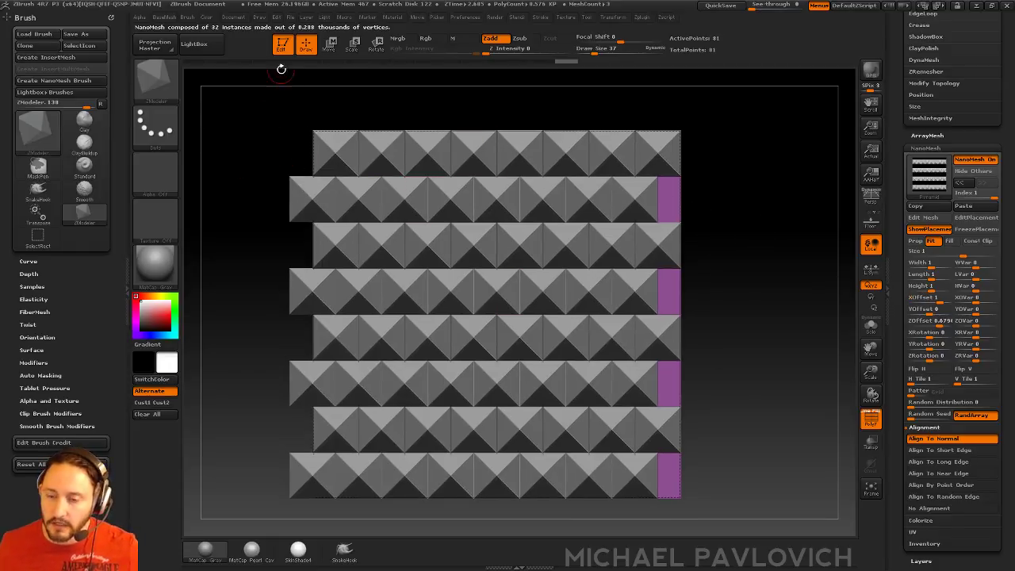
{"action": "left_click", "coordinate": [282, 46]}
{"action": "key", "text": "ctrl+n"}
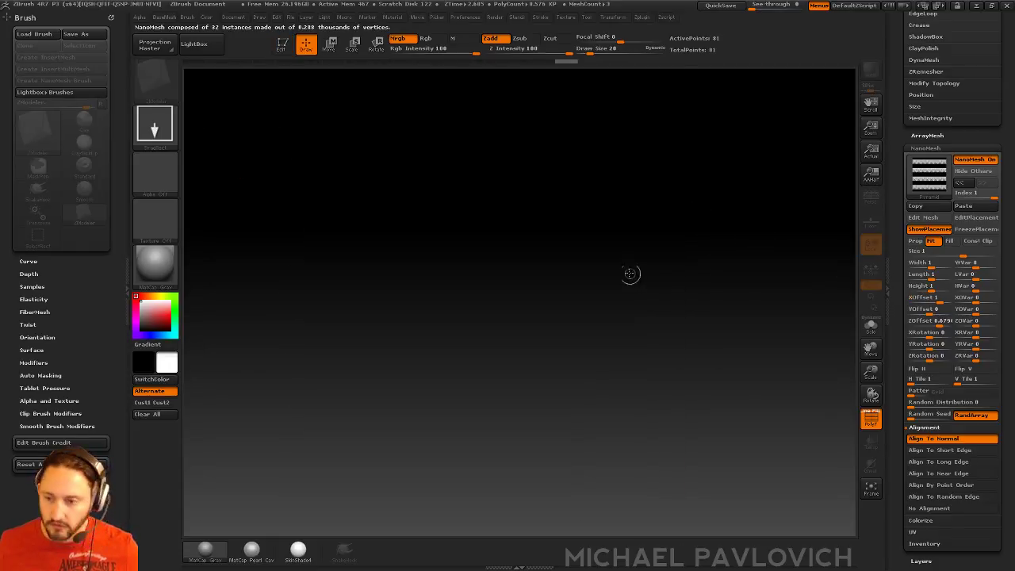
{"action": "left_click", "coordinate": [231, 18]}
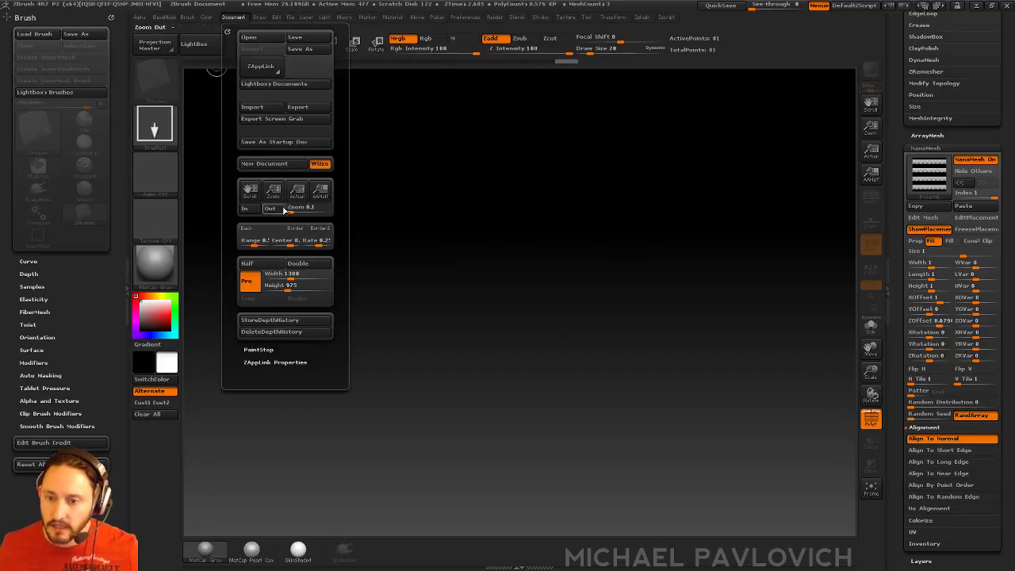
{"action": "left_click", "coordinate": [285, 274]}
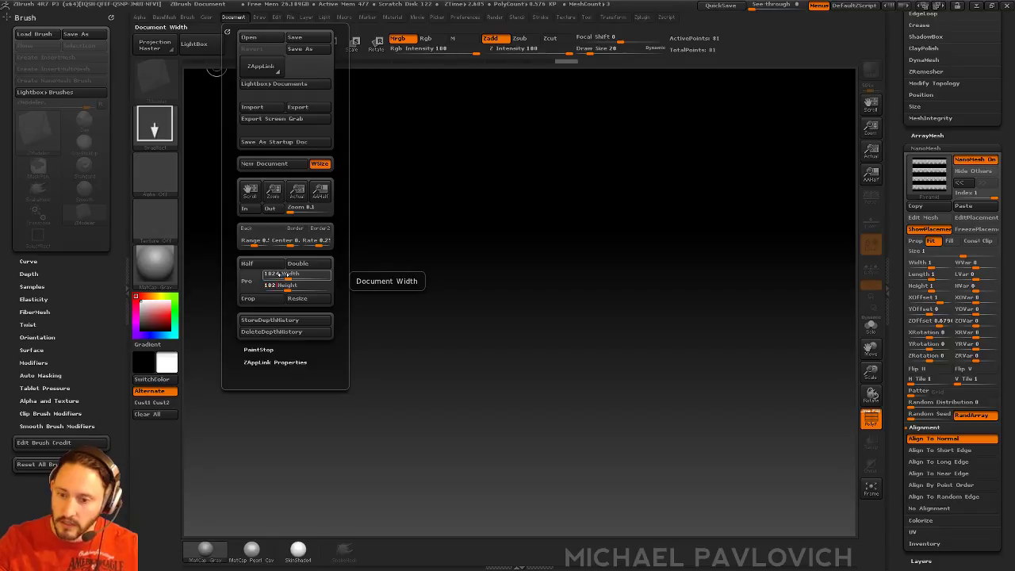
{"action": "type", "text": "1024"}
{"action": "key", "text": "Return"}
{"action": "left_click", "coordinate": [294, 299]}
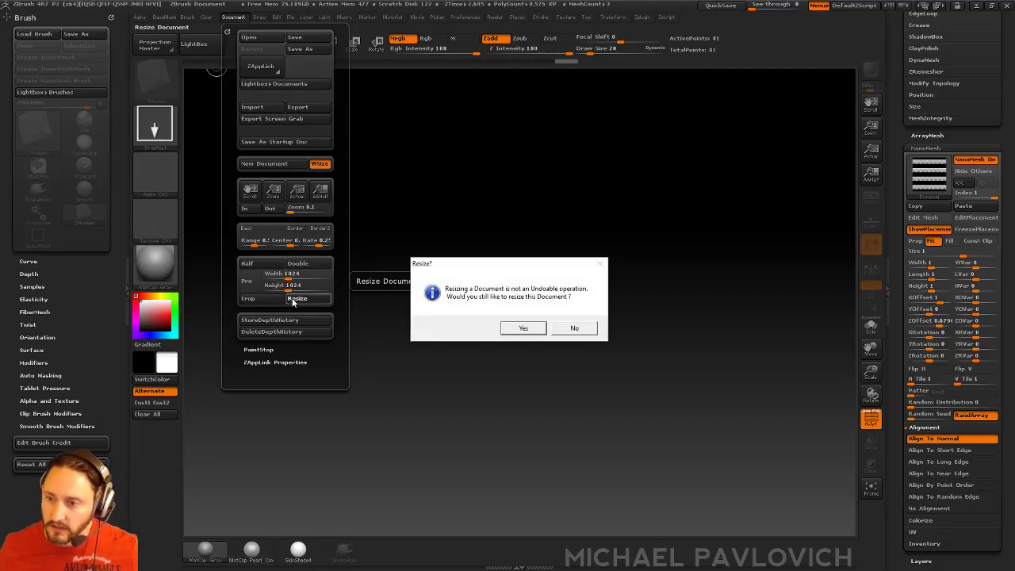
{"action": "left_click", "coordinate": [521, 328]}
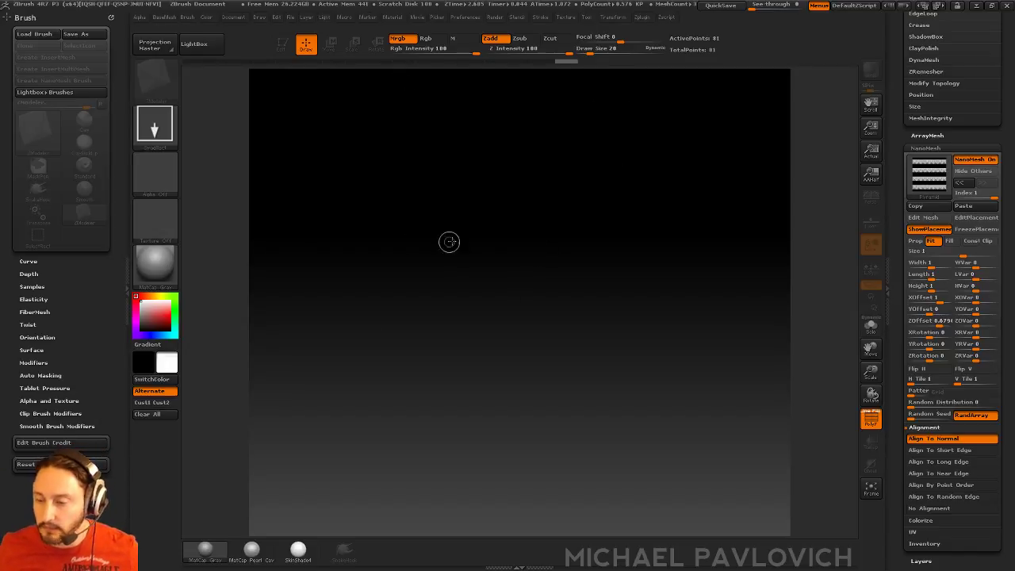
- Draw the pyramid-covered plane onto the square canvas in edit mode and snap it to a straight front view
{"action": "left_click_drag", "start_coordinate": [871, 126], "coordinate": [759, 197]}
{"action": "mouse_move", "coordinate": [857, 142]}
{"action": "left_mouse_down"}
{"action": "mouse_move", "coordinate": [765, 183]}
{"action": "mouse_move", "coordinate": [867, 129]}
{"action": "mouse_move", "coordinate": [846, 145]}
{"action": "left_mouse_up"}
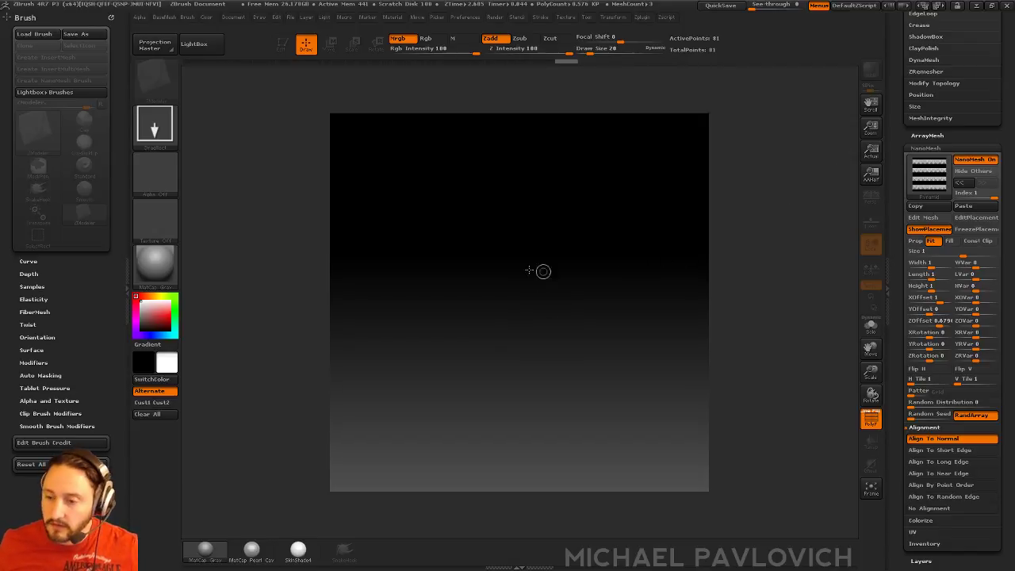
{"action": "mouse_move", "coordinate": [524, 268]}
{"action": "left_mouse_down"}
{"action": "mouse_move", "coordinate": [524, 332]}
{"action": "mouse_move", "coordinate": [500, 371]}
{"action": "left_mouse_up"}
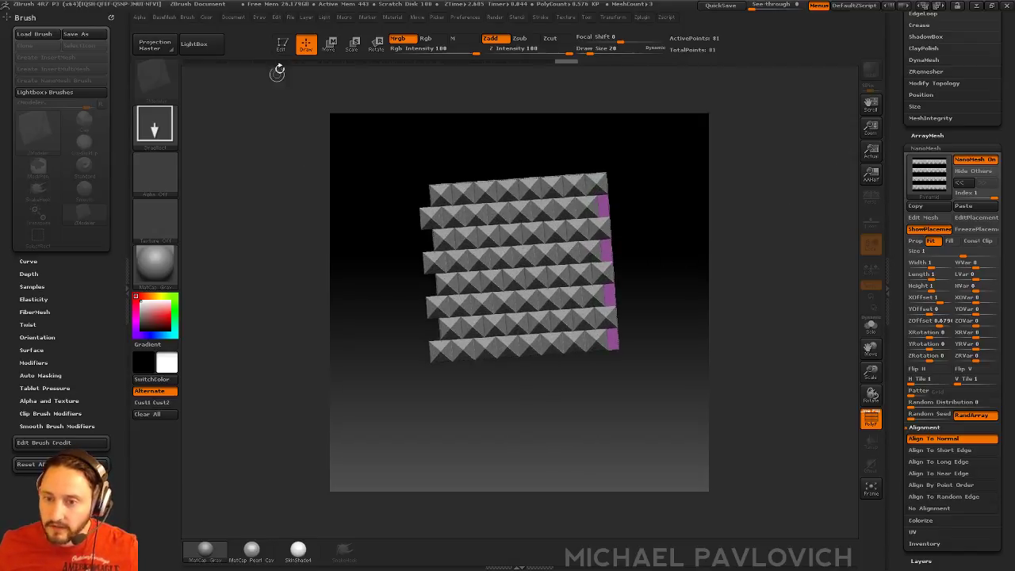
{"action": "left_click", "coordinate": [281, 44]}
{"action": "left_click_drag", "start_coordinate": [645, 208], "coordinate": [677, 224], "text": "shift"}
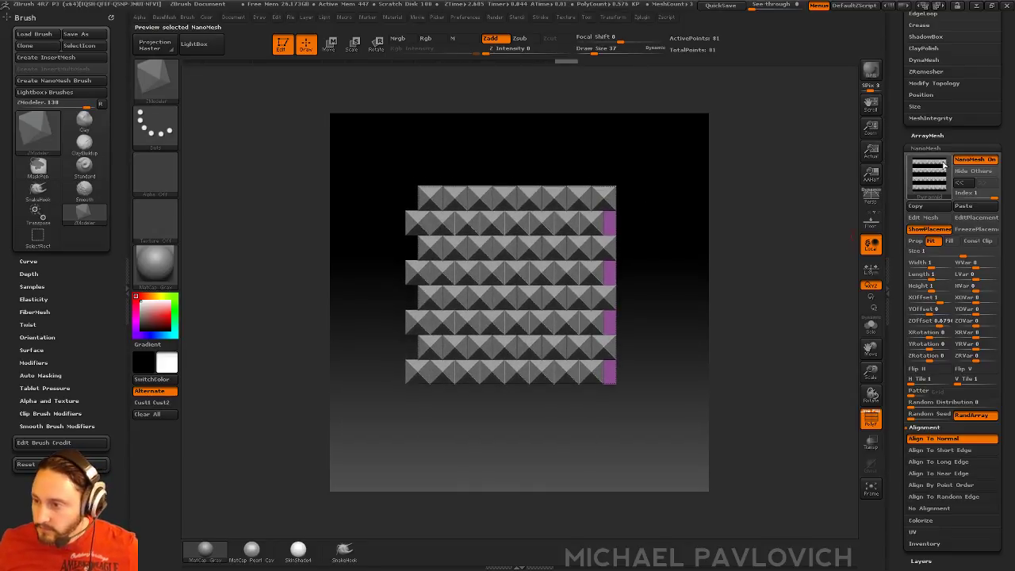
- Turn NanoMesh off and frame the bare plane to the canvas, comparing it once with the pyramids displayed
{"action": "left_click", "coordinate": [975, 160]}
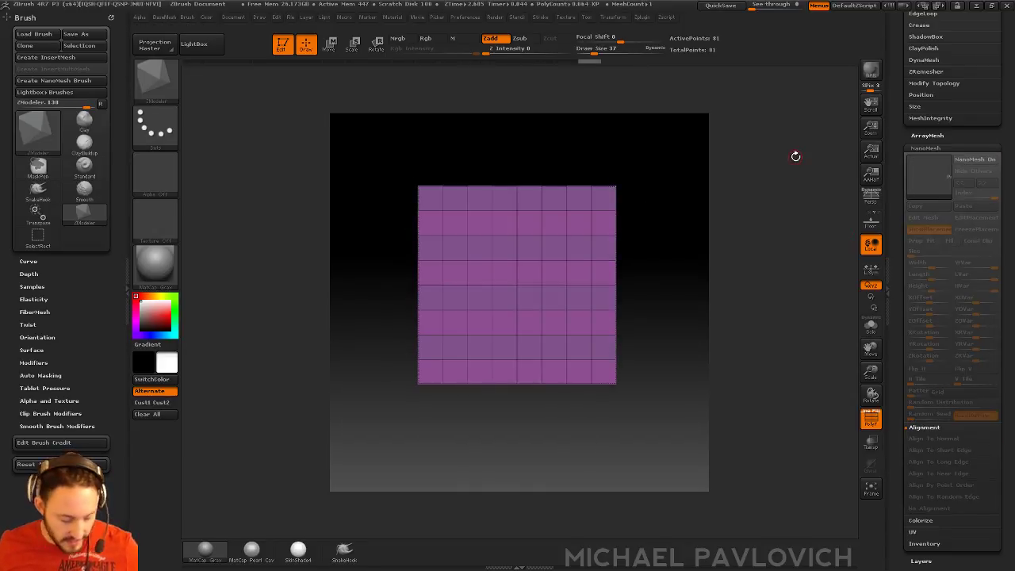
{"action": "key", "text": "f"}
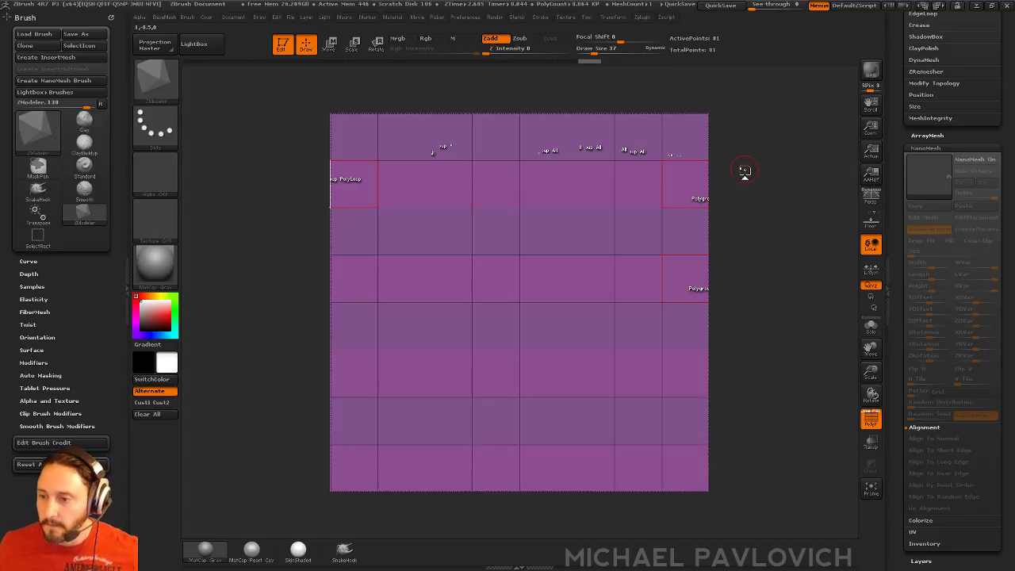
{"action": "left_click", "coordinate": [974, 160]}
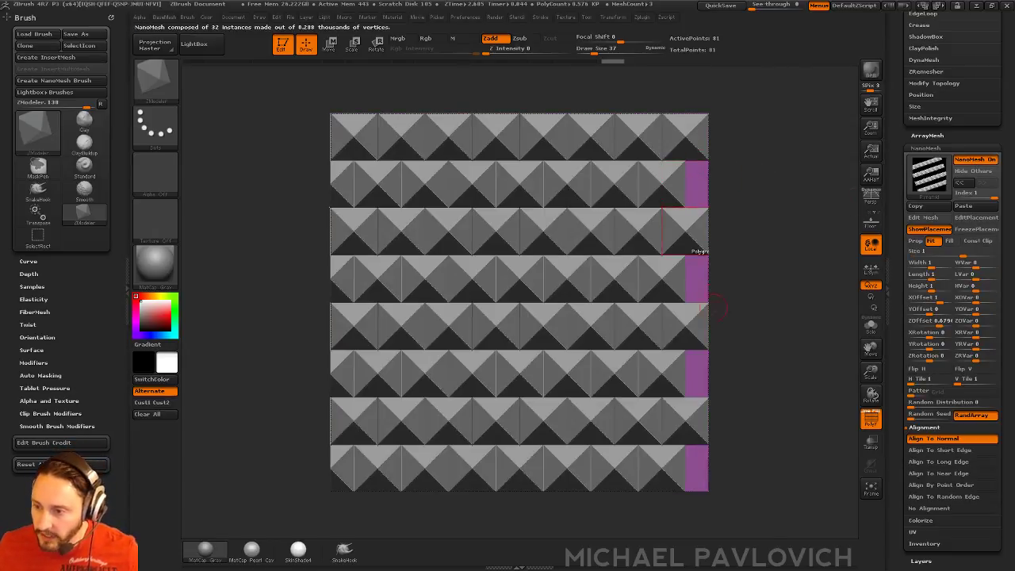
{"action": "left_click", "coordinate": [963, 160]}
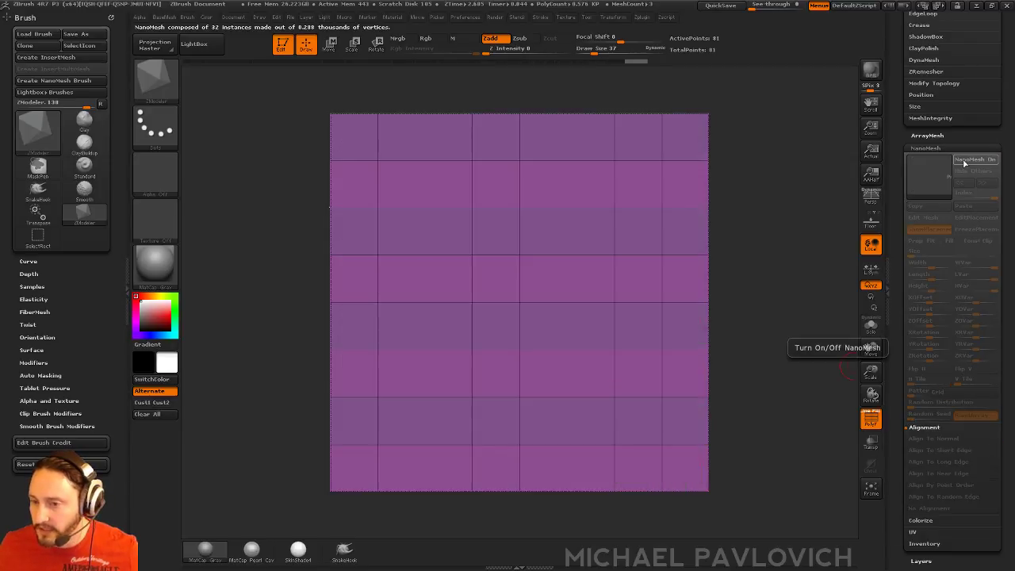
- Try isolating the plane's inner six-by-six block of polygons, then restore the full plane
{"action": "mouse_move", "coordinate": [763, 163]}
{"action": "left_mouse_down", "text": "ctrl+shift"}
{"action": "mouse_move", "coordinate": [630, 284]}
{"action": "mouse_move", "coordinate": [444, 275]}
{"action": "mouse_move", "coordinate": [676, 461]}
{"action": "left_mouse_up", "text": "ctrl+shift"}
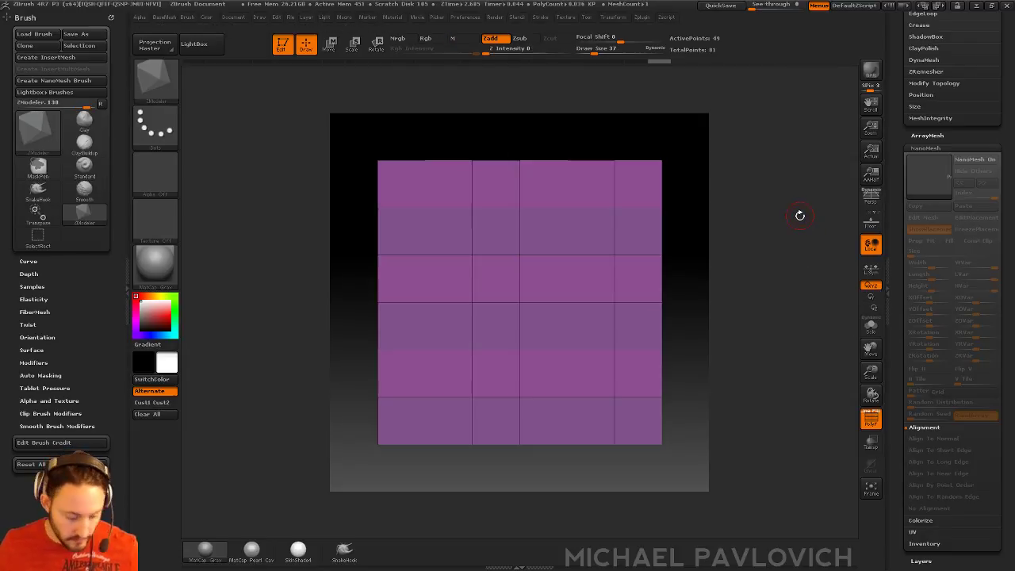
{"action": "left_click", "coordinate": [800, 215], "text": "ctrl+shift"}
{"action": "key", "text": "ctrl+shift"}
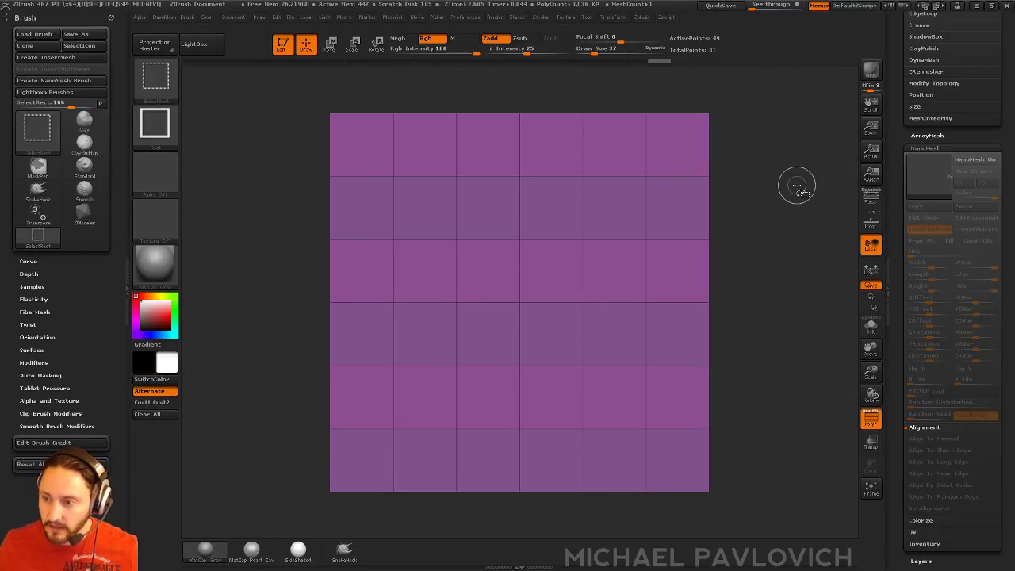
{"action": "key", "text": "f"}
{"action": "left_click_drag", "start_coordinate": [685, 204], "coordinate": [672, 186], "text": "alt"}
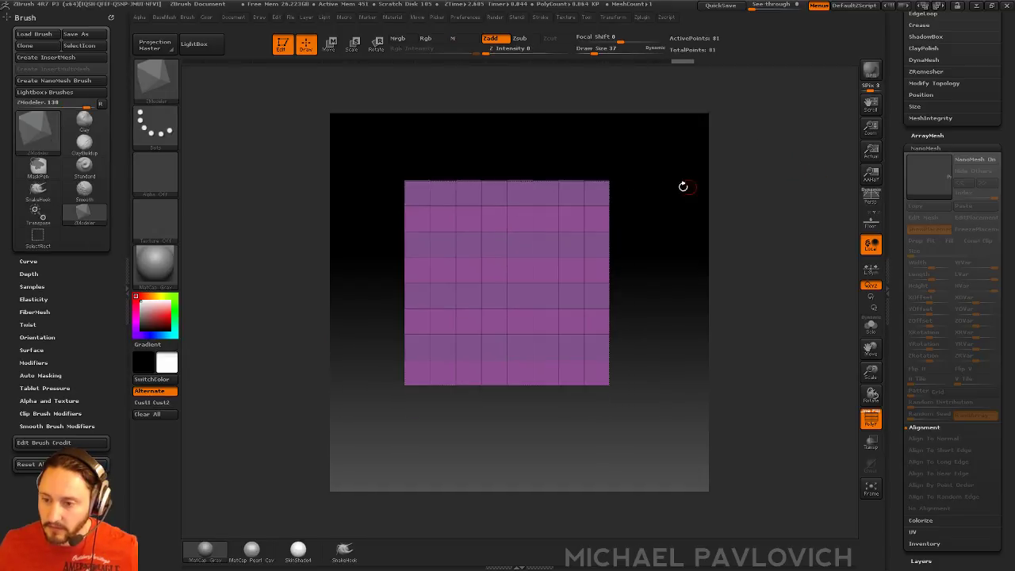
{"action": "left_click_drag", "start_coordinate": [428, 211], "coordinate": [596, 376], "text": "ctrl+shift"}
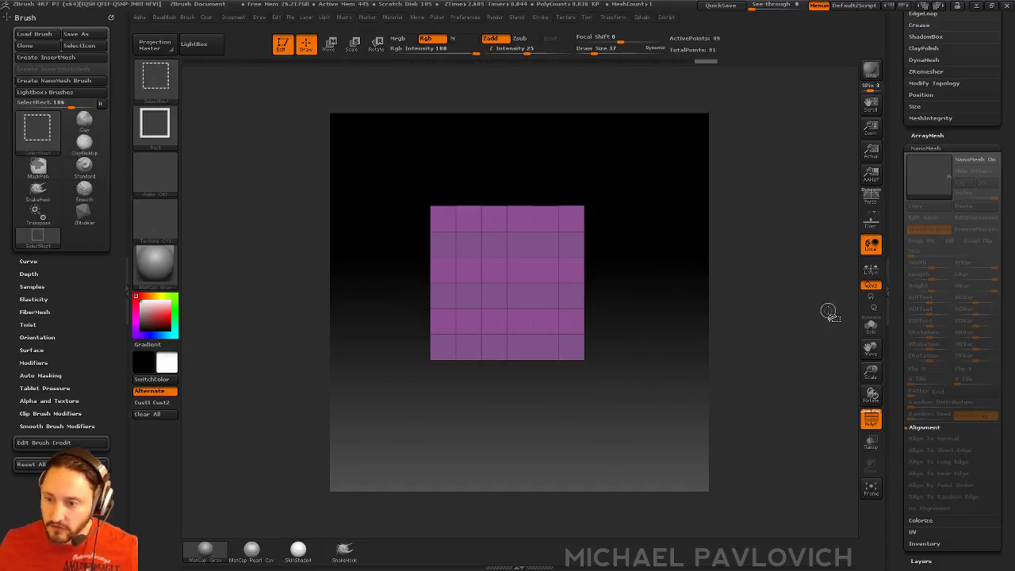
{"action": "left_click", "coordinate": [759, 133], "text": "ctrl+shift"}
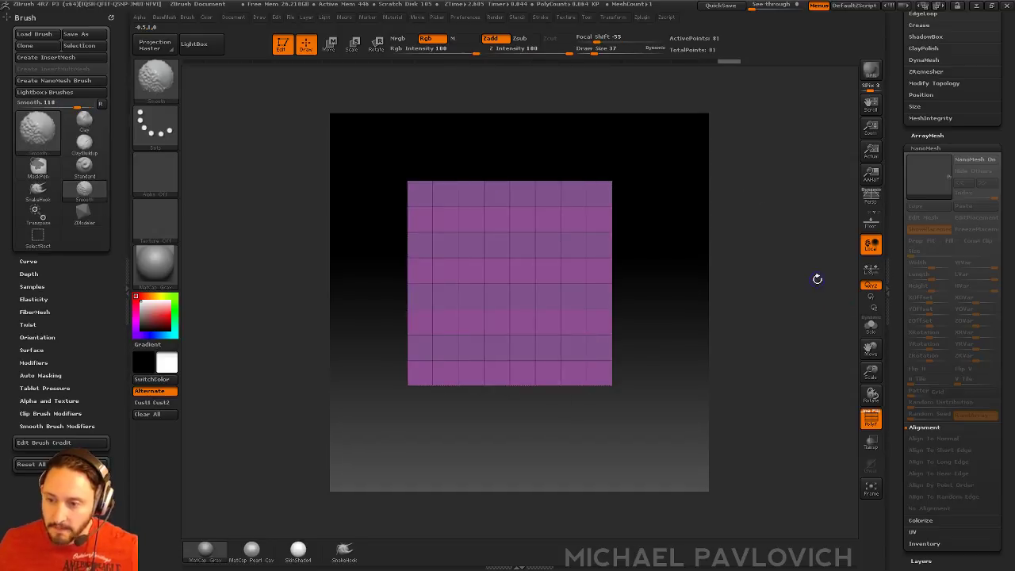
- Isolate the plane's inner six-by-six polygons, frame them to fill the canvas, and turn NanoMesh back on
{"action": "left_click_drag", "start_coordinate": [667, 214], "coordinate": [715, 289], "text": "ctrl+shift"}
{"action": "left_click_drag", "start_coordinate": [414, 195], "coordinate": [591, 366], "text": "ctrl+shift"}
{"action": "key", "text": "f"}
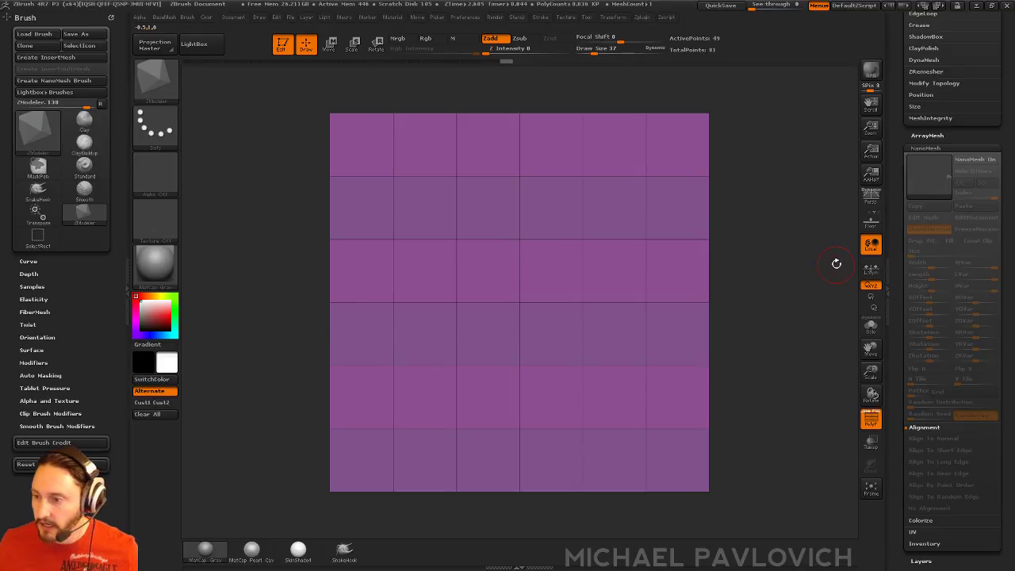
{"action": "left_click", "coordinate": [955, 160]}
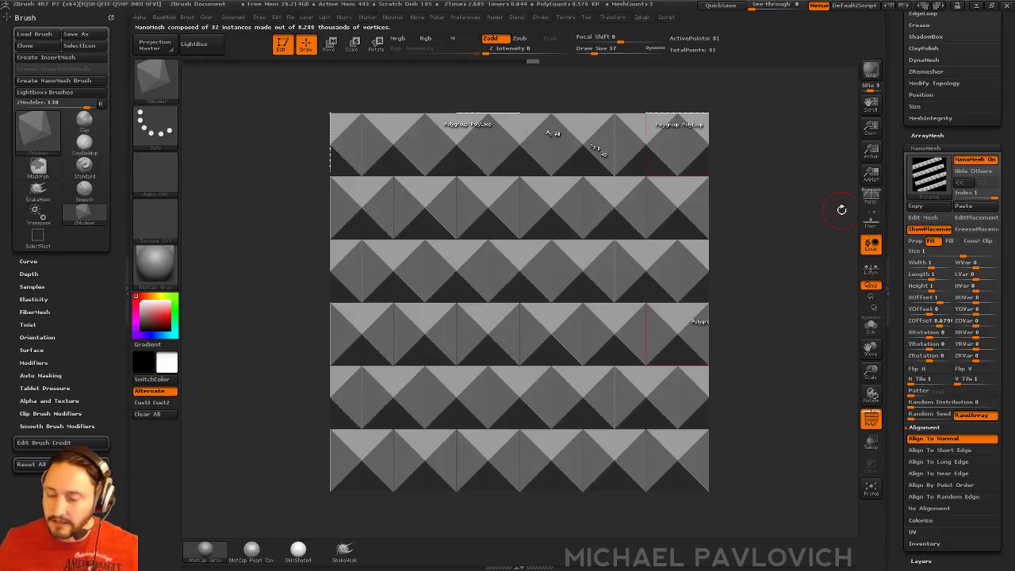
- Grab the framed pyramid pattern from the document as an alpha
{"action": "left_click", "coordinate": [156, 171]}
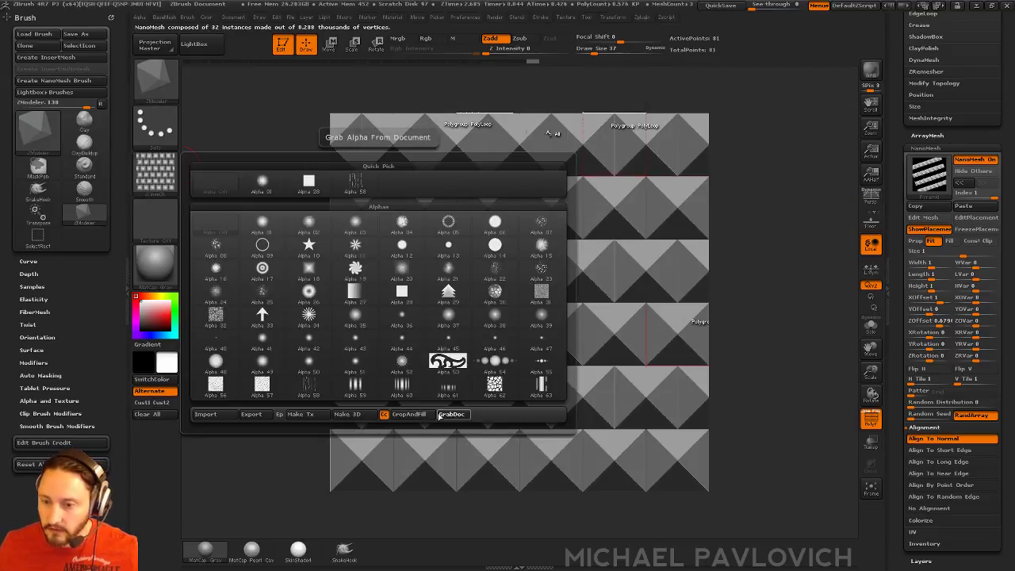
{"action": "left_click", "coordinate": [439, 415]}
{"action": "mouse_move", "coordinate": [168, 186]}
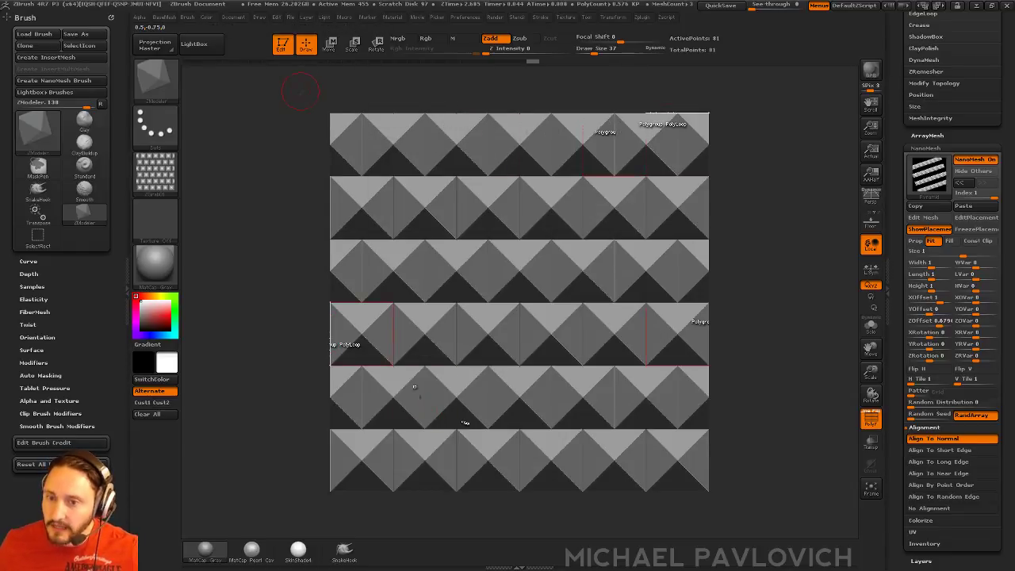
- Leave edit mode and shift the canvas image with wraparound to check that the pyramid pattern tiles seamlessly
{"action": "left_click", "coordinate": [283, 44]}
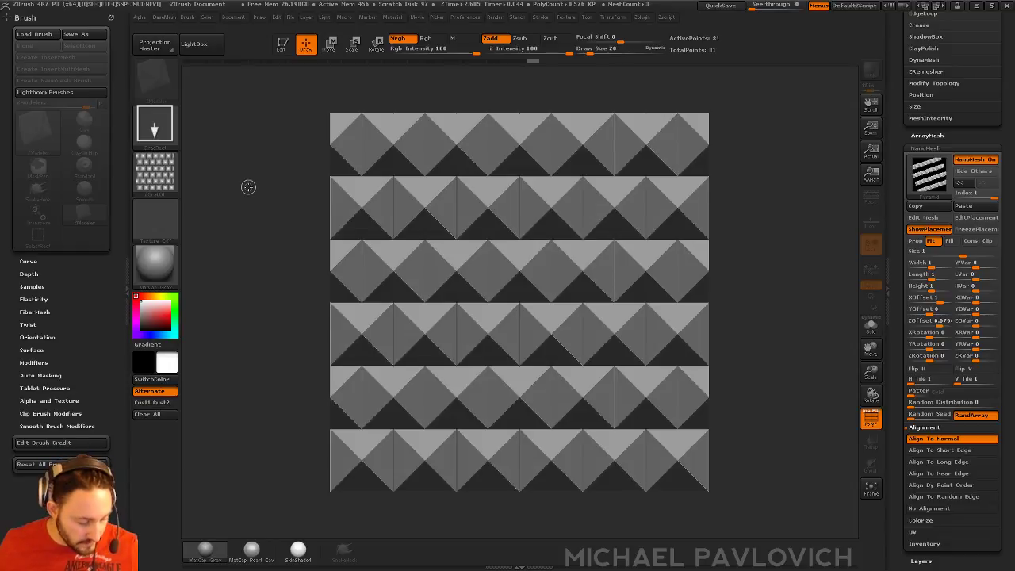
{"action": "left_click_drag", "start_coordinate": [247, 167], "coordinate": [307, 241]}
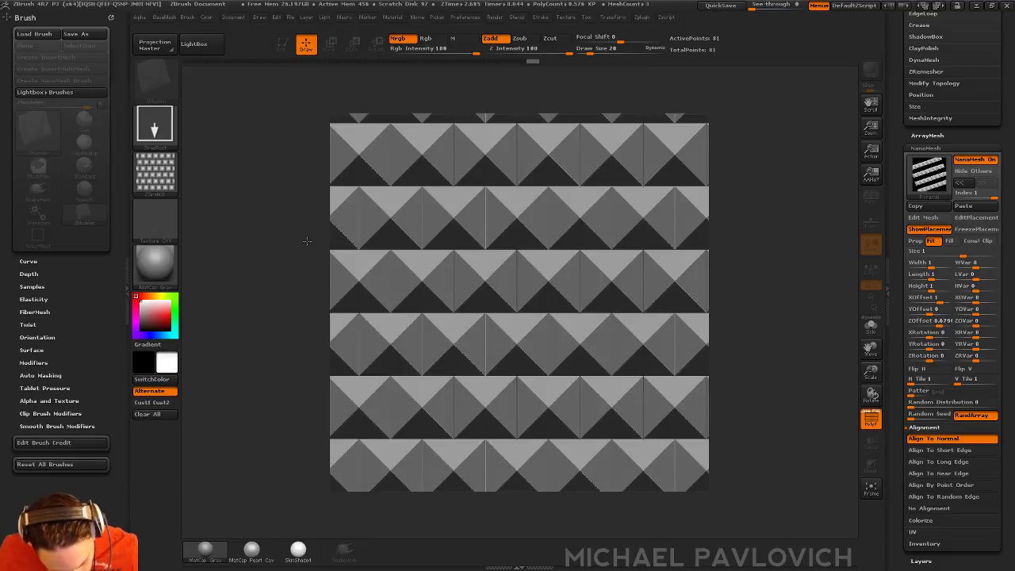
{"action": "left_click_drag", "start_coordinate": [306, 241], "coordinate": [313, 307]}
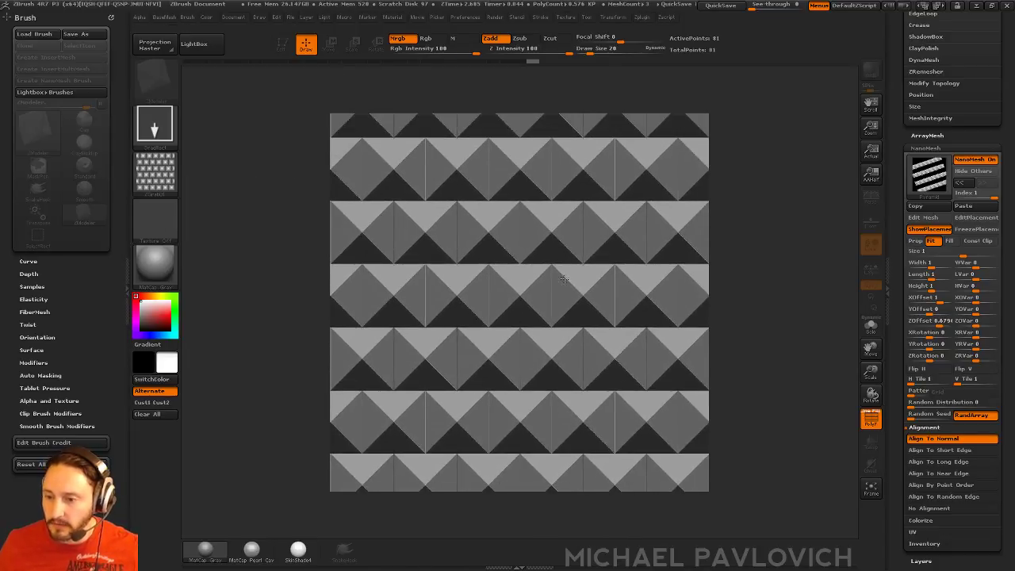
- Try to export the grabbed alpha to the Desktop under the name test
{"action": "left_click", "coordinate": [154, 171]}
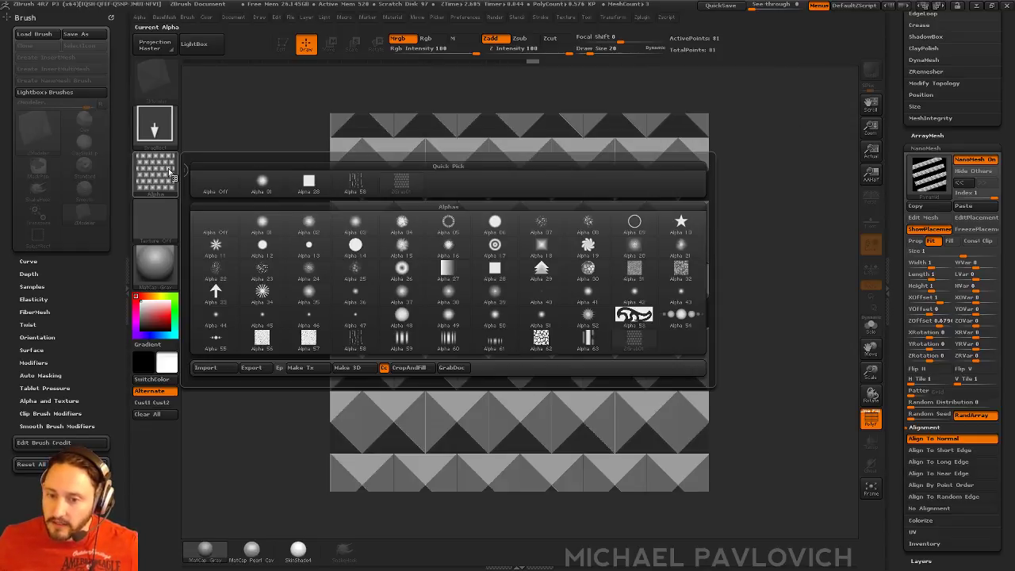
{"action": "left_click", "coordinate": [268, 371]}
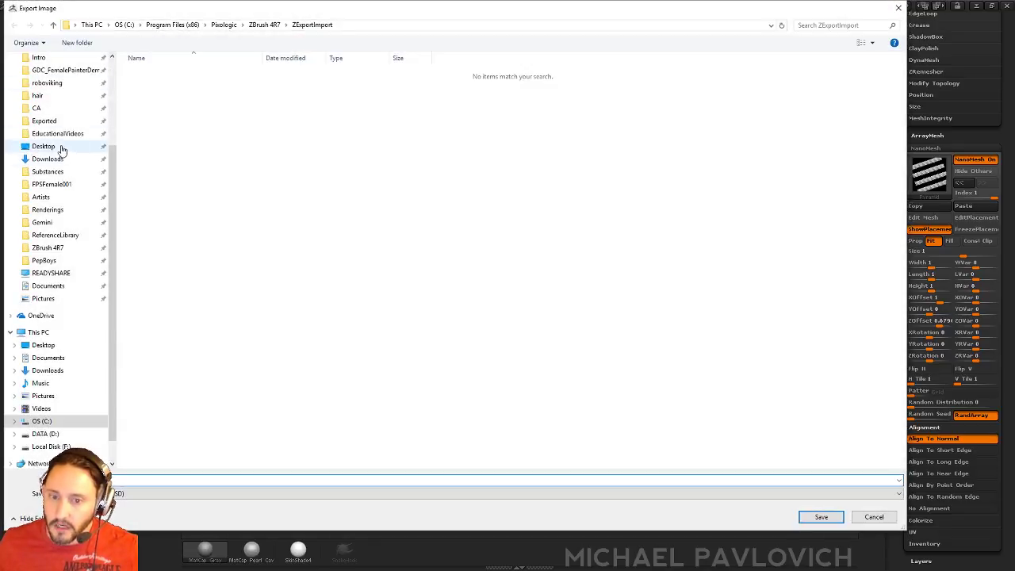
{"action": "left_click", "coordinate": [61, 149]}
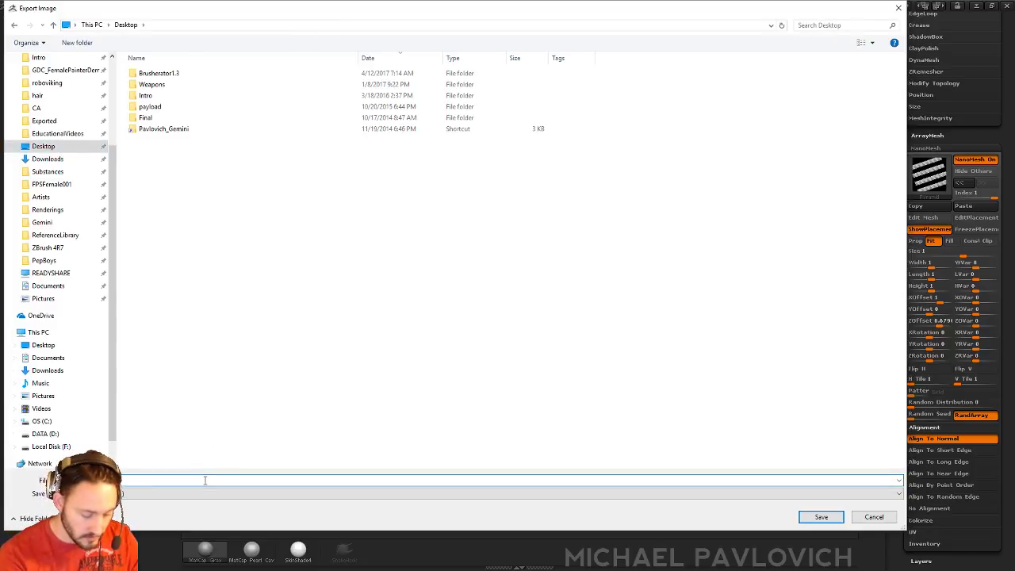
{"action": "type", "text": "test"}
{"action": "key", "text": "Escape"}
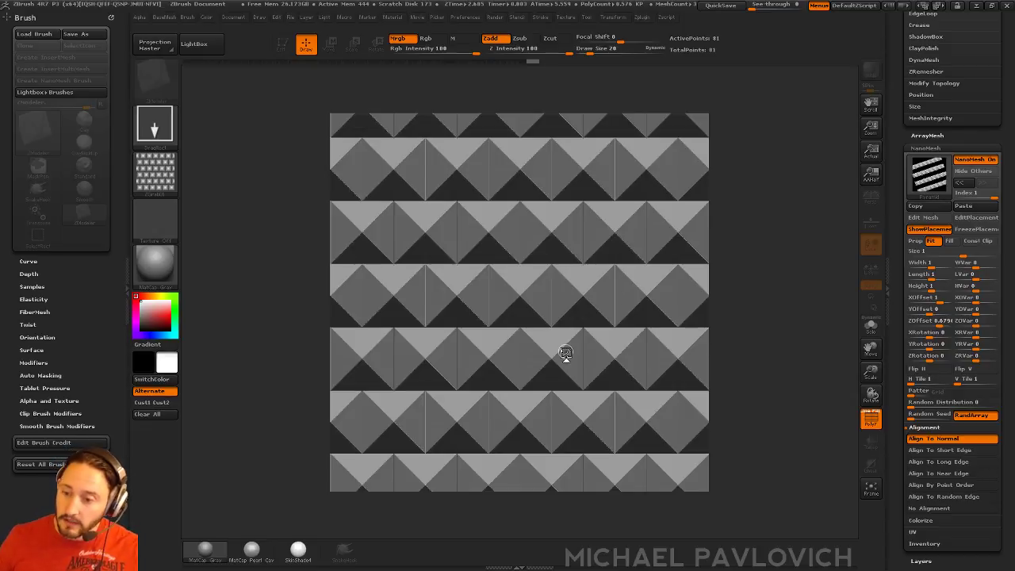
- Clear the canvas and redraw the pyramid-covered tiling plane in edit mode, snapped to a straight front view
{"action": "key", "text": "ctrl+n"}
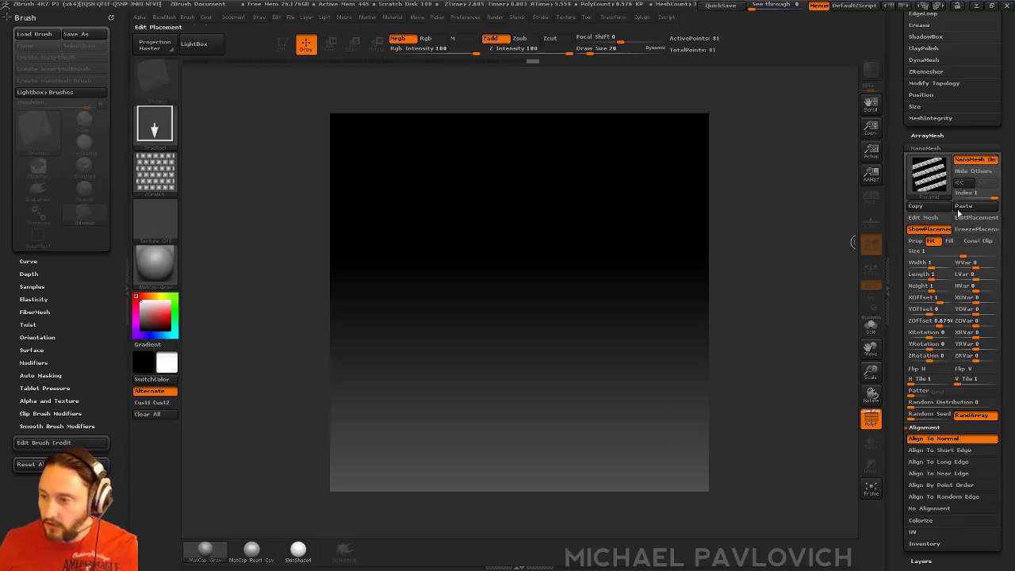
{"action": "left_click_drag", "start_coordinate": [896, 153], "coordinate": [901, 358]}
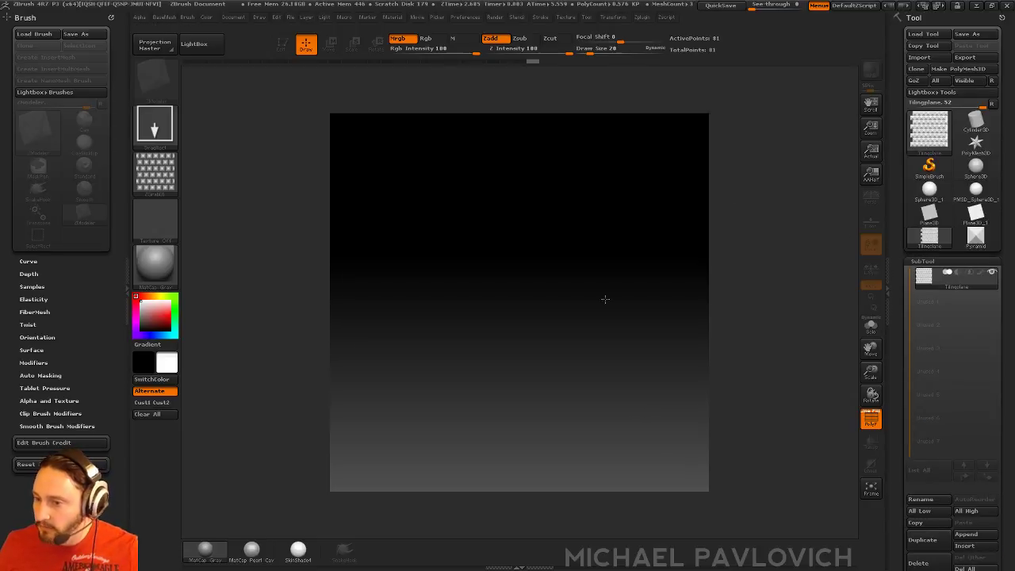
{"action": "left_click_drag", "start_coordinate": [484, 304], "coordinate": [516, 439]}
{"action": "left_click", "coordinate": [283, 46]}
{"action": "left_click_drag", "start_coordinate": [674, 186], "coordinate": [703, 216], "text": "shift"}
{"action": "left_click", "coordinate": [898, 308]}
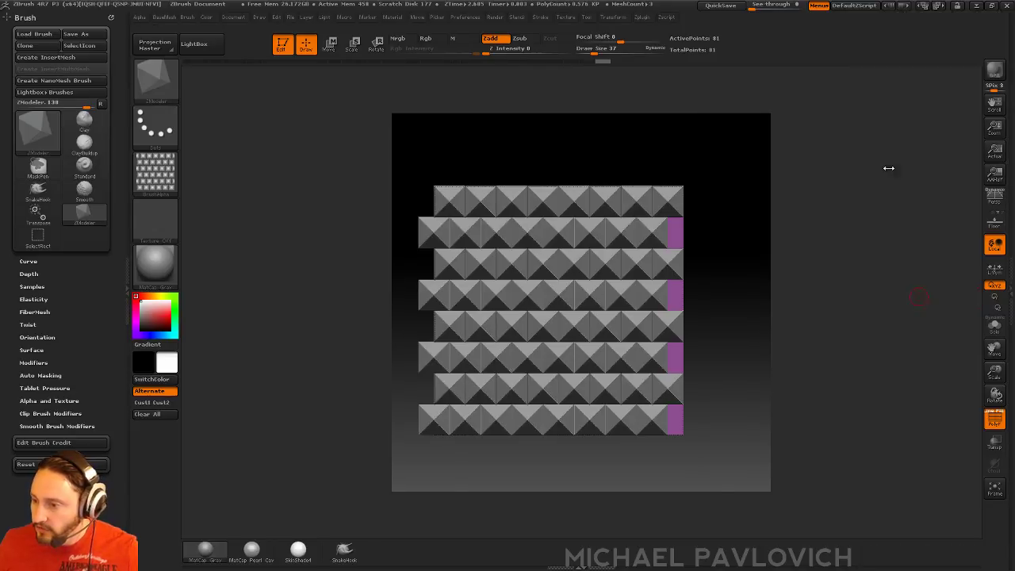
{"action": "left_click", "coordinate": [1009, 242]}
- Delete all NanoMeshes from the tiling plane using the NanoMesh inventory
{"action": "left_click_drag", "start_coordinate": [901, 278], "coordinate": [902, 204]}
{"action": "scroll", "coordinate": [952, 317], "scroll_direction": "down", "scroll_amount": 5}
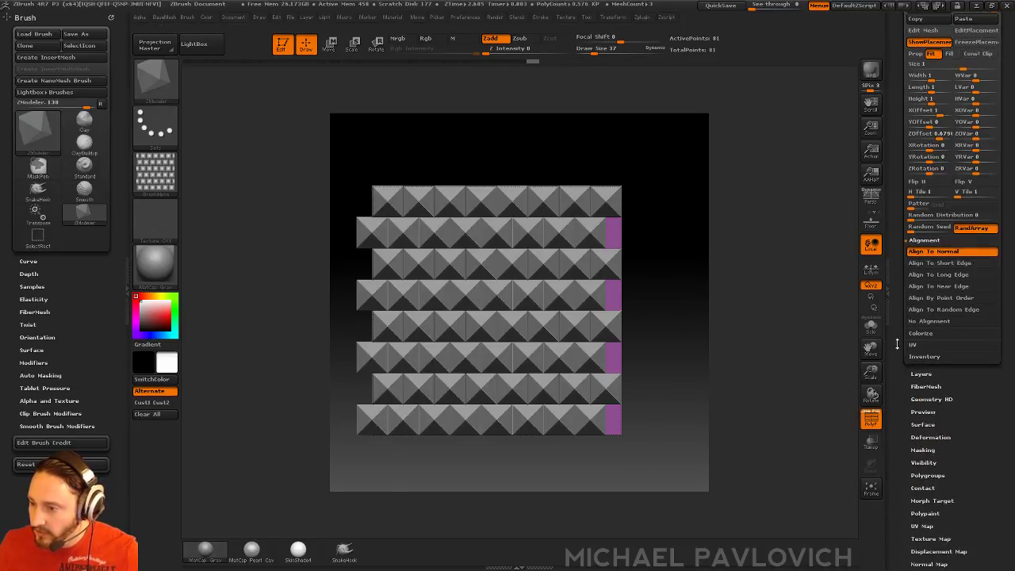
{"action": "left_click", "coordinate": [929, 368]}
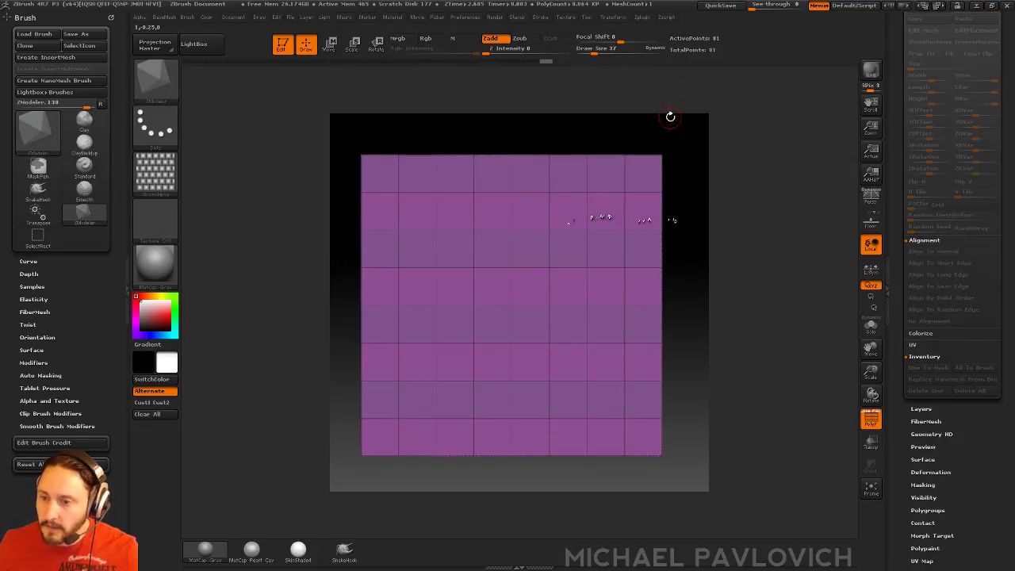
- Create a new window-sized document and redraw the tiling plane in edit mode, snapped to a straight front view
{"action": "left_click", "coordinate": [234, 17]}
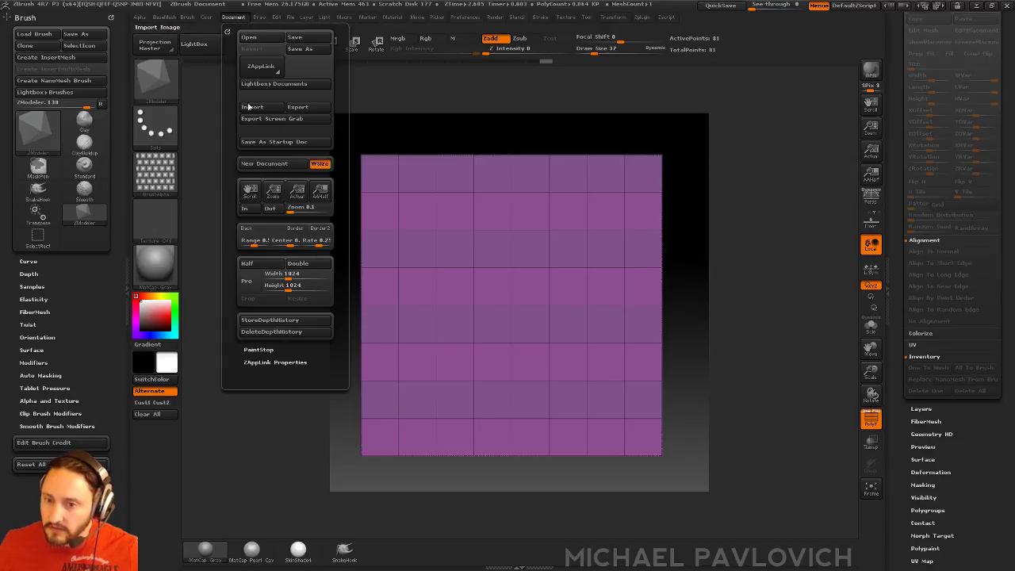
{"action": "left_click", "coordinate": [234, 17]}
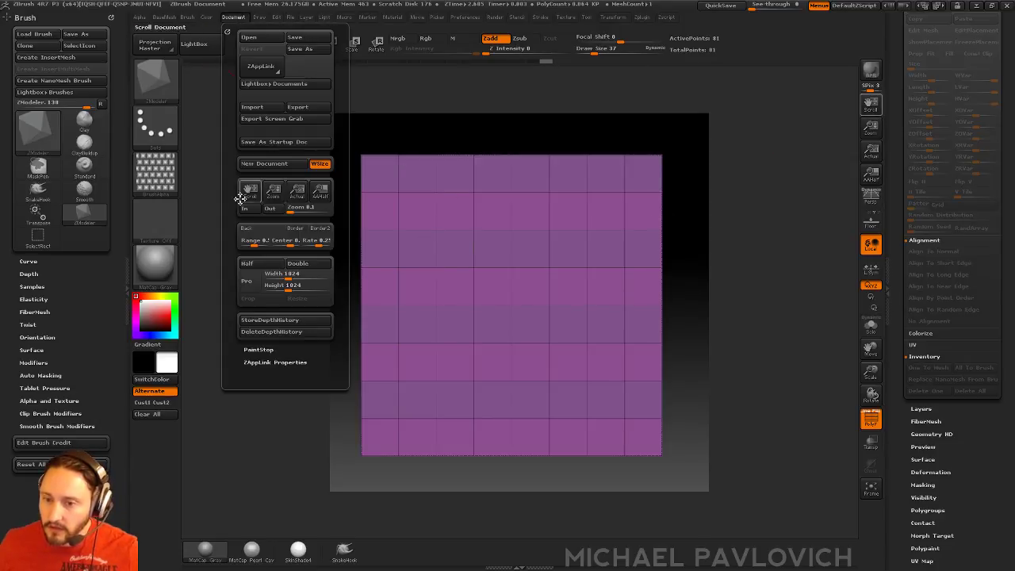
{"action": "left_click", "coordinate": [286, 165]}
{"action": "left_click", "coordinate": [533, 329]}
{"action": "left_click_drag", "start_coordinate": [529, 273], "coordinate": [498, 161]}
{"action": "left_click", "coordinate": [283, 43]}
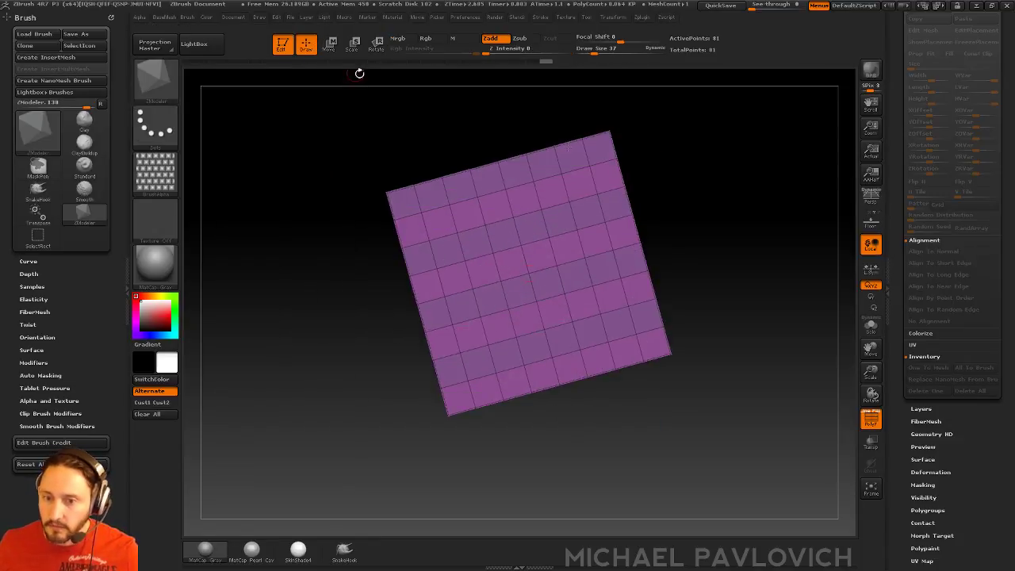
{"action": "left_click_drag", "start_coordinate": [683, 188], "coordinate": [739, 267], "text": "shift"}
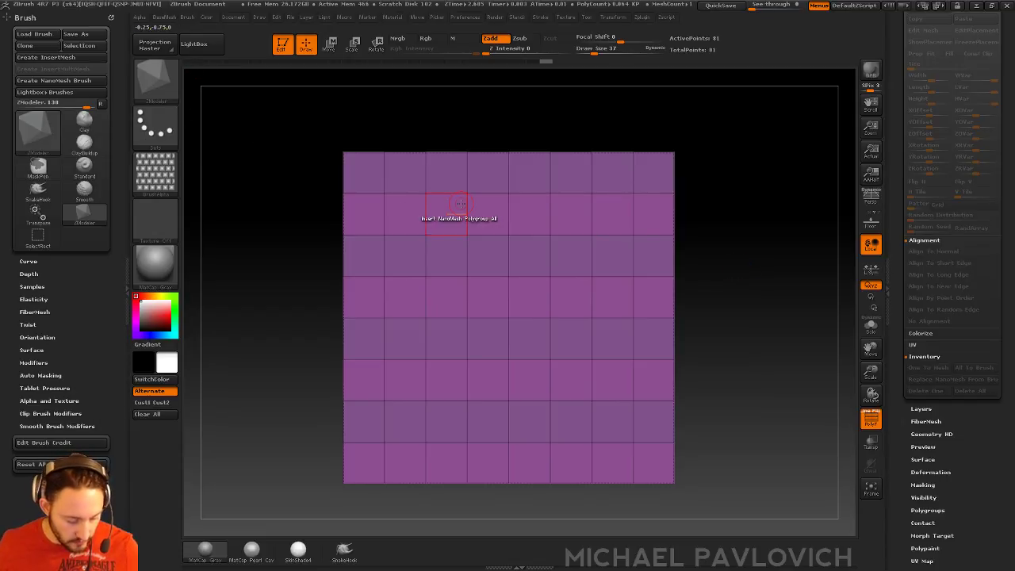
- Insert Cylinder3D as a NanoMesh on all polygons of the plane, at size about 0.35 with Z rotation about -25
{"action": "key", "text": "space"}
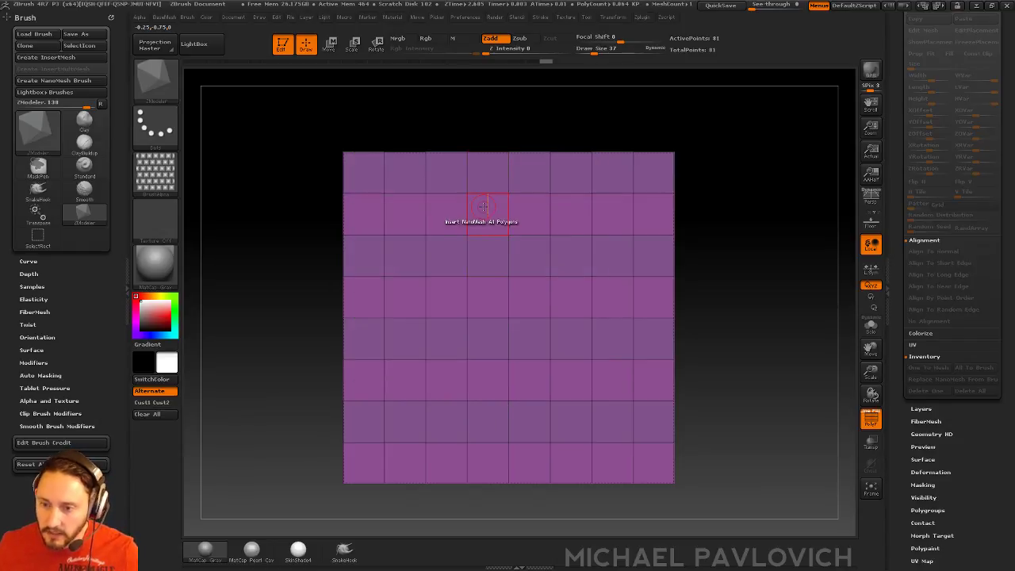
{"action": "left_click", "coordinate": [483, 207]}
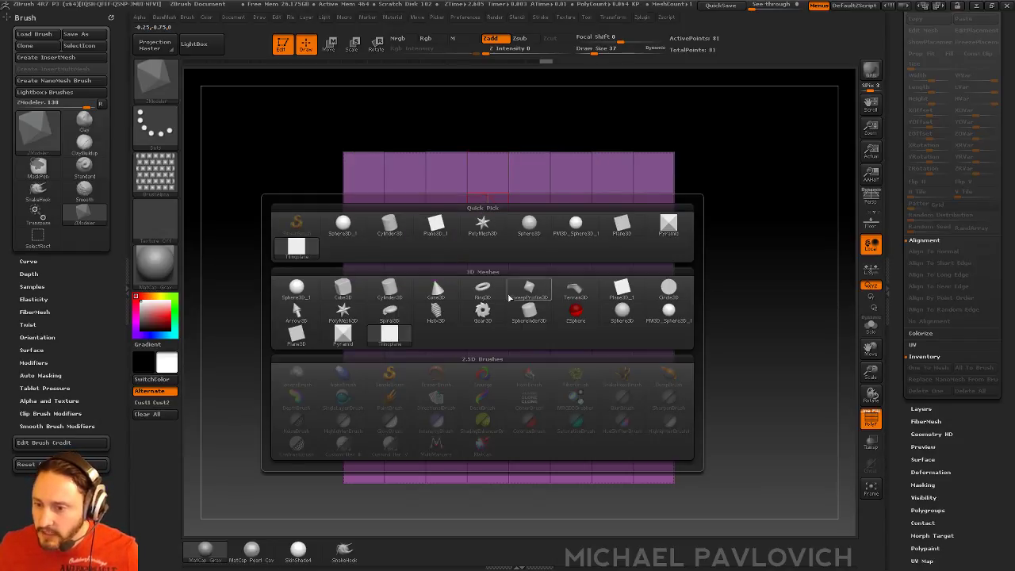
{"action": "mouse_move", "coordinate": [471, 316]}
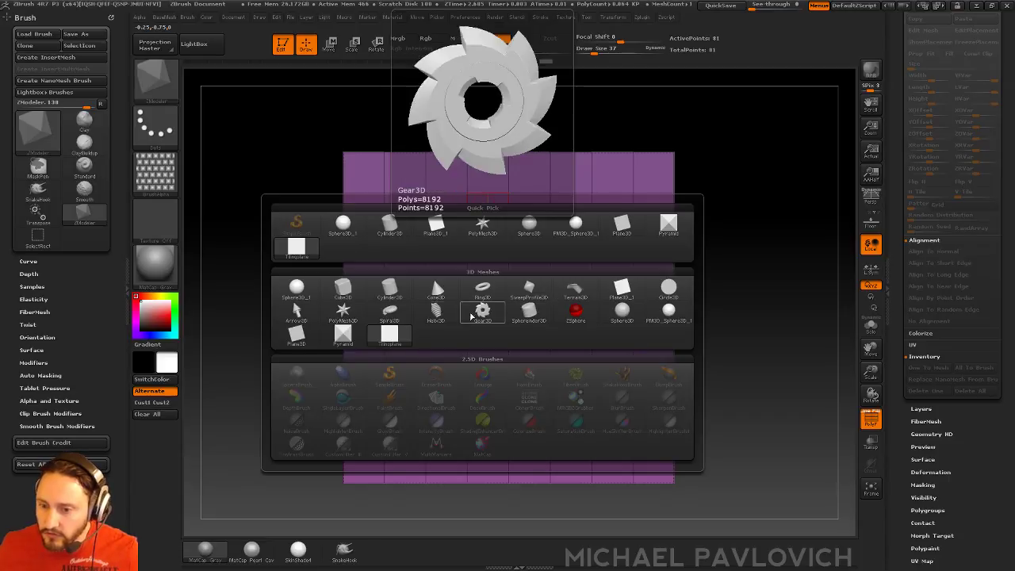
{"action": "left_click", "coordinate": [389, 290]}
{"action": "left_click", "coordinate": [491, 190]}
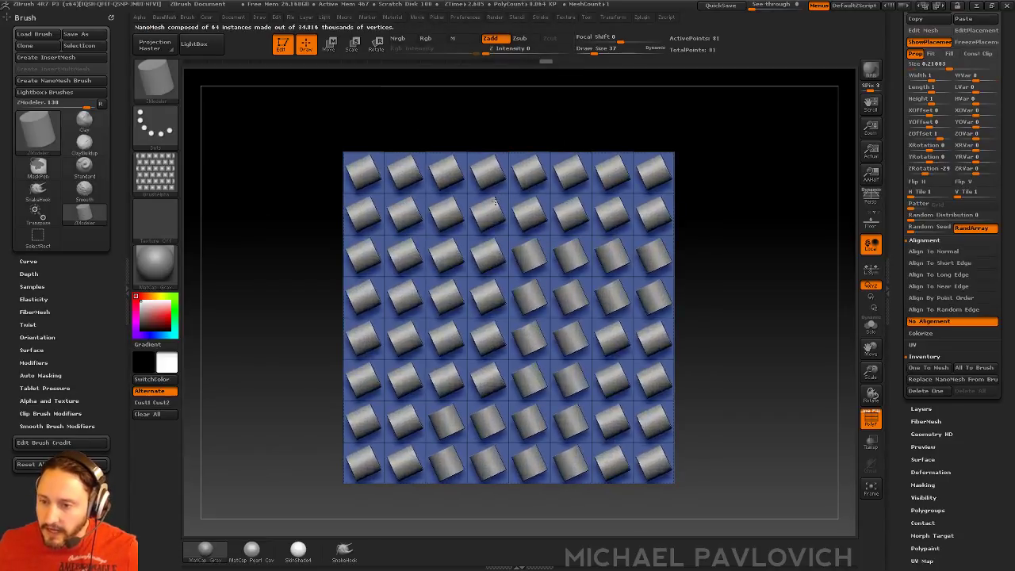
{"action": "left_click_drag", "start_coordinate": [746, 263], "coordinate": [702, 253], "text": "shift"}
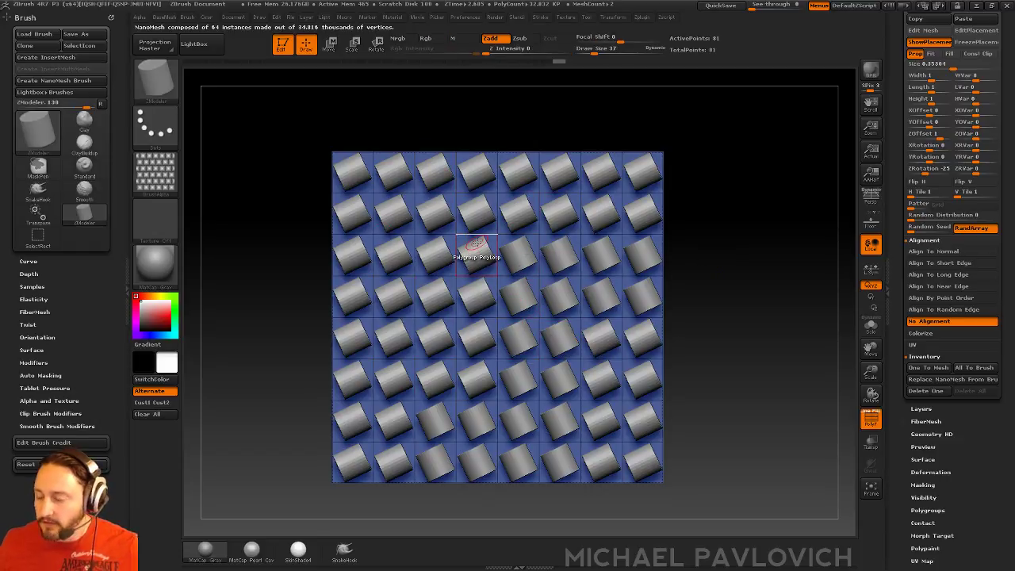
- Keep the cylinder NanoMesh at No Alignment and give the plane's polygons a uniform orientation with Align Edge
{"action": "left_click", "coordinate": [950, 252]}
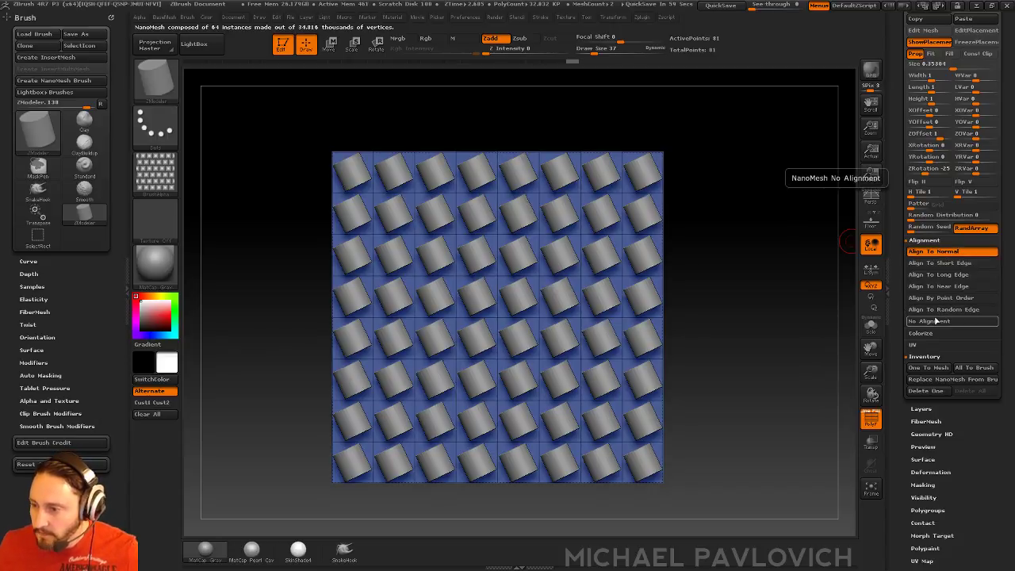
{"action": "left_click", "coordinate": [931, 321]}
{"action": "scroll", "coordinate": [905, 309], "scroll_direction": "up", "scroll_amount": 5}
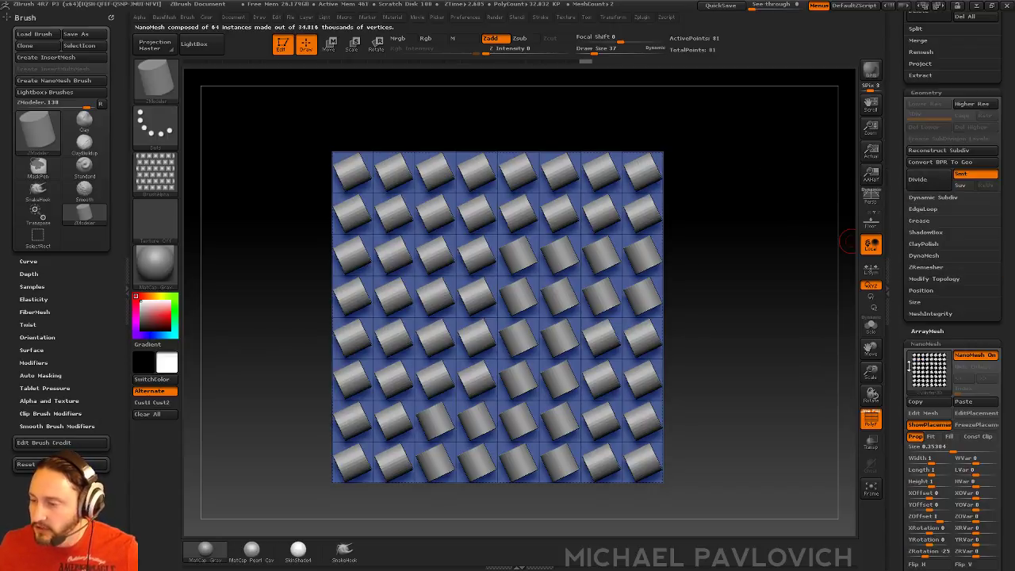
{"action": "scroll", "coordinate": [915, 388], "scroll_direction": "up", "scroll_amount": 2}
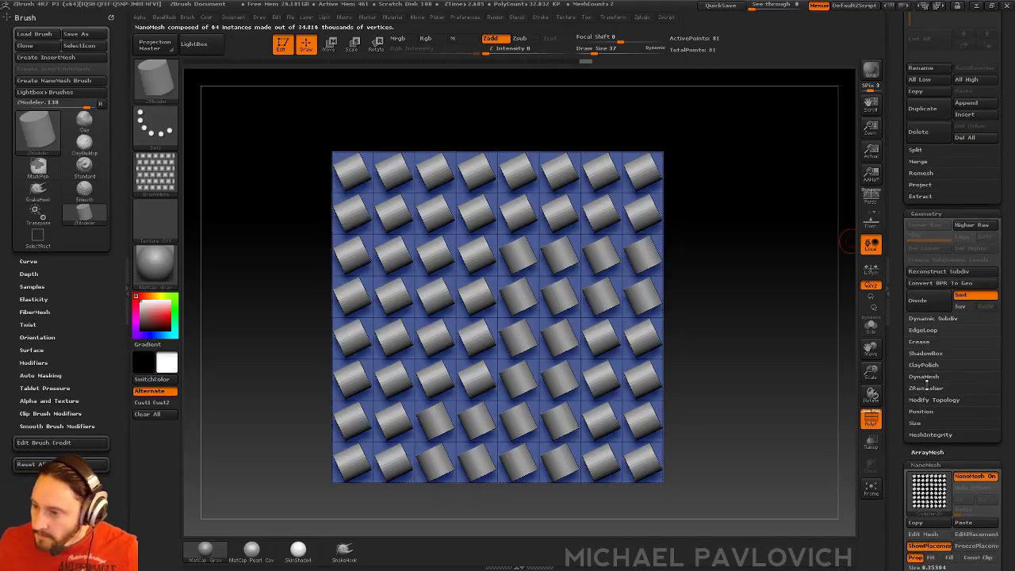
{"action": "left_click_drag", "start_coordinate": [898, 331], "coordinate": [898, 372]}
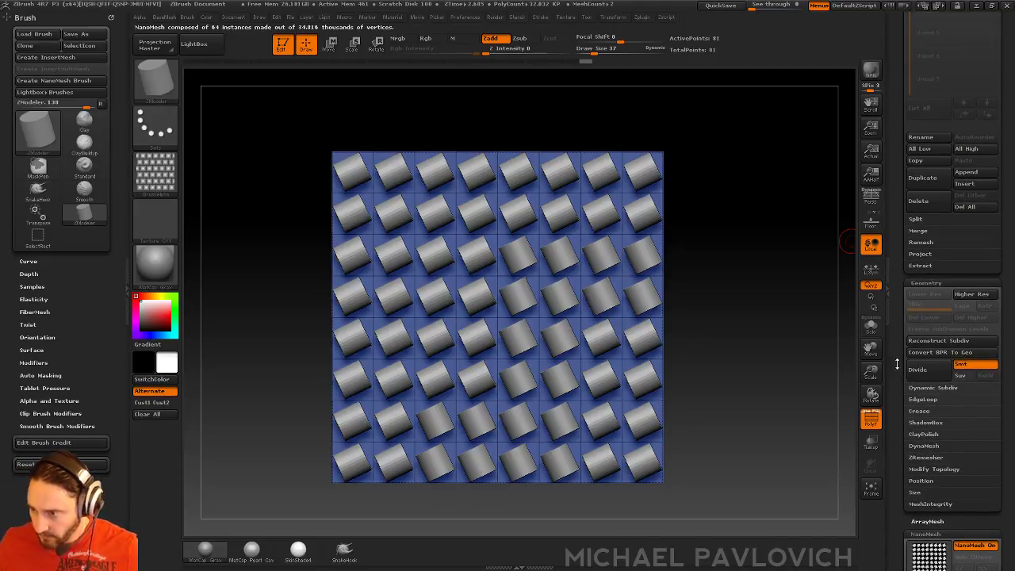
{"action": "mouse_move", "coordinate": [901, 278]}
{"action": "left_mouse_down"}
{"action": "mouse_move", "coordinate": [903, 365]}
{"action": "mouse_move", "coordinate": [902, 265]}
{"action": "left_mouse_up"}
{"action": "key", "text": "shift"}
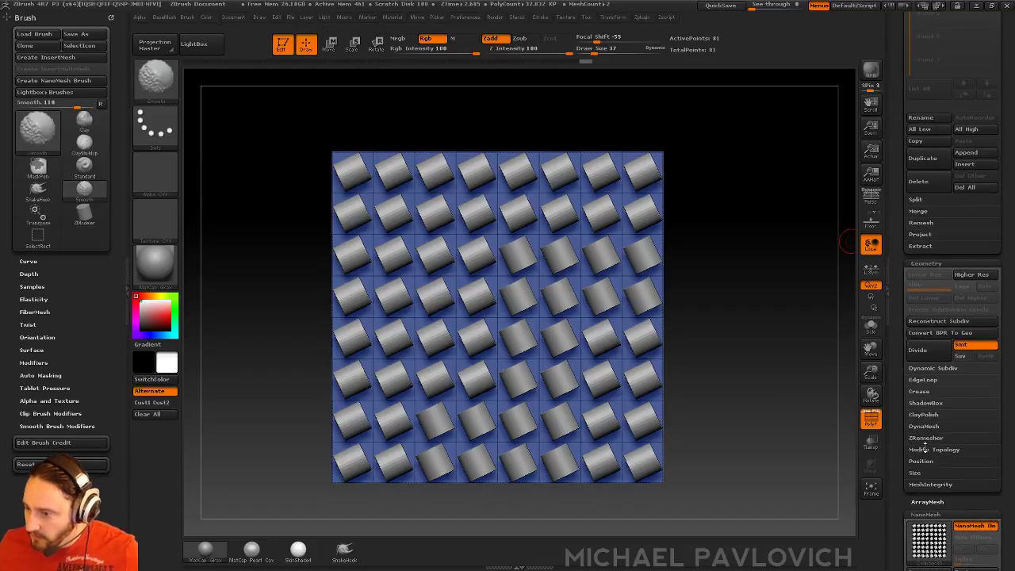
{"action": "left_click", "coordinate": [926, 449]}
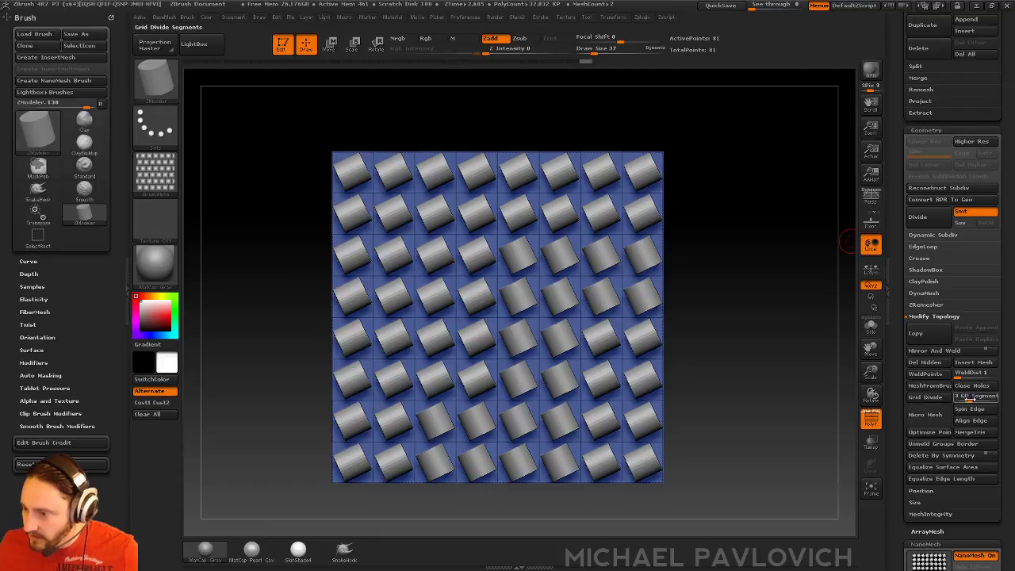
{"action": "left_click", "coordinate": [969, 422]}
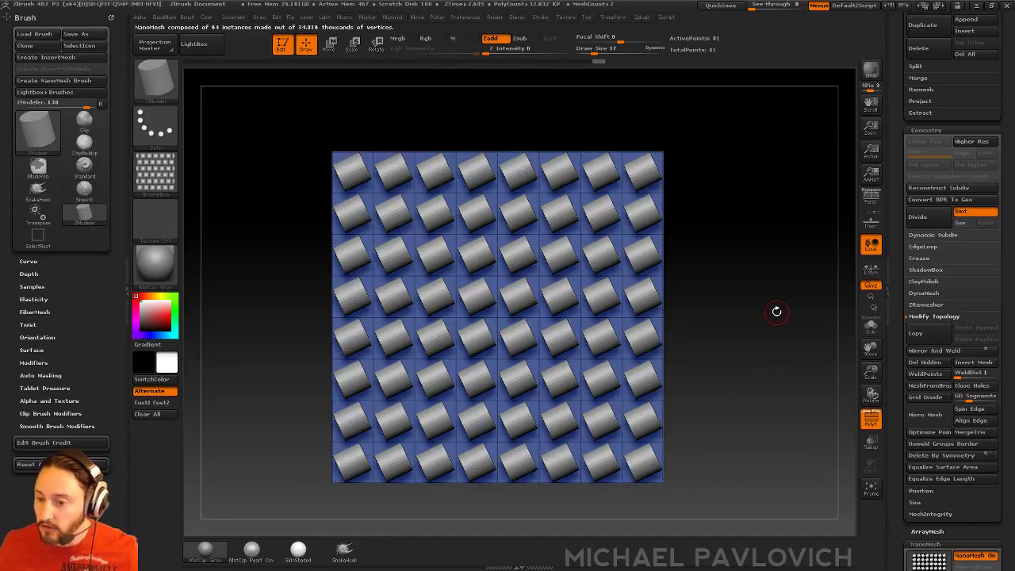
{"action": "scroll", "coordinate": [901, 339], "scroll_direction": "down", "scroll_amount": 1}
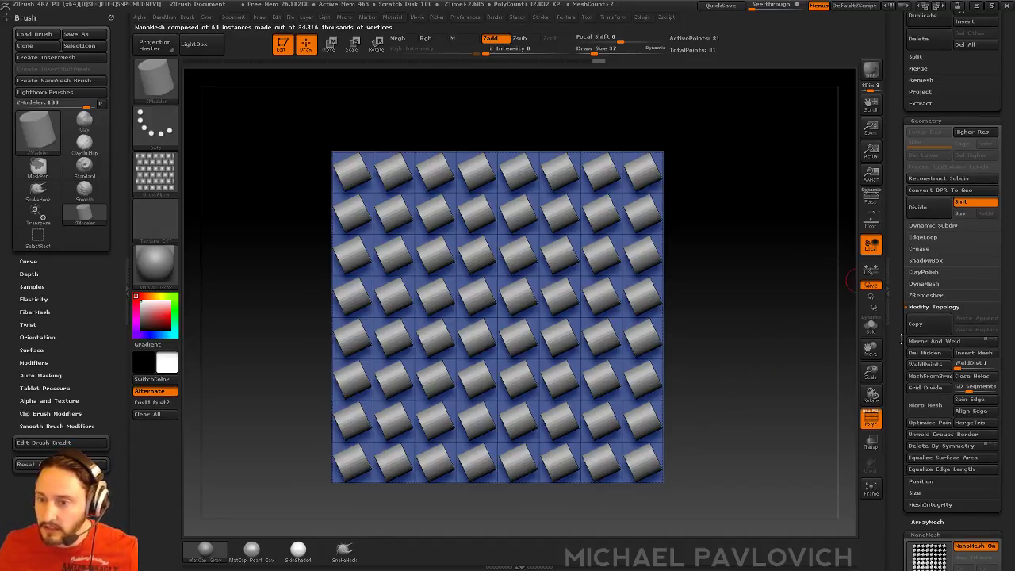
{"action": "scroll", "coordinate": [902, 401], "scroll_direction": "down", "scroll_amount": 10}
{"action": "scroll", "coordinate": [895, 292], "scroll_direction": "down", "scroll_amount": 3}
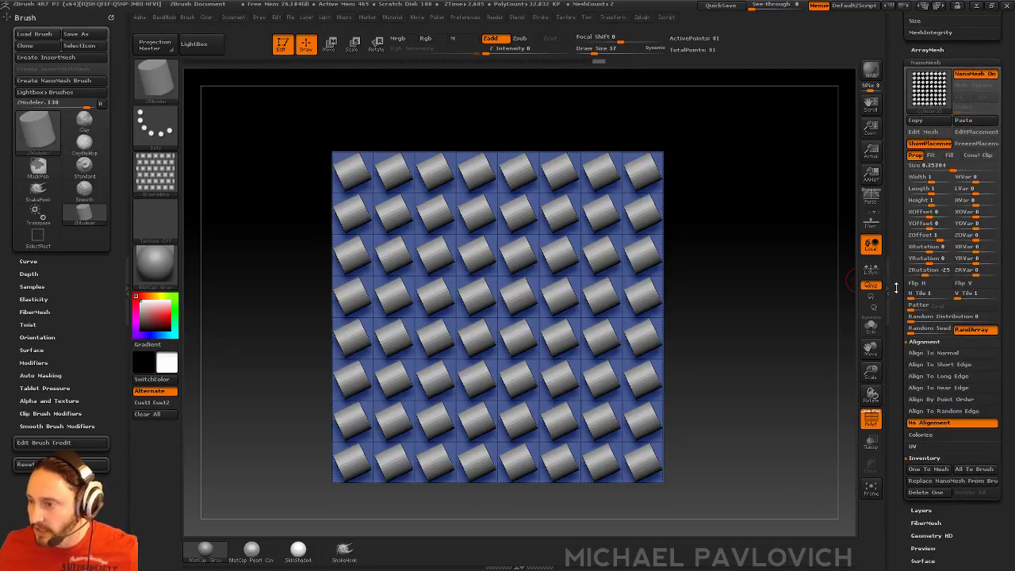
{"action": "scroll", "coordinate": [951, 269], "scroll_direction": "down", "scroll_amount": 8}
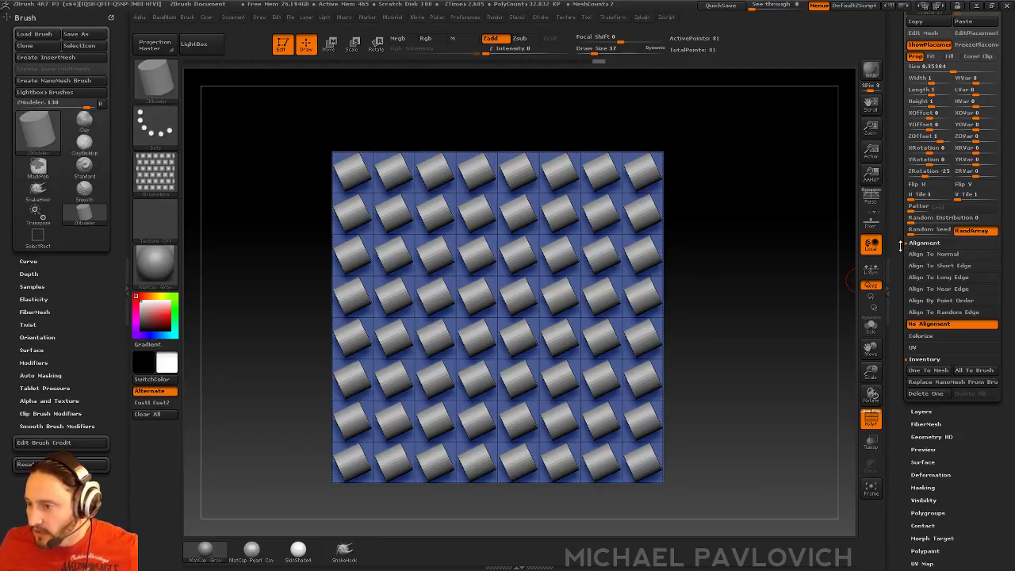
{"action": "left_click_drag", "start_coordinate": [897, 241], "coordinate": [895, 412]}
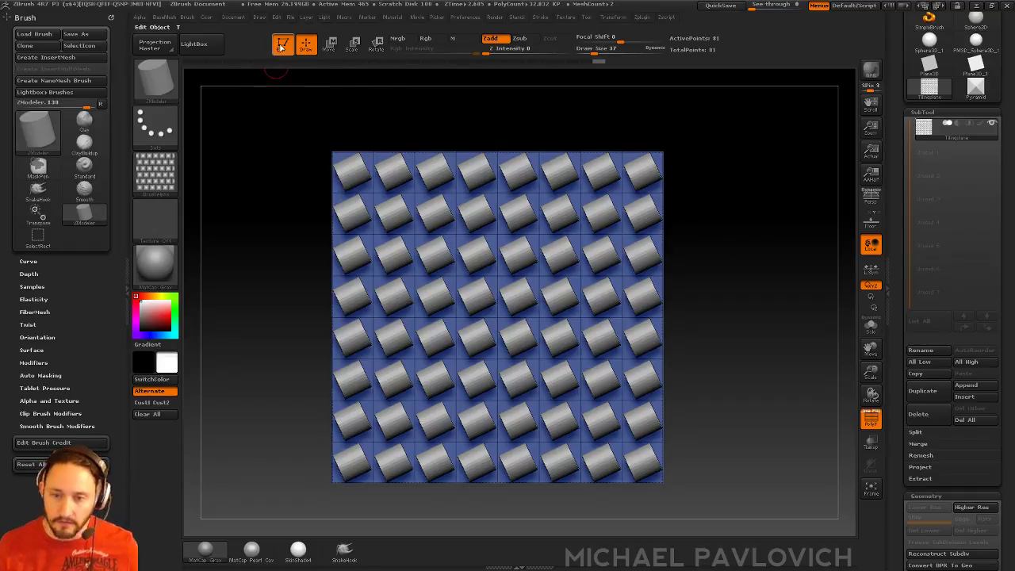
- Leave edit mode, clear the cylinder-covered plane from the canvas, and switch to the SimpleBrush tool
{"action": "left_click", "coordinate": [281, 45]}
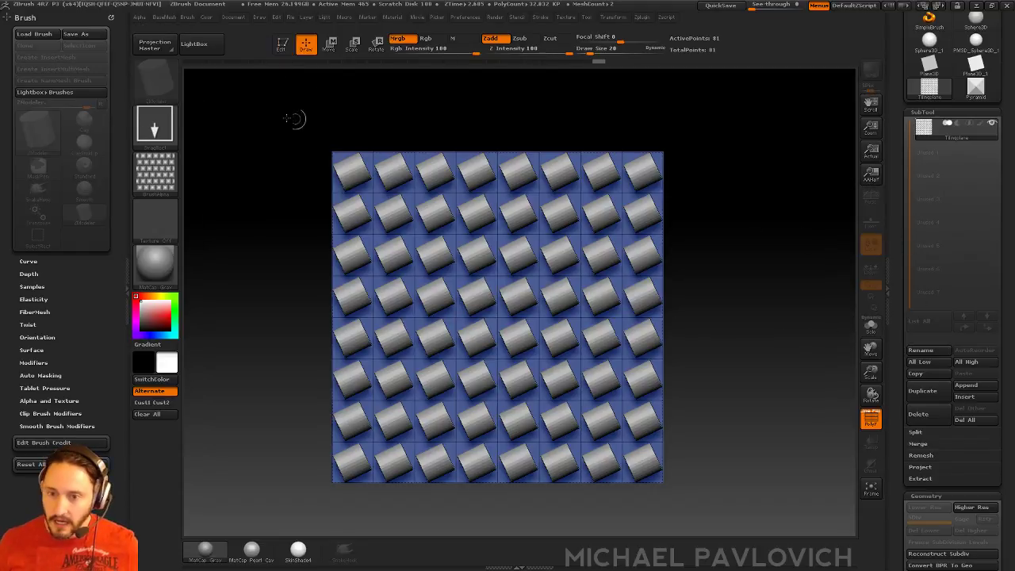
{"action": "key", "text": "ctrl+n"}
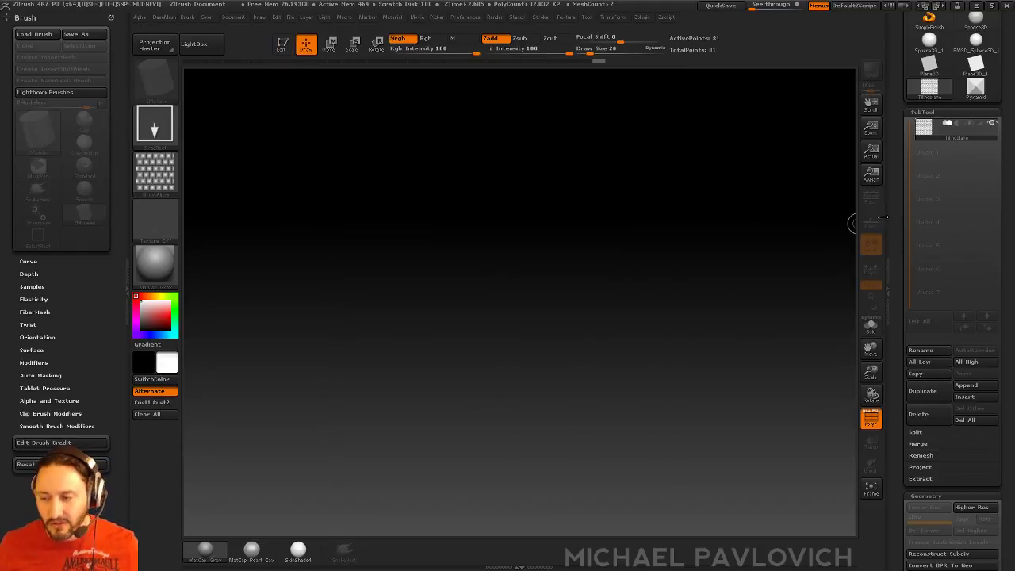
{"action": "left_click_drag", "start_coordinate": [898, 197], "coordinate": [897, 353]}
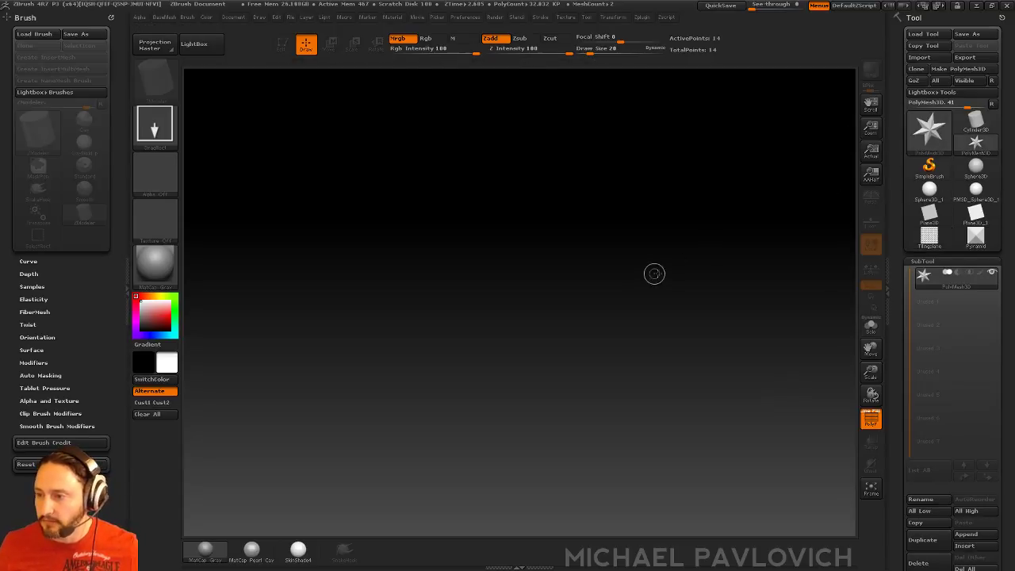
{"action": "left_click", "coordinate": [928, 164]}
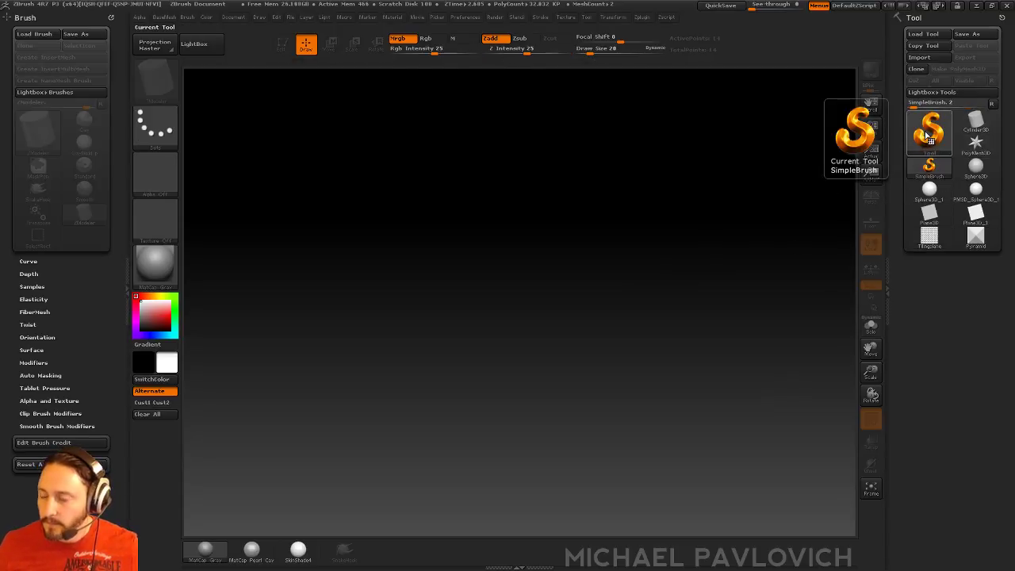
- Draw a Cube3D on the canvas, enter edit mode and convert it to a PolyMesh3D
{"action": "left_click", "coordinate": [929, 136]}
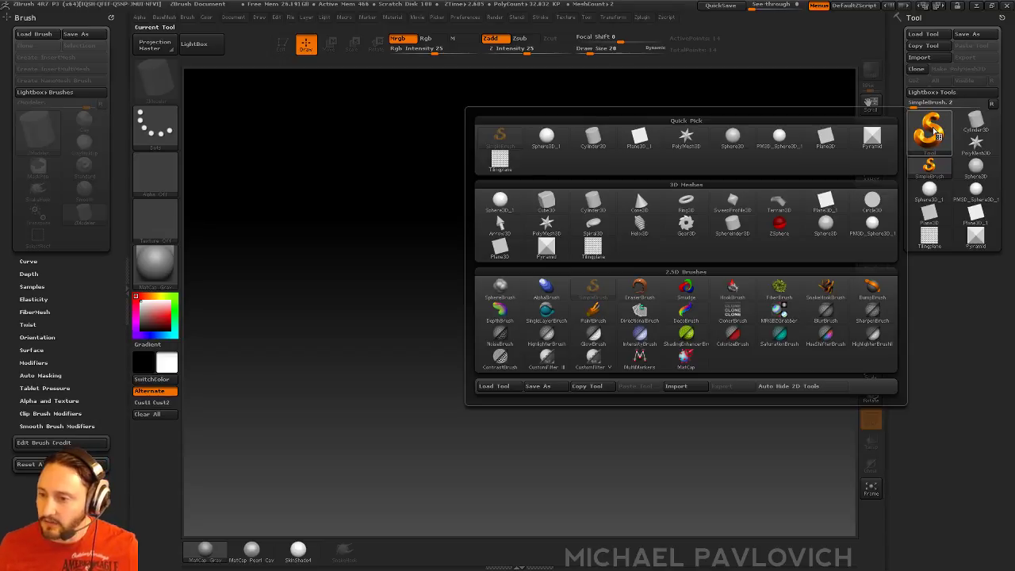
{"action": "left_click", "coordinate": [929, 139]}
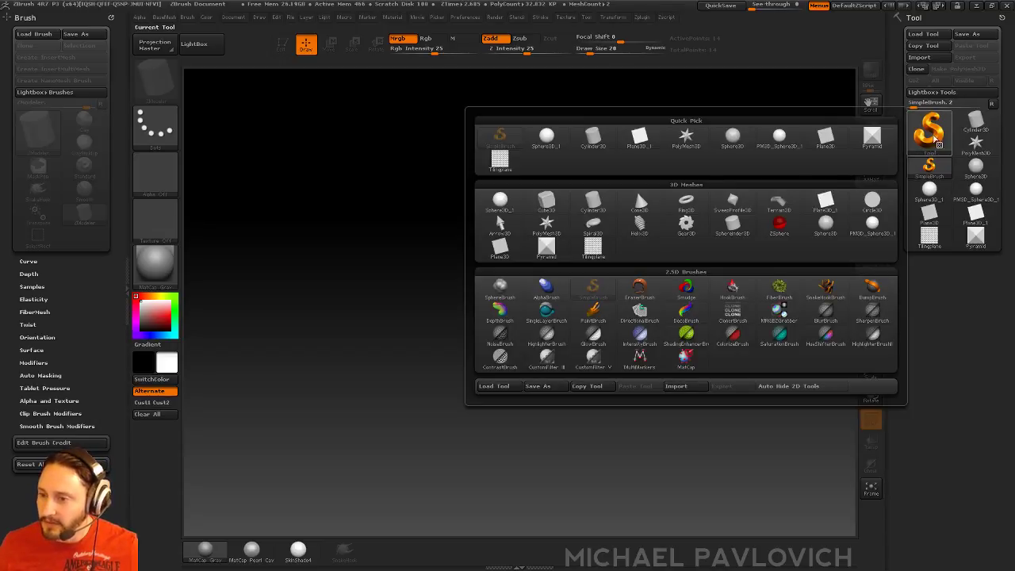
{"action": "left_click", "coordinate": [547, 203]}
{"action": "left_click_drag", "start_coordinate": [437, 296], "coordinate": [444, 353]}
{"action": "left_click", "coordinate": [283, 45]}
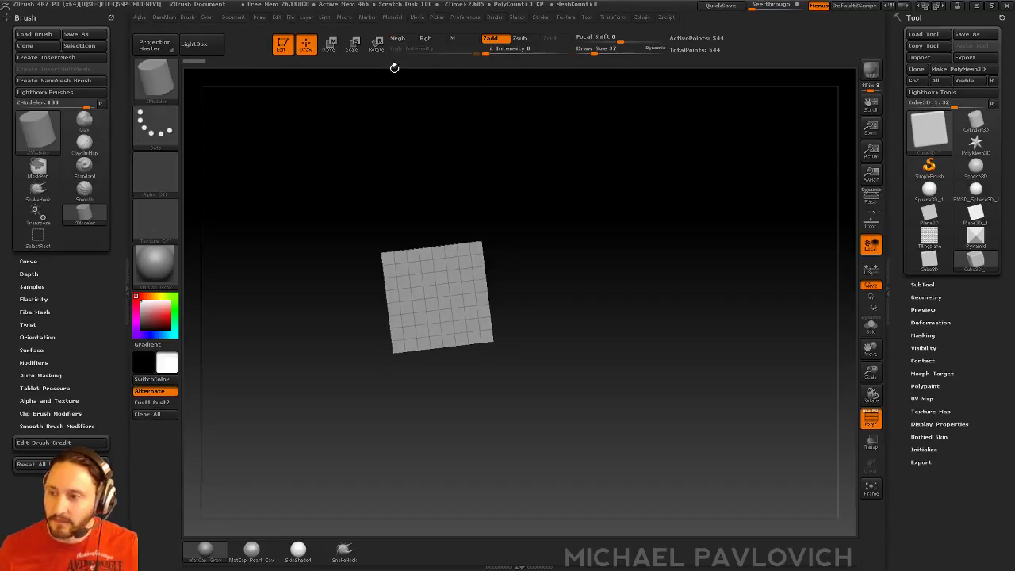
{"action": "left_click", "coordinate": [963, 72]}
- Stretch the cube horizontally into a rectangular block, roughly twice as wide as it is tall, with a Transpose line
{"action": "left_click_drag", "start_coordinate": [717, 239], "coordinate": [700, 251], "text": "shift"}
{"action": "key", "text": "w"}
{"action": "mouse_move", "coordinate": [437, 286]}
{"action": "left_mouse_down", "text": "shift"}
{"action": "mouse_move", "coordinate": [668, 304]}
{"action": "mouse_move", "coordinate": [733, 287]}
{"action": "left_mouse_up", "text": "shift"}
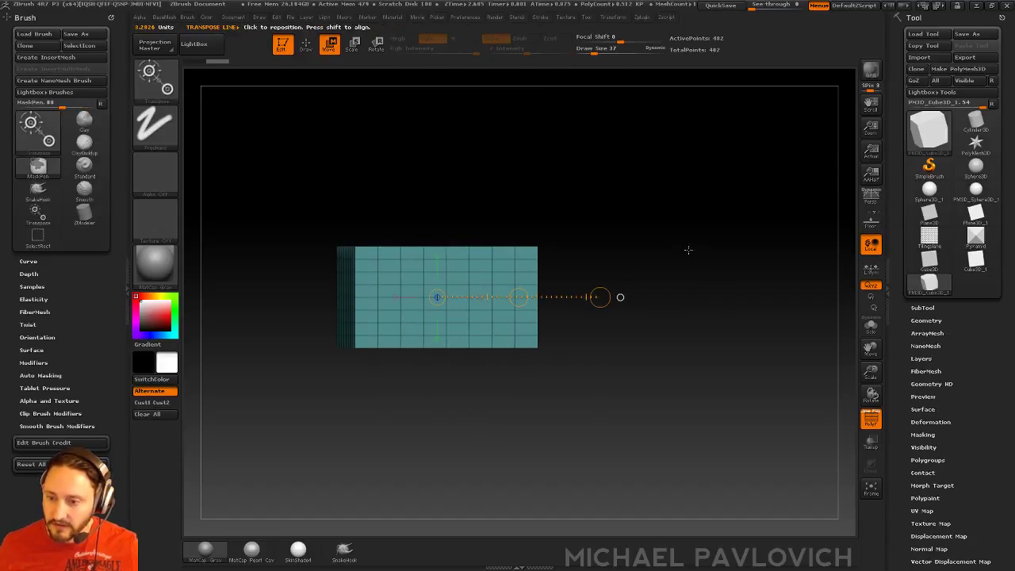
{"action": "key", "text": "ctrl+z"}
{"action": "left_click_drag", "start_coordinate": [659, 248], "coordinate": [668, 273]}
{"action": "left_click_drag", "start_coordinate": [437, 284], "coordinate": [856, 284], "text": "shift"}
{"action": "key", "text": "q"}
{"action": "left_click_drag", "start_coordinate": [700, 208], "coordinate": [699, 235]}
- Raise the DynaMesh resolution and convert the stretched block to a dense DynaMesh
{"action": "key", "text": "3"}
{"action": "left_click", "coordinate": [738, 157]}
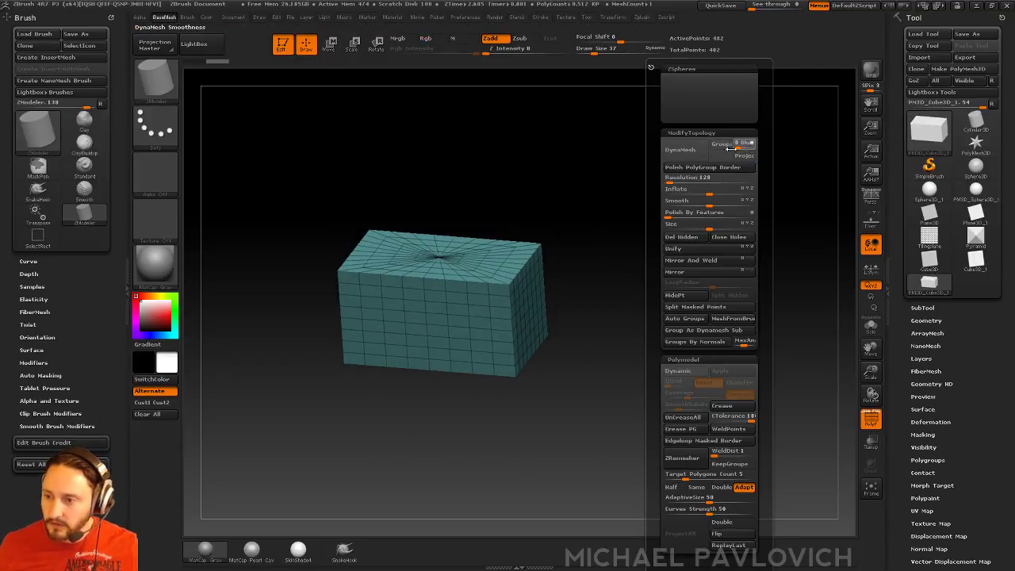
{"action": "left_click_drag", "start_coordinate": [670, 181], "coordinate": [615, 235]}
{"action": "left_click", "coordinate": [679, 155]}
- Trim part of the block's upper front edge using the TrimDynamic brush at draw size 203
{"action": "key", "text": "b"}
{"action": "key", "text": "t"}
{"action": "key", "text": "d"}
{"action": "key", "text": "s"}
{"action": "left_click", "coordinate": [448, 295]}
{"action": "left_click_drag", "start_coordinate": [409, 265], "coordinate": [441, 267]}
- Turn on Align Cursor To Surface in the editing preferences and hide the block's polyframe wireframe
{"action": "left_click", "coordinate": [470, 18]}
{"action": "left_click", "coordinate": [479, 271]}
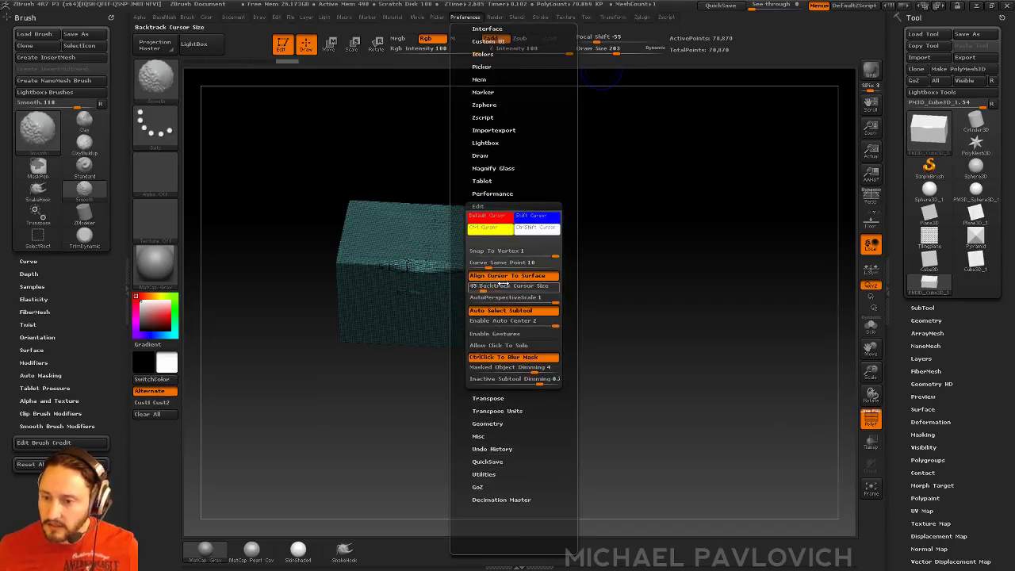
{"action": "left_click_drag", "start_coordinate": [661, 256], "coordinate": [472, 238]}
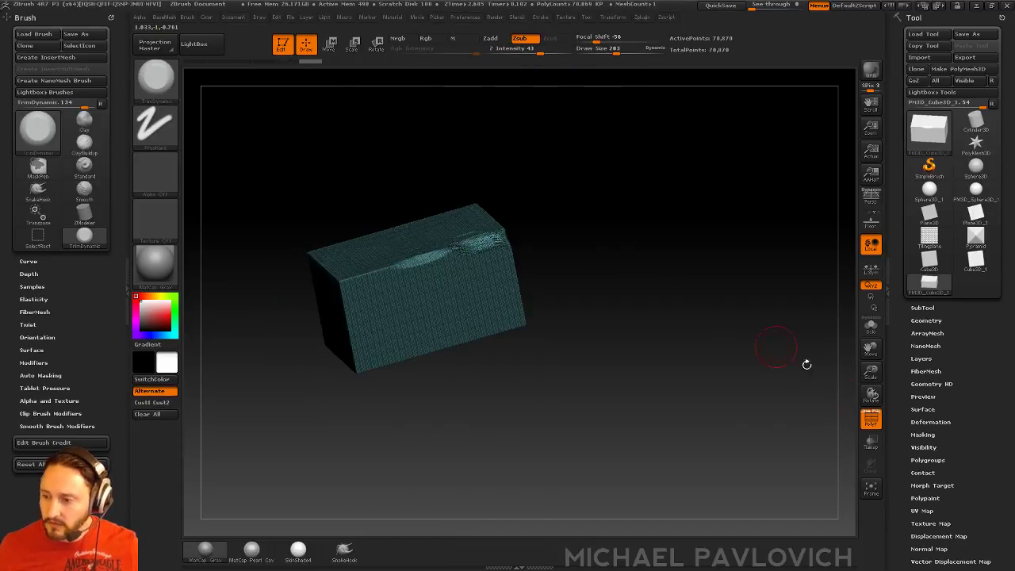
{"action": "left_click", "coordinate": [870, 419]}
{"action": "left_click_drag", "start_coordinate": [709, 294], "coordinate": [590, 271]}
- Load the MalletFast brush from the Mallet folder of the LightBox brush library
{"action": "key", "text": "comma"}
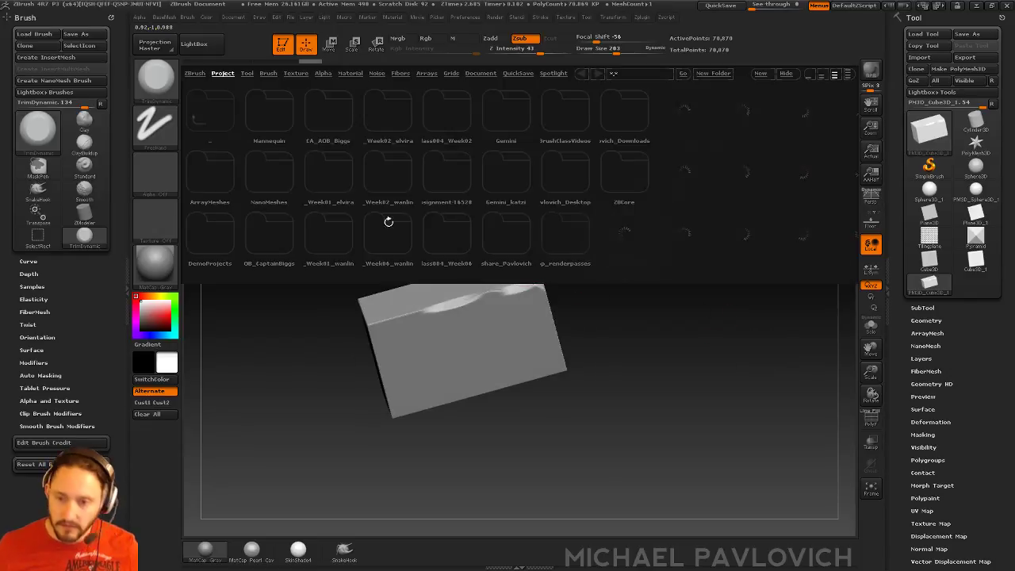
{"action": "left_click", "coordinate": [845, 71]}
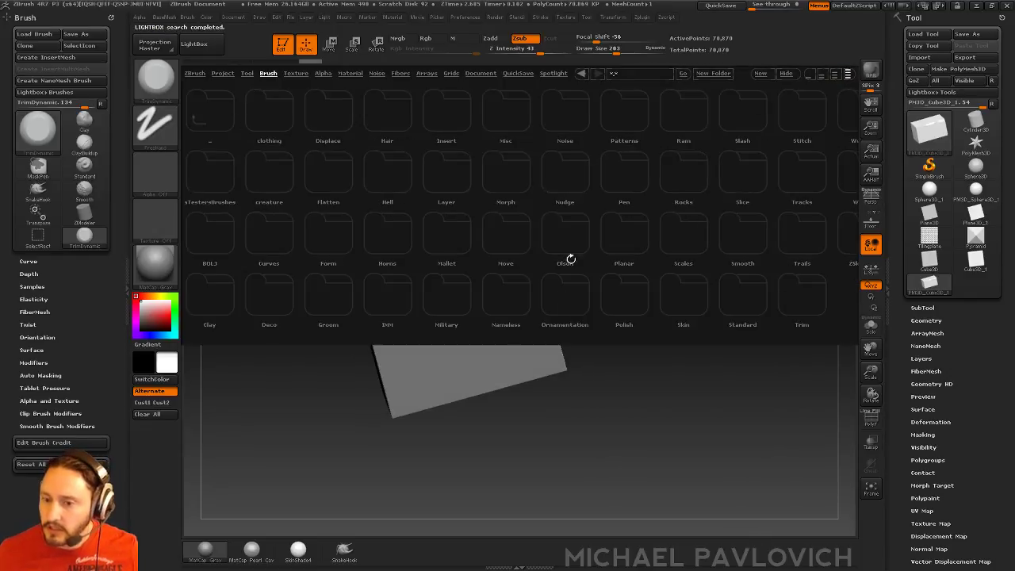
{"action": "left_click", "coordinate": [448, 236]}
{"action": "double_click", "coordinate": [210, 233]}
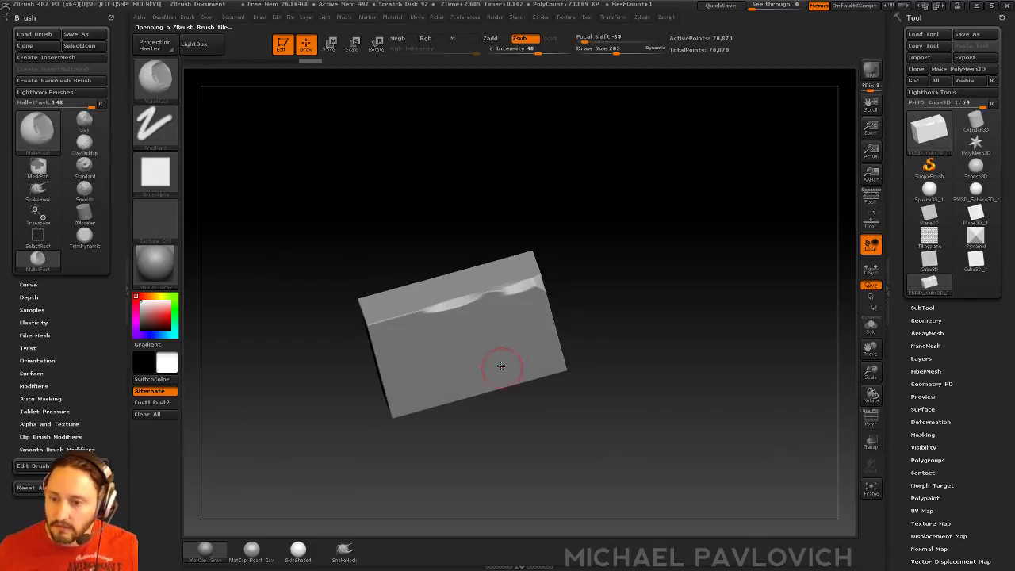
- Hammer dents into the block's faces and edges with the MalletFast brush, and remesh it with DynaMesh
{"action": "left_click", "coordinate": [429, 332]}
{"action": "left_click", "coordinate": [500, 353]}
{"action": "mouse_move", "coordinate": [426, 311]}
{"action": "left_mouse_down"}
{"action": "mouse_move", "coordinate": [391, 316]}
{"action": "mouse_move", "coordinate": [545, 277]}
{"action": "left_mouse_up"}
{"action": "mouse_move", "coordinate": [595, 269]}
{"action": "left_mouse_down"}
{"action": "mouse_move", "coordinate": [600, 222]}
{"action": "mouse_move", "coordinate": [572, 247]}
{"action": "left_mouse_up"}
{"action": "left_click_drag", "start_coordinate": [519, 283], "coordinate": [517, 312]}
{"action": "mouse_move", "coordinate": [589, 349]}
{"action": "left_mouse_down"}
{"action": "mouse_move", "coordinate": [583, 277]}
{"action": "mouse_move", "coordinate": [498, 339]}
{"action": "left_mouse_up"}
{"action": "left_click_drag", "start_coordinate": [593, 275], "coordinate": [651, 238]}
{"action": "left_click_drag", "start_coordinate": [652, 217], "coordinate": [658, 249], "text": "ctrl"}
- Chip more damage along the block's remaining sides, remesh it again and snap it to a straight upright view
{"action": "mouse_move", "coordinate": [539, 327]}
{"action": "left_mouse_down"}
{"action": "mouse_move", "coordinate": [466, 370]}
{"action": "mouse_move", "coordinate": [355, 364]}
{"action": "left_mouse_up"}
{"action": "left_click_drag", "start_coordinate": [444, 238], "coordinate": [578, 266]}
{"action": "left_click_drag", "start_coordinate": [319, 367], "coordinate": [413, 287]}
{"action": "left_click_drag", "start_coordinate": [515, 225], "coordinate": [548, 168]}
{"action": "left_click_drag", "start_coordinate": [407, 317], "coordinate": [431, 277]}
{"action": "left_click_drag", "start_coordinate": [575, 262], "coordinate": [634, 208], "text": "shift"}
{"action": "left_click_drag", "start_coordinate": [641, 188], "coordinate": [678, 308], "text": "ctrl"}
{"action": "left_click_drag", "start_coordinate": [331, 388], "coordinate": [382, 326], "text": "shift"}
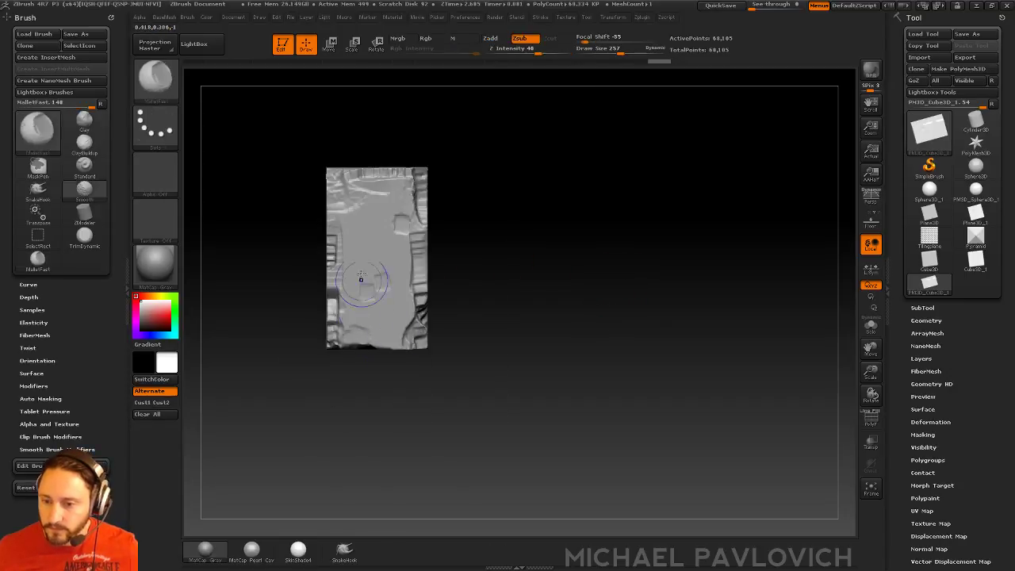
- Turn the chipped block to a straight horizontal front view and select the Standard brush
{"action": "mouse_move", "coordinate": [336, 295]}
{"action": "left_mouse_down", "text": "shift"}
{"action": "mouse_move", "coordinate": [420, 259]}
{"action": "mouse_move", "coordinate": [420, 337]}
{"action": "left_mouse_up", "text": "shift"}
{"action": "mouse_move", "coordinate": [520, 237]}
{"action": "left_mouse_down"}
{"action": "mouse_move", "coordinate": [568, 181]}
{"action": "mouse_move", "coordinate": [691, 312]}
{"action": "left_mouse_up"}
{"action": "key", "text": "b"}
{"action": "key", "text": "s"}
{"action": "key", "text": "t"}
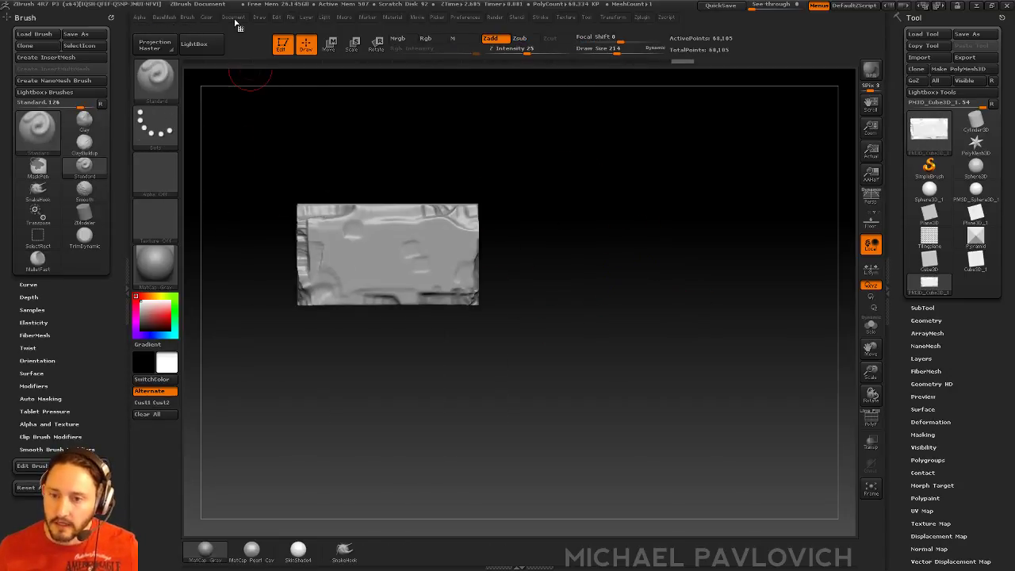
- Resize the document proportionally to a height of 1024
{"action": "left_click", "coordinate": [234, 17]}
{"action": "left_click", "coordinate": [234, 17]}
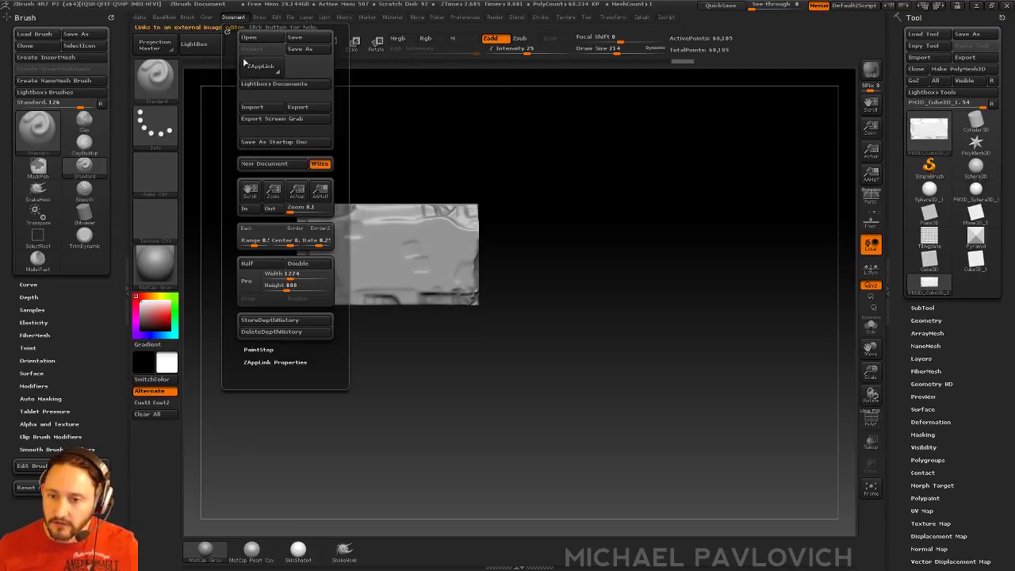
{"action": "left_click", "coordinate": [277, 285]}
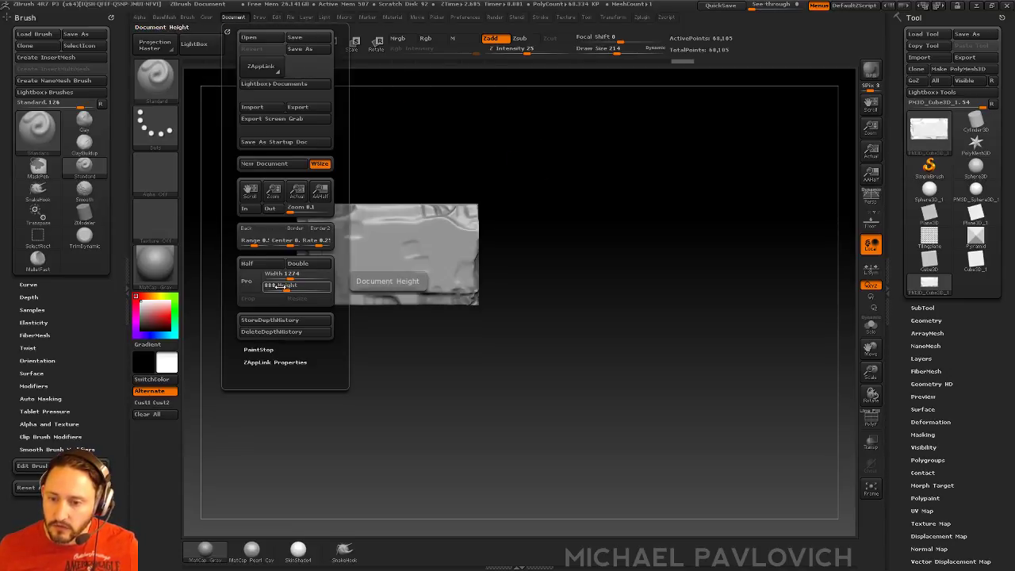
{"action": "left_click", "coordinate": [246, 285]}
{"action": "left_click", "coordinate": [284, 275]}
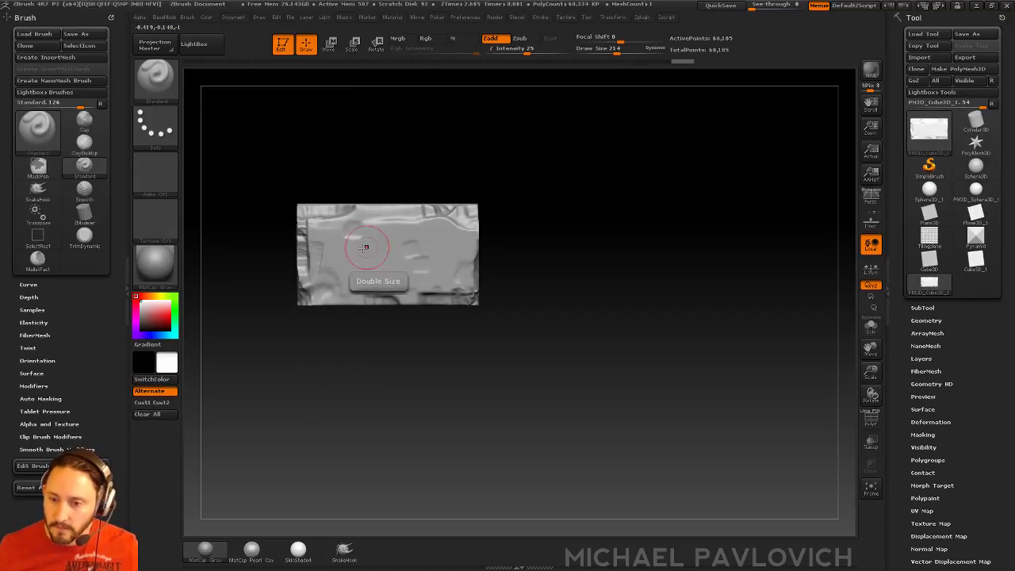
{"action": "left_click", "coordinate": [234, 18]}
{"action": "left_click", "coordinate": [329, 296]}
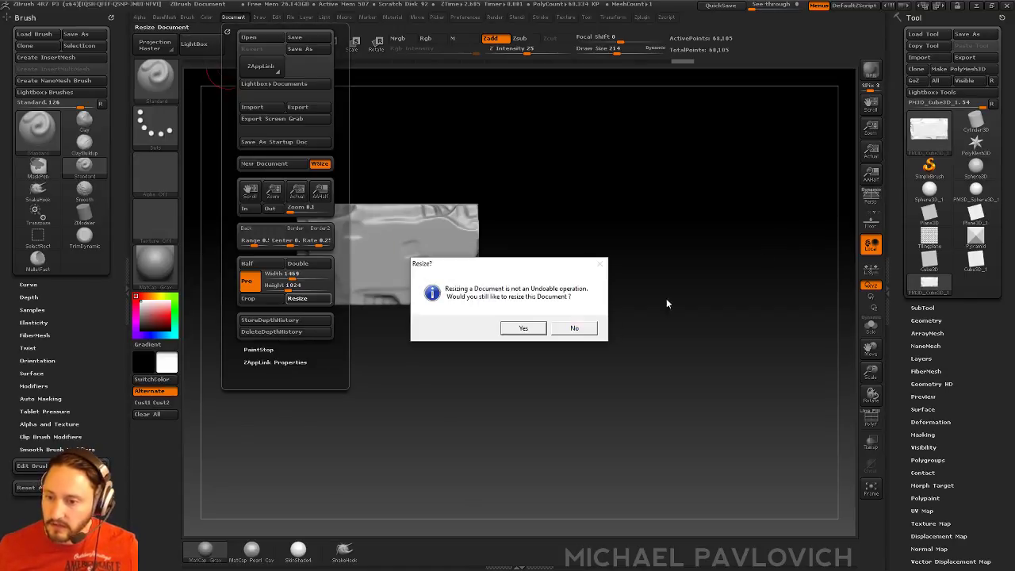
{"action": "left_click", "coordinate": [535, 330]}
- Clear the canvas, unlock the document proportions and resize it to 1024 wide by 1024 high
{"action": "key", "text": "ctrl+n"}
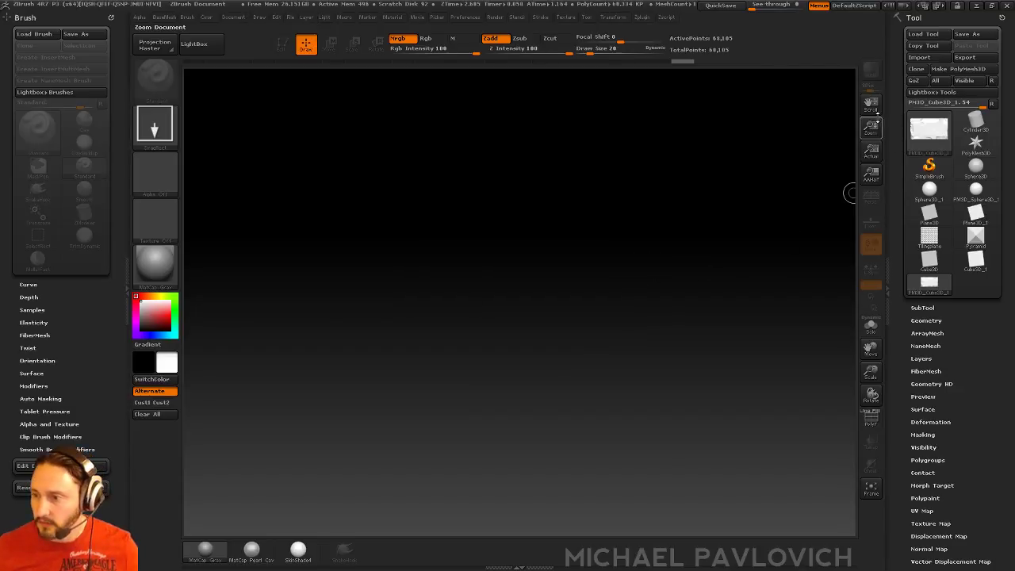
{"action": "left_click_drag", "start_coordinate": [873, 125], "coordinate": [867, 107]}
{"action": "left_click", "coordinate": [234, 17]}
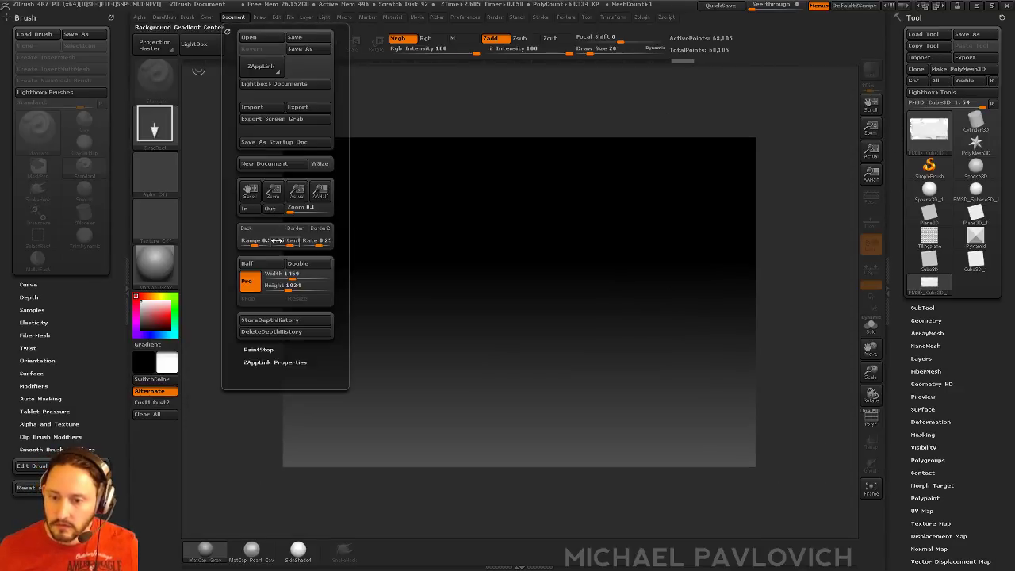
{"action": "left_click", "coordinate": [249, 281]}
{"action": "left_click", "coordinate": [287, 287]}
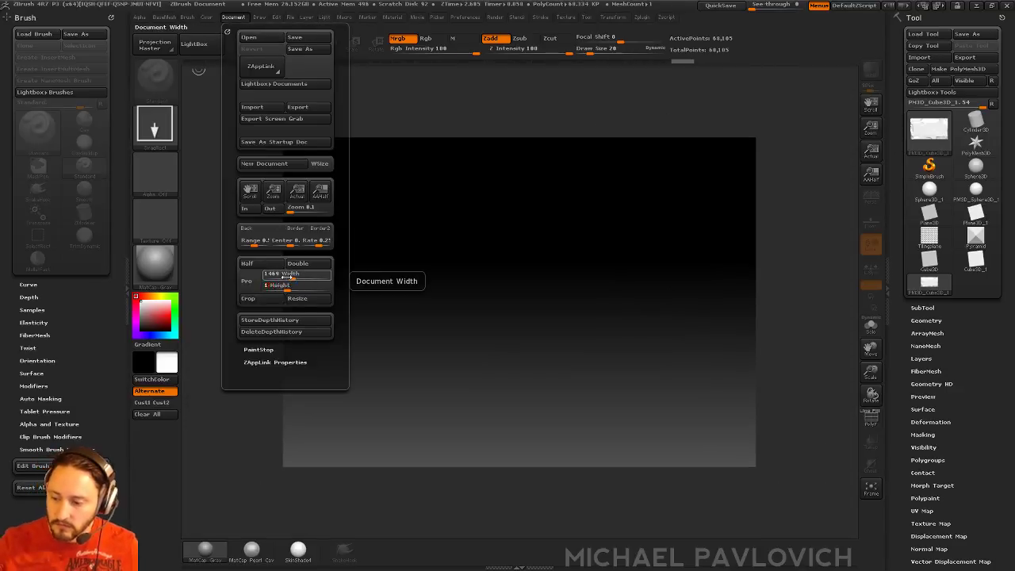
{"action": "left_click", "coordinate": [286, 273]}
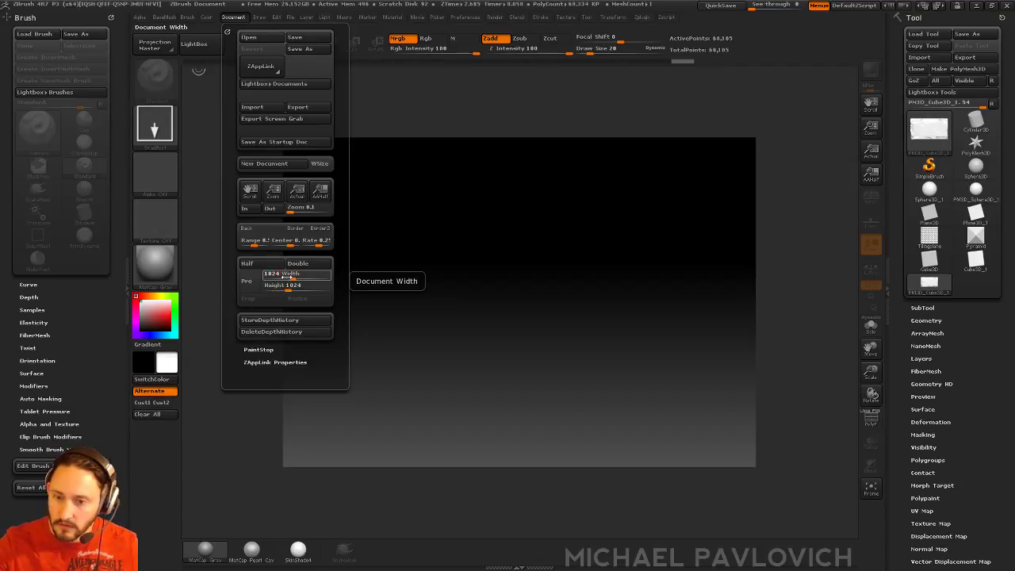
{"action": "type", "text": "1024"}
{"action": "key", "text": "Return"}
{"action": "left_click", "coordinate": [298, 298]}
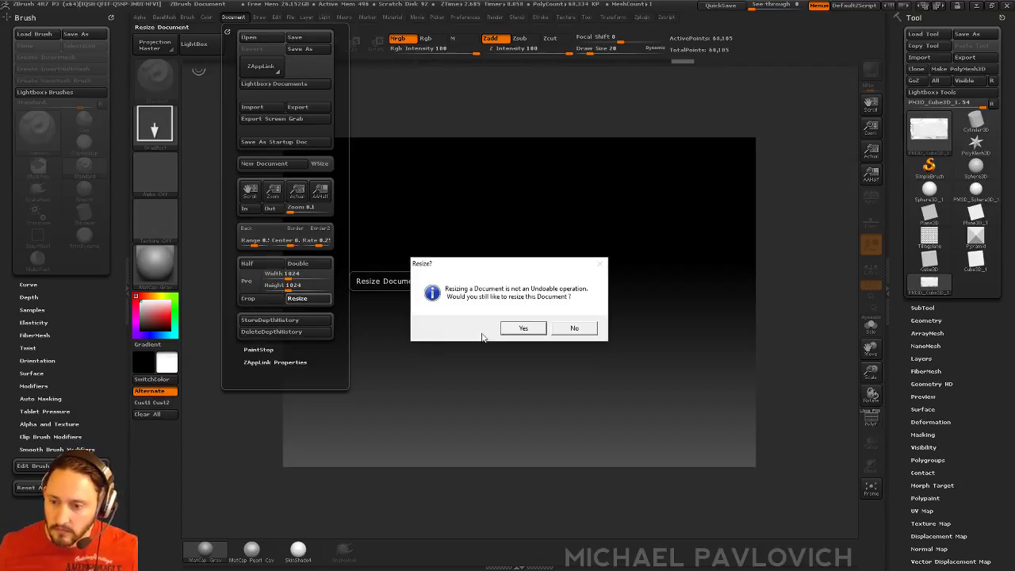
{"action": "left_click", "coordinate": [522, 328]}
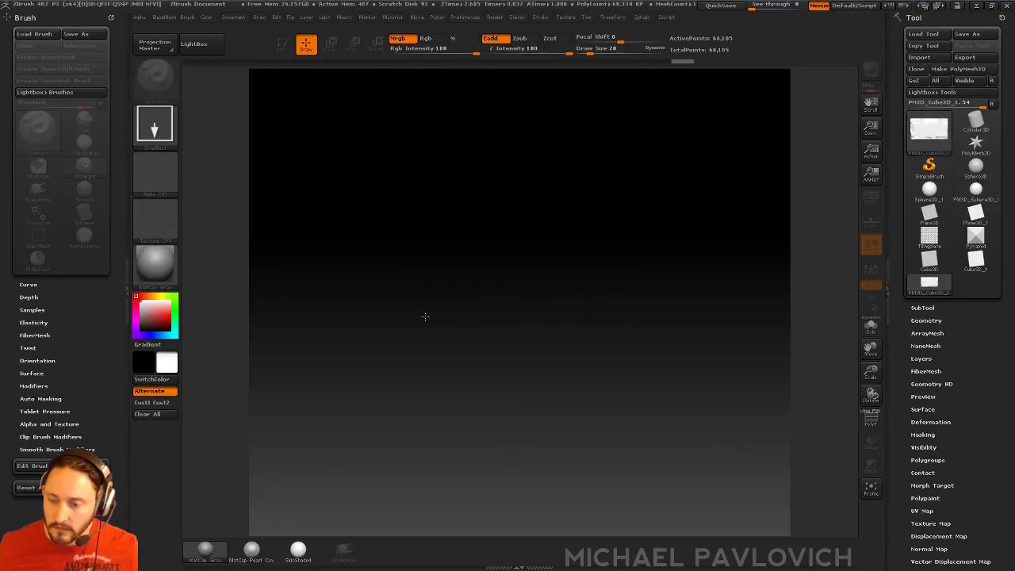
- Draw the chipped block on the square canvas in Edit mode and place it straight near the upper-left corner
{"action": "left_click_drag", "start_coordinate": [865, 127], "coordinate": [582, 256]}
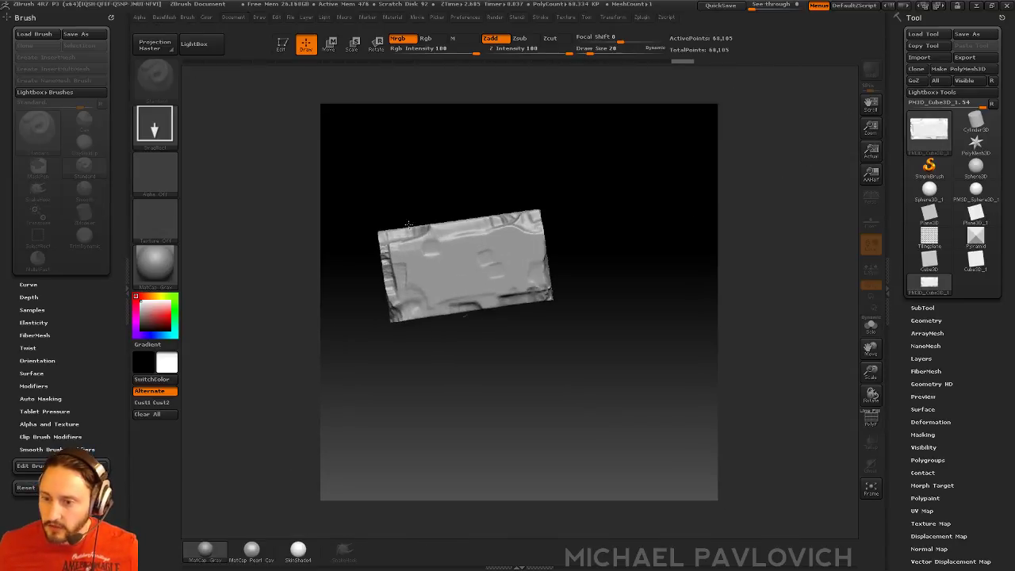
{"action": "left_click", "coordinate": [284, 51]}
{"action": "left_click_drag", "start_coordinate": [570, 219], "coordinate": [594, 230], "text": "shift"}
{"action": "left_click_drag", "start_coordinate": [594, 230], "coordinate": [591, 207], "text": "alt"}
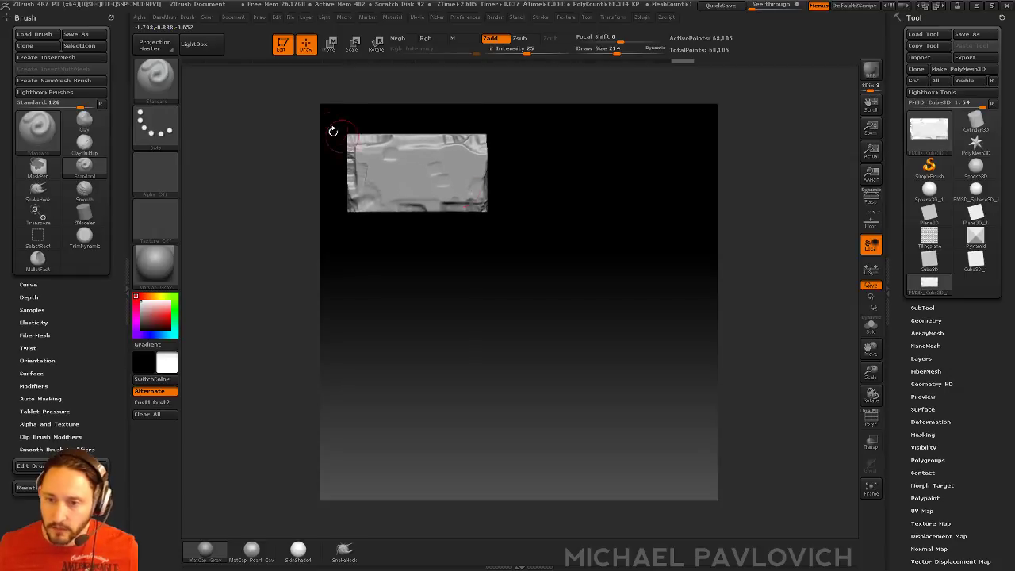
- Leave Edit mode and stamp copies of the block with the Move gizmo, making four staggered rows of two
{"action": "left_click", "coordinate": [282, 44]}
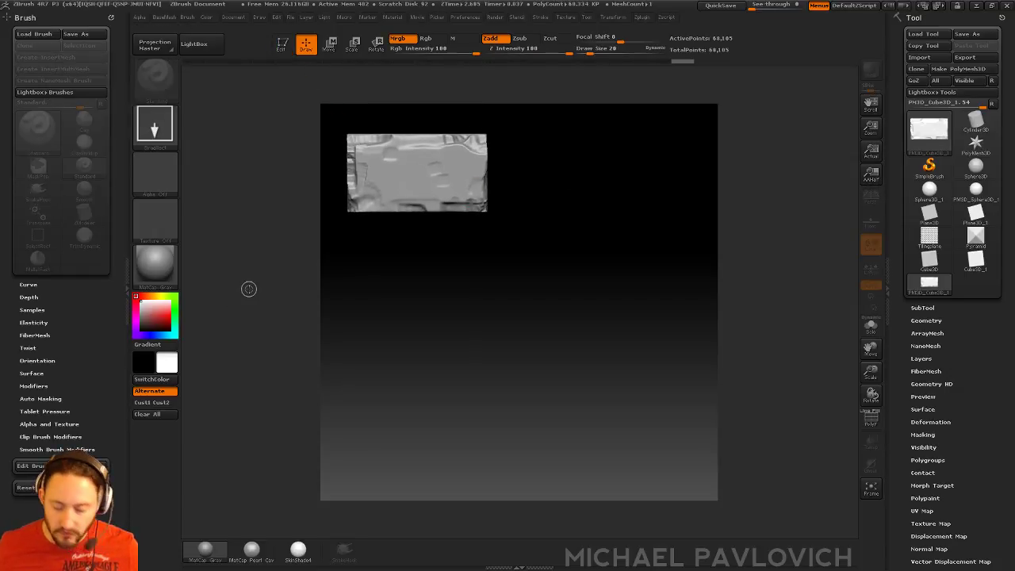
{"action": "key", "text": "w"}
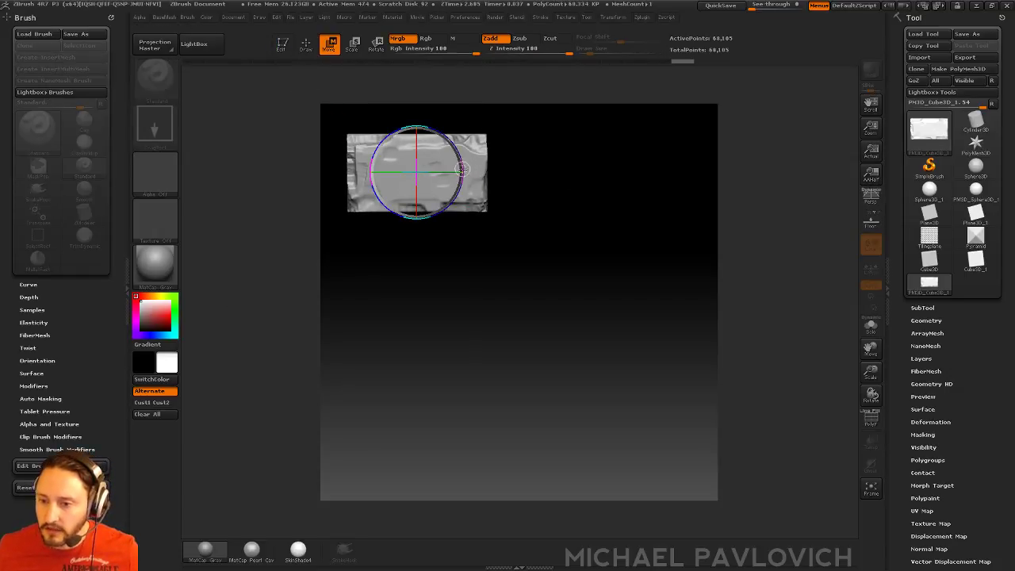
{"action": "left_click_drag", "start_coordinate": [462, 166], "coordinate": [463, 169]}
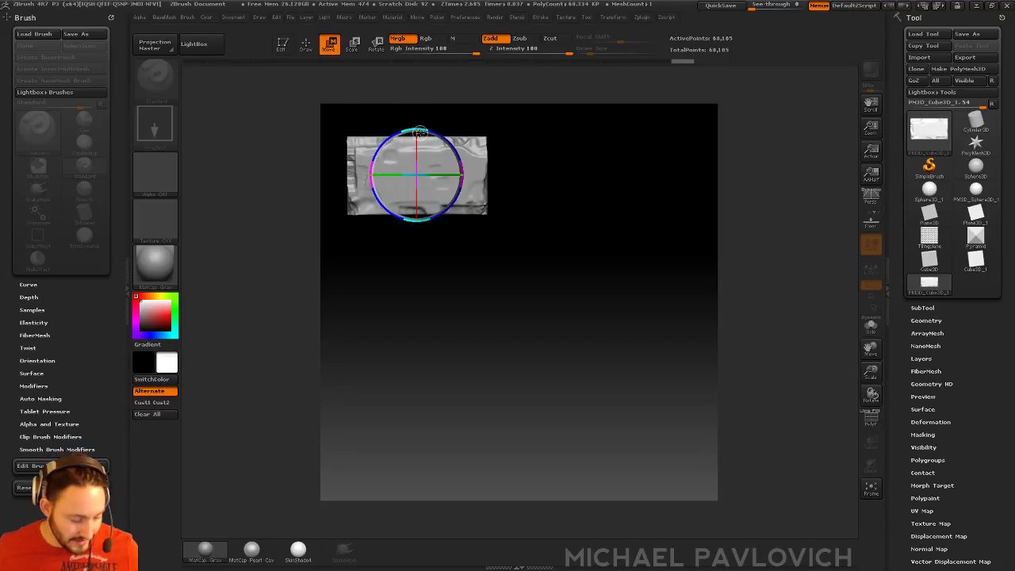
{"action": "key", "text": "e"}
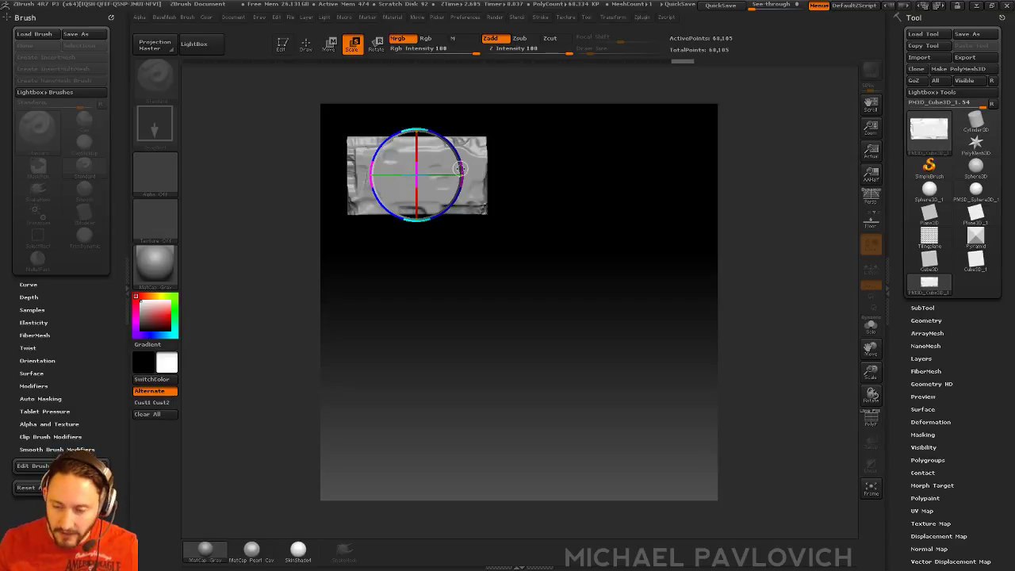
{"action": "key", "text": "w"}
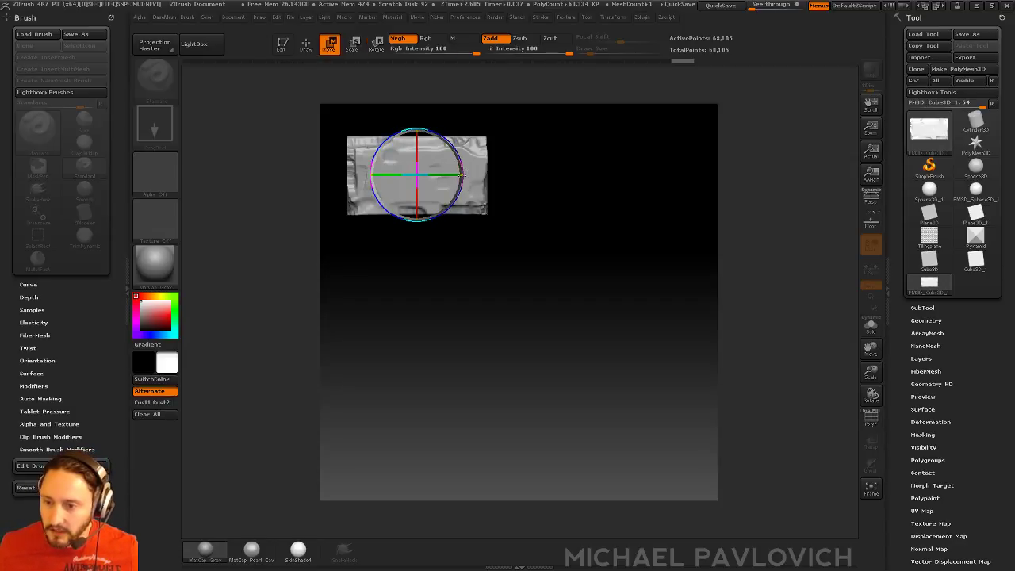
{"action": "left_click_drag", "start_coordinate": [462, 174], "coordinate": [660, 448]}
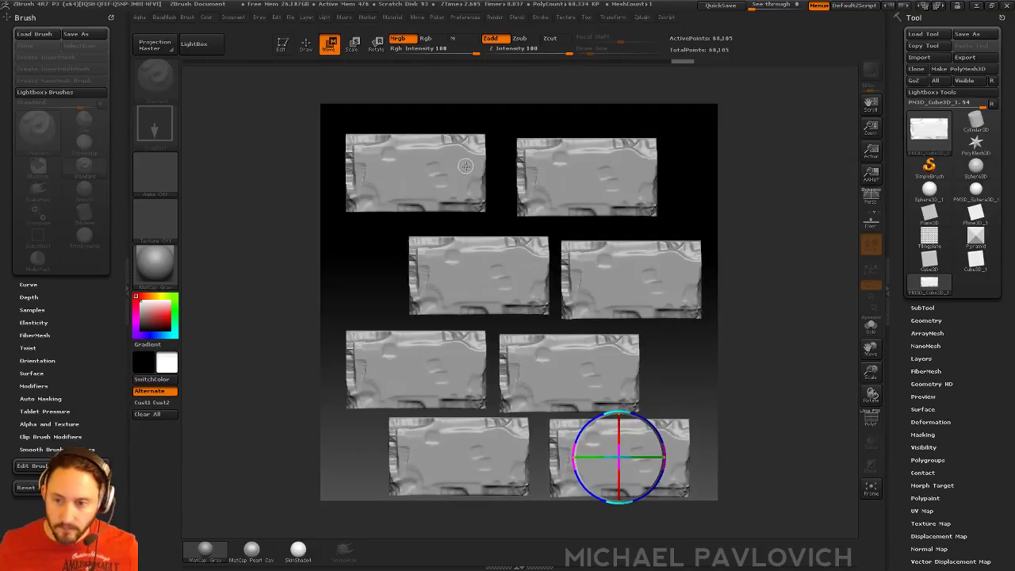
- Offset the canvas with wraparound and draw an editable PolyMesh3D star in a gap between the blocks
{"action": "left_click", "coordinate": [306, 43]}
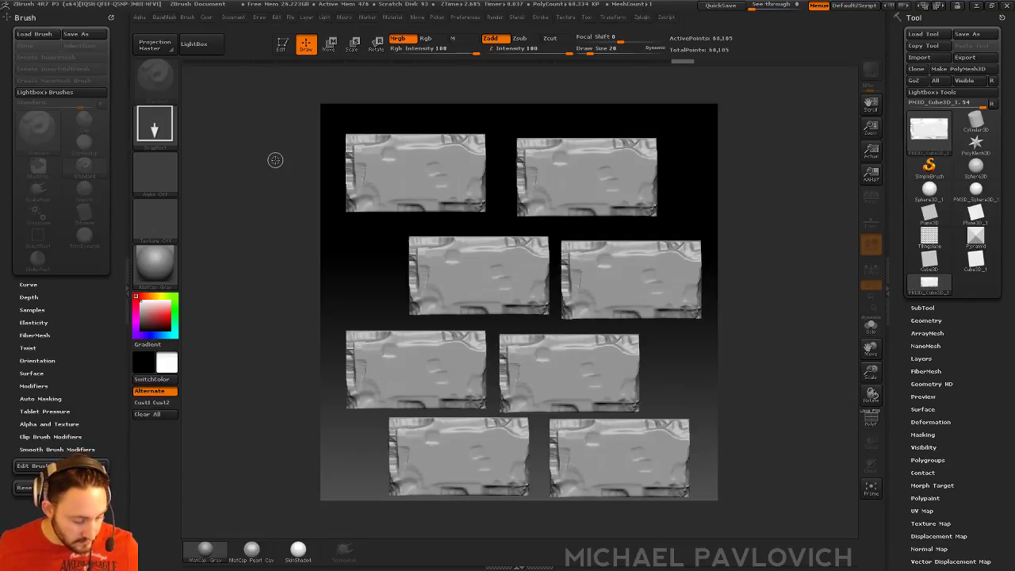
{"action": "mouse_move", "coordinate": [271, 152]}
{"action": "left_mouse_down"}
{"action": "mouse_move", "coordinate": [482, 397]}
{"action": "mouse_move", "coordinate": [542, 427]}
{"action": "left_mouse_up"}
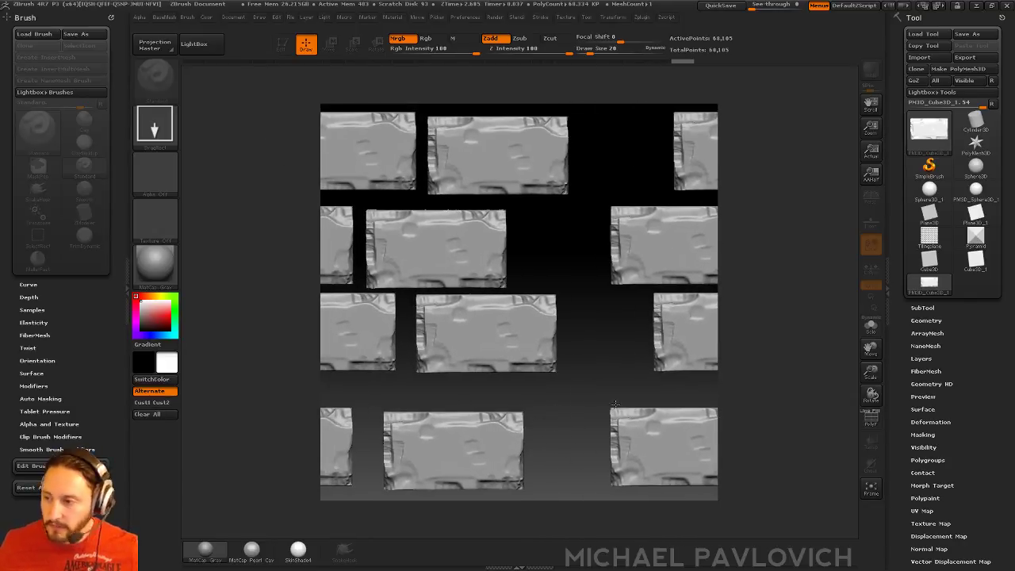
{"action": "left_click", "coordinate": [975, 141]}
{"action": "mouse_move", "coordinate": [553, 251]}
{"action": "left_mouse_down"}
{"action": "mouse_move", "coordinate": [575, 307]}
{"action": "mouse_move", "coordinate": [584, 295]}
{"action": "mouse_move", "coordinate": [591, 301]}
{"action": "left_mouse_up"}
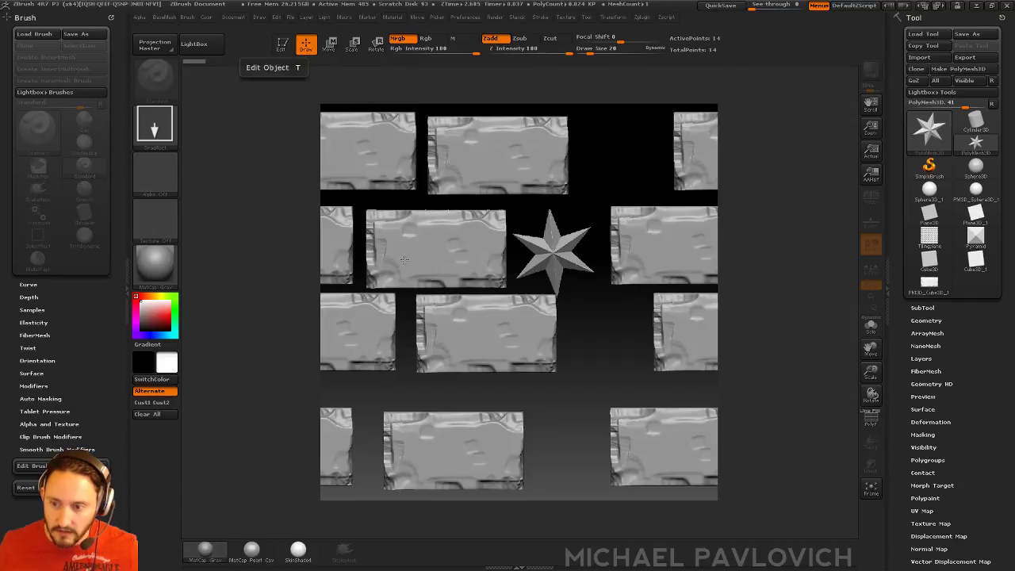
{"action": "key", "text": "t"}
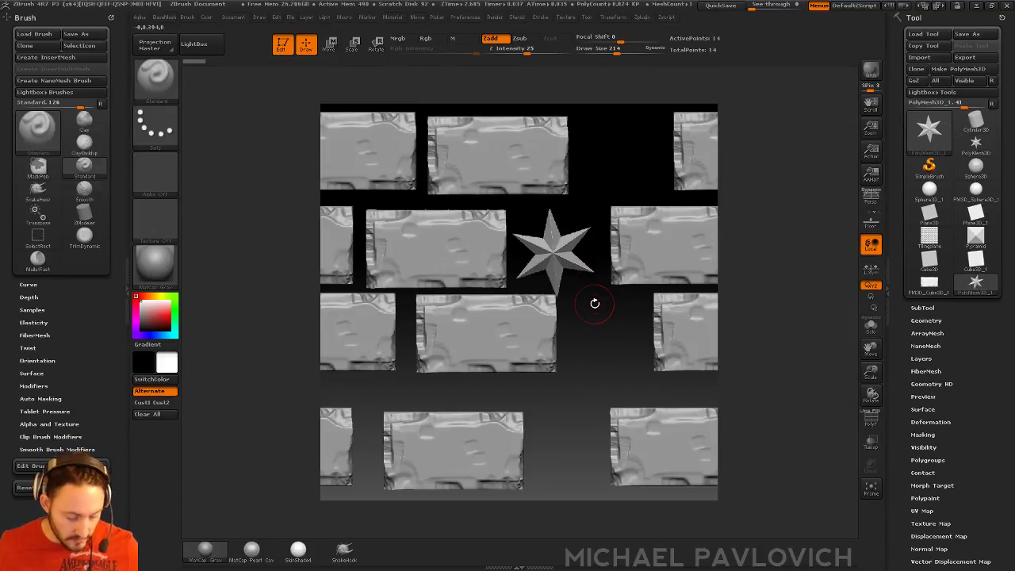
- Snapshot copies of the star into the remaining gaps and offset the wrapped canvas to check the tiling
{"action": "key", "text": "shift+s"}
{"action": "mouse_move", "coordinate": [593, 328]}
{"action": "left_mouse_down", "text": "alt"}
{"action": "mouse_move", "coordinate": [653, 429]}
{"action": "mouse_move", "coordinate": [646, 425]}
{"action": "left_mouse_up", "text": "alt"}
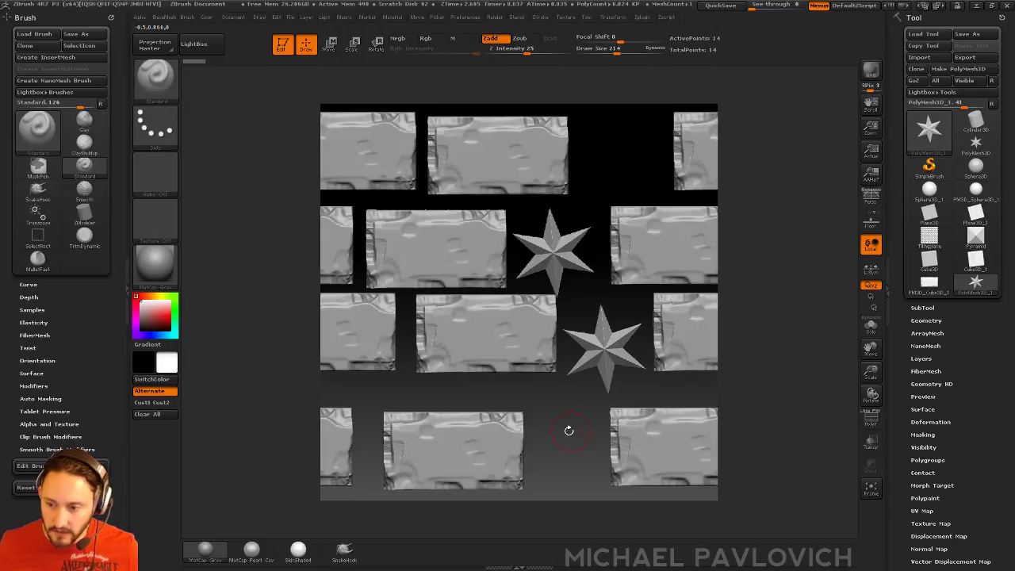
{"action": "left_click_drag", "start_coordinate": [566, 431], "coordinate": [566, 309]}
{"action": "key", "text": "shift+s"}
{"action": "left_click_drag", "start_coordinate": [646, 344], "coordinate": [582, 568], "text": "alt"}
{"action": "key", "text": "shift+s"}
{"action": "left_click_drag", "start_coordinate": [559, 412], "coordinate": [672, 410]}
{"action": "mouse_move", "coordinate": [767, 412]}
{"action": "left_mouse_down"}
{"action": "mouse_move", "coordinate": [749, 398]}
{"action": "mouse_move", "coordinate": [761, 401]}
{"action": "left_mouse_up"}
{"action": "left_click", "coordinate": [282, 44]}
{"action": "left_click_drag", "start_coordinate": [493, 88], "coordinate": [325, 281]}
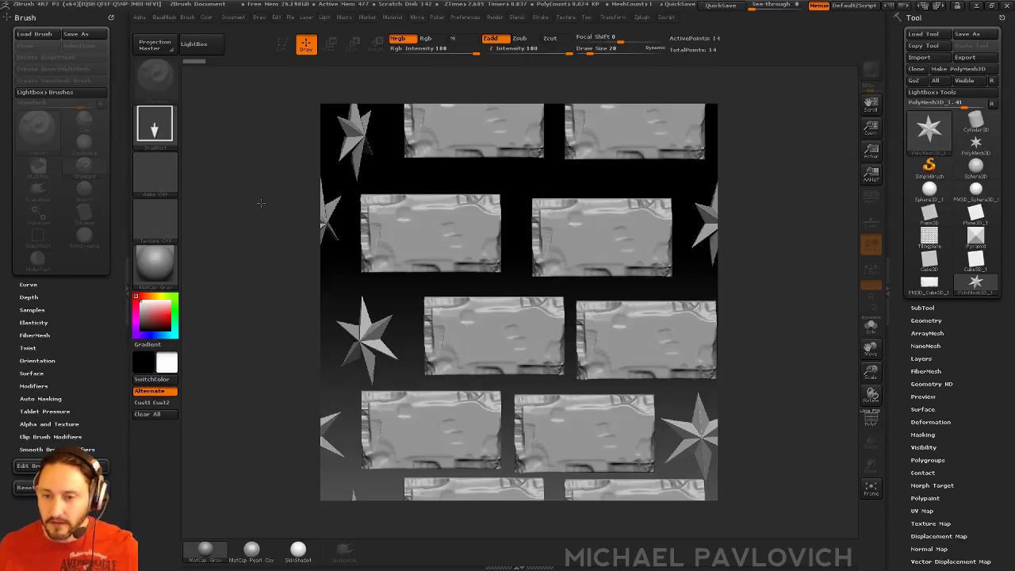
- Clear the canvas and choose the SimpleBrush with the Dots stroke and a round white alpha
{"action": "key", "text": "ctrl+n"}
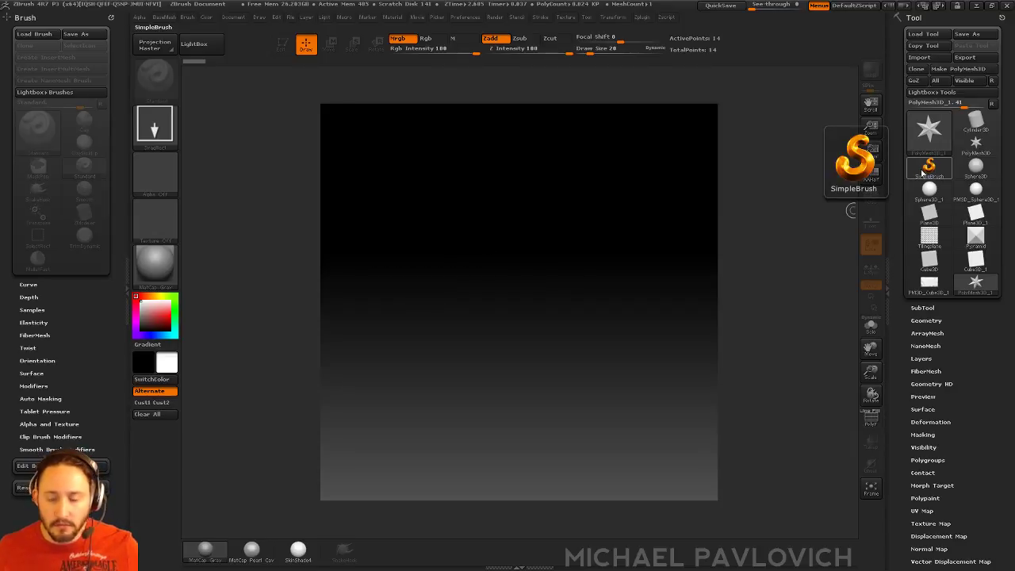
{"action": "left_click", "coordinate": [929, 167]}
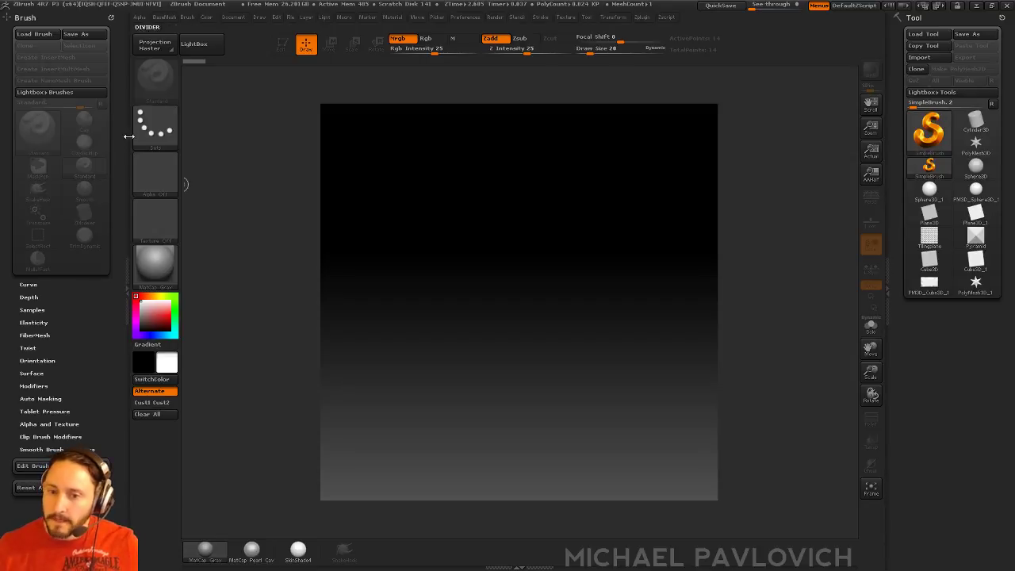
{"action": "left_click", "coordinate": [155, 127]}
{"action": "left_click", "coordinate": [155, 173]}
{"action": "left_click", "coordinate": [493, 222]}
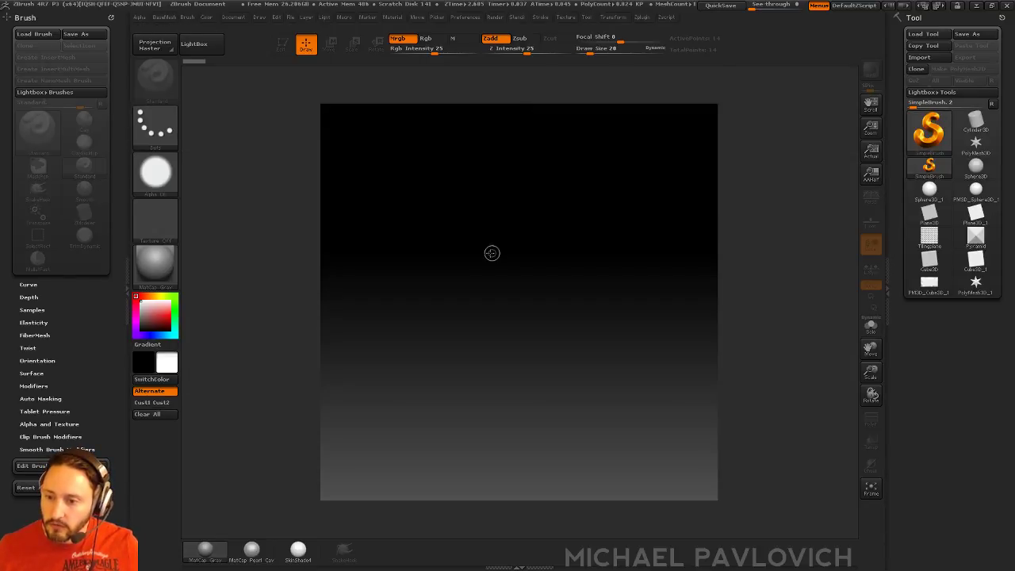
- Set the draw size to 70 and paint thick curving SimpleBrush strokes across the canvas
{"action": "key", "text": "s"}
{"action": "mouse_move", "coordinate": [490, 252]}
{"action": "left_mouse_down"}
{"action": "mouse_move", "coordinate": [503, 242]}
{"action": "mouse_move", "coordinate": [490, 253]}
{"action": "mouse_move", "coordinate": [492, 244]}
{"action": "mouse_move", "coordinate": [536, 268]}
{"action": "mouse_move", "coordinate": [559, 226]}
{"action": "mouse_move", "coordinate": [599, 269]}
{"action": "mouse_move", "coordinate": [614, 175]}
{"action": "mouse_move", "coordinate": [515, 170]}
{"action": "left_mouse_up"}
{"action": "mouse_move", "coordinate": [603, 321]}
{"action": "left_mouse_down"}
{"action": "mouse_move", "coordinate": [571, 337]}
{"action": "mouse_move", "coordinate": [627, 325]}
{"action": "mouse_move", "coordinate": [452, 297]}
{"action": "mouse_move", "coordinate": [392, 236]}
{"action": "mouse_move", "coordinate": [544, 440]}
{"action": "left_mouse_up"}
- Look over the 2.5D brushes, keep the SimpleBrush and paint more strokes across the left and middle of the shape
{"action": "left_click", "coordinate": [928, 131]}
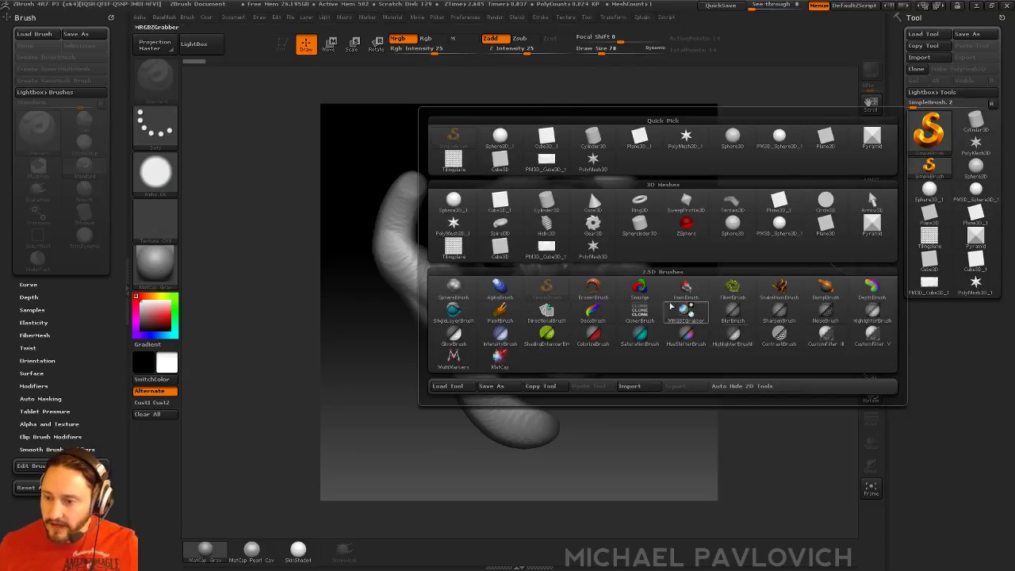
{"action": "mouse_move", "coordinate": [637, 331]}
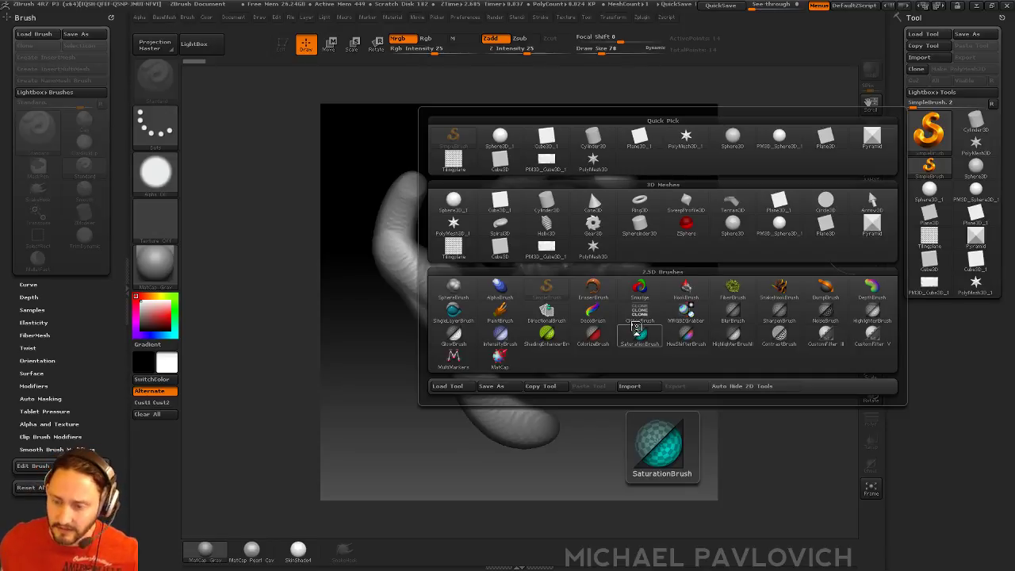
{"action": "left_click", "coordinate": [636, 329]}
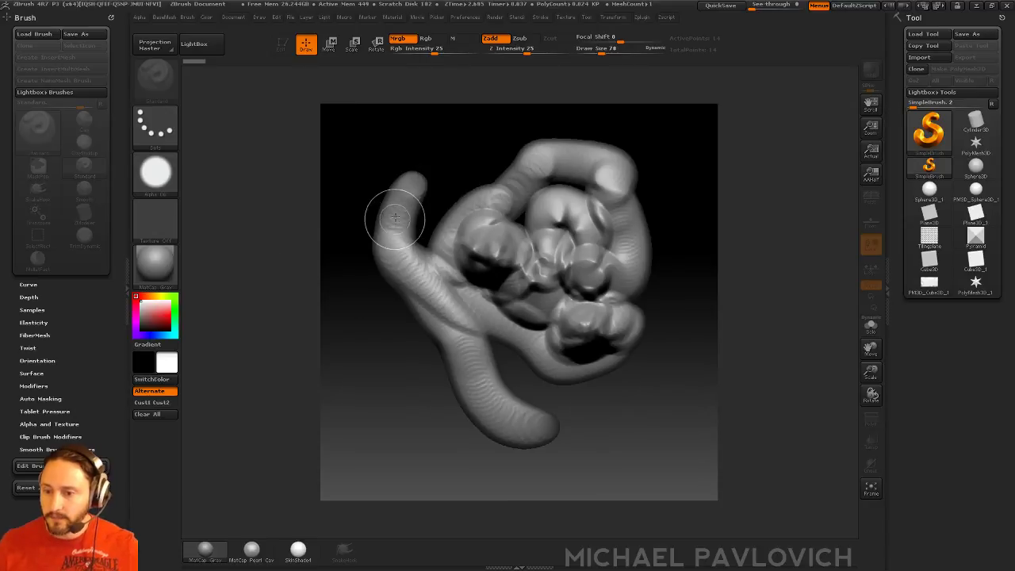
{"action": "mouse_move", "coordinate": [404, 230]}
{"action": "left_mouse_down"}
{"action": "mouse_move", "coordinate": [440, 252]}
{"action": "mouse_move", "coordinate": [510, 265]}
{"action": "mouse_move", "coordinate": [520, 300]}
{"action": "left_mouse_up"}
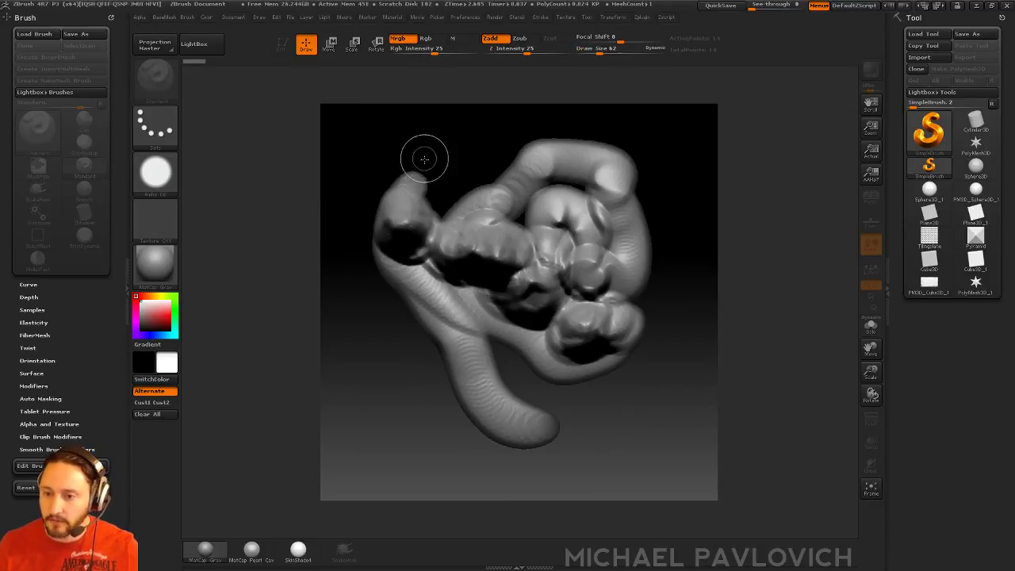
- Choose the LineII stroke, try a line down the canvas's left side and undo it
{"action": "left_click", "coordinate": [159, 130]}
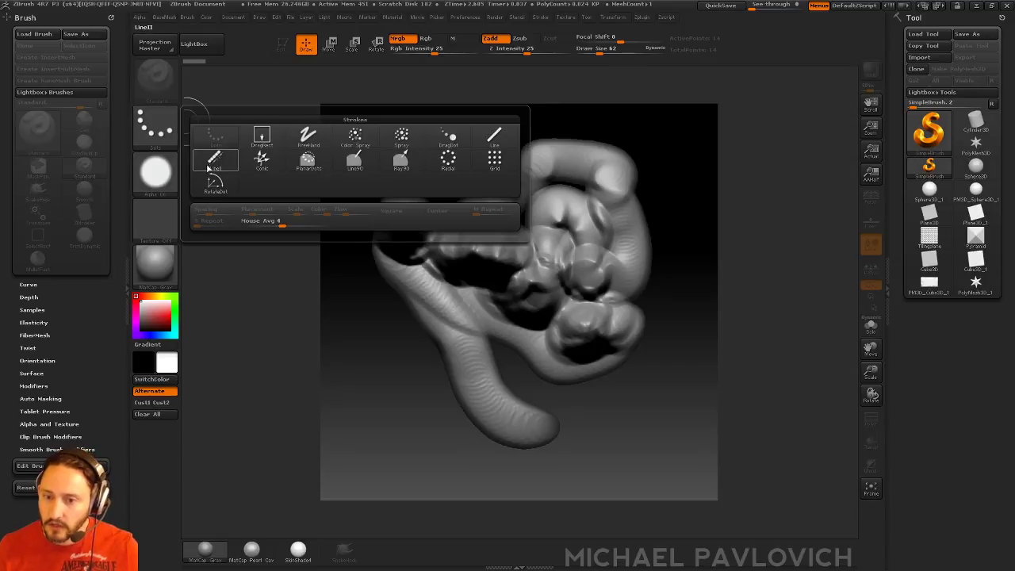
{"action": "left_click", "coordinate": [214, 159]}
{"action": "mouse_move", "coordinate": [363, 137]}
{"action": "left_mouse_down"}
{"action": "mouse_move", "coordinate": [565, 141]}
{"action": "mouse_move", "coordinate": [681, 237]}
{"action": "mouse_move", "coordinate": [453, 482]}
{"action": "mouse_move", "coordinate": [340, 453]}
{"action": "mouse_move", "coordinate": [349, 262]}
{"action": "mouse_move", "coordinate": [367, 369]}
{"action": "left_mouse_up"}
{"action": "key", "text": "ctrl+z"}
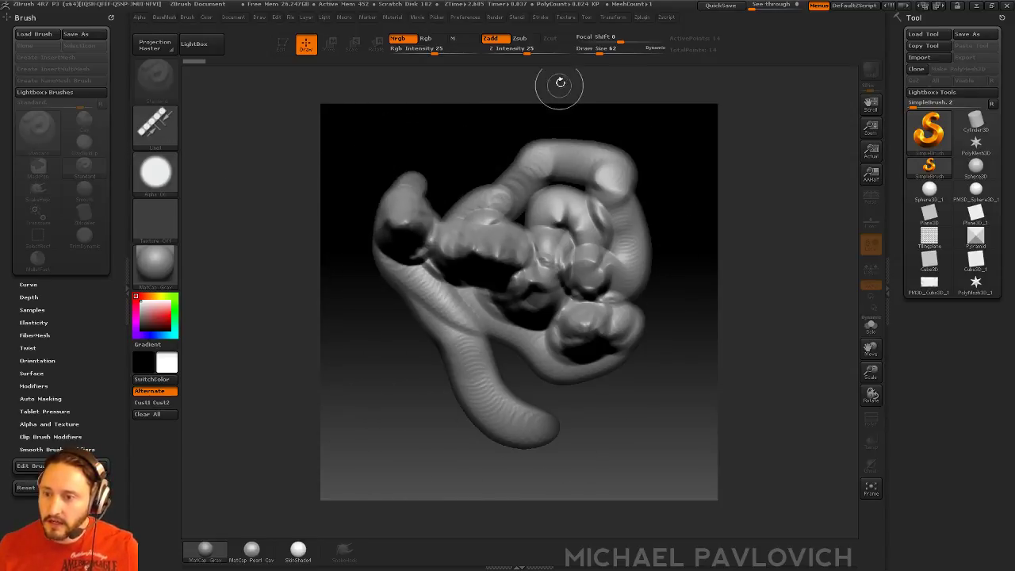
- Adjust the LineII stroke's spacing, test and undo a stroke, and draw a horizontal line of separate dots near the canvas's upper edge
{"action": "left_click", "coordinate": [540, 16]}
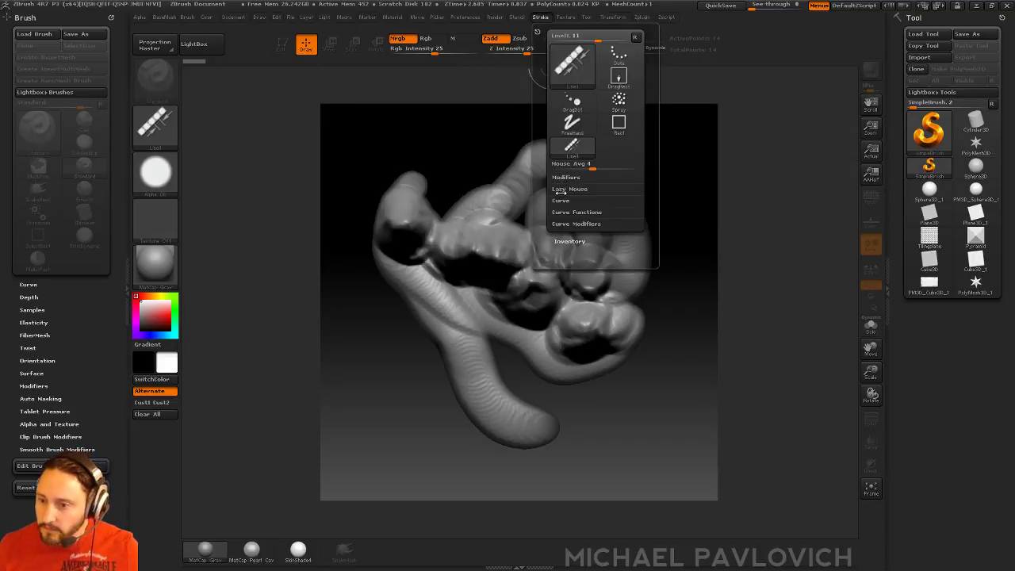
{"action": "left_click", "coordinate": [561, 190]}
{"action": "left_click", "coordinate": [567, 192]}
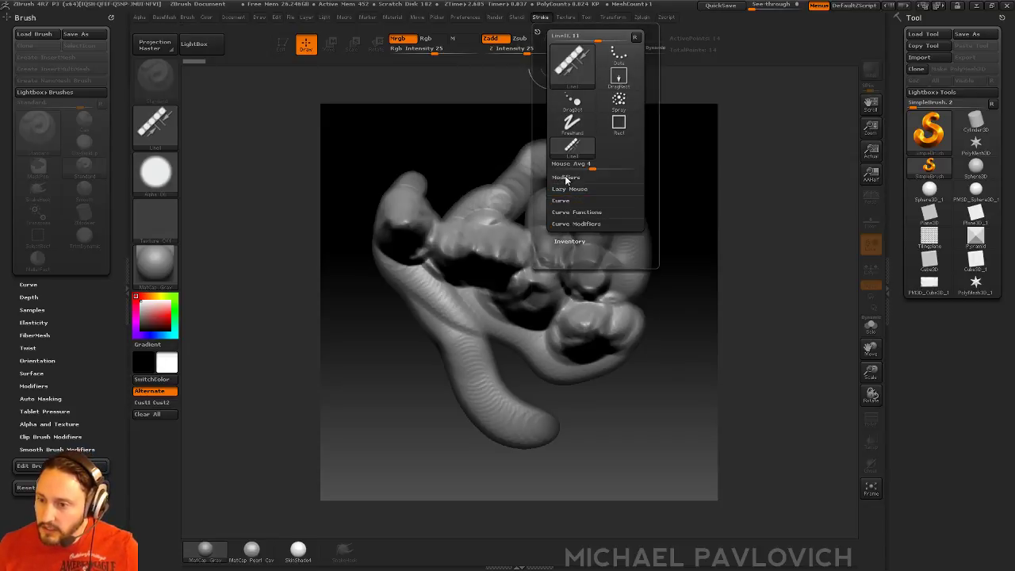
{"action": "left_click", "coordinate": [566, 178]}
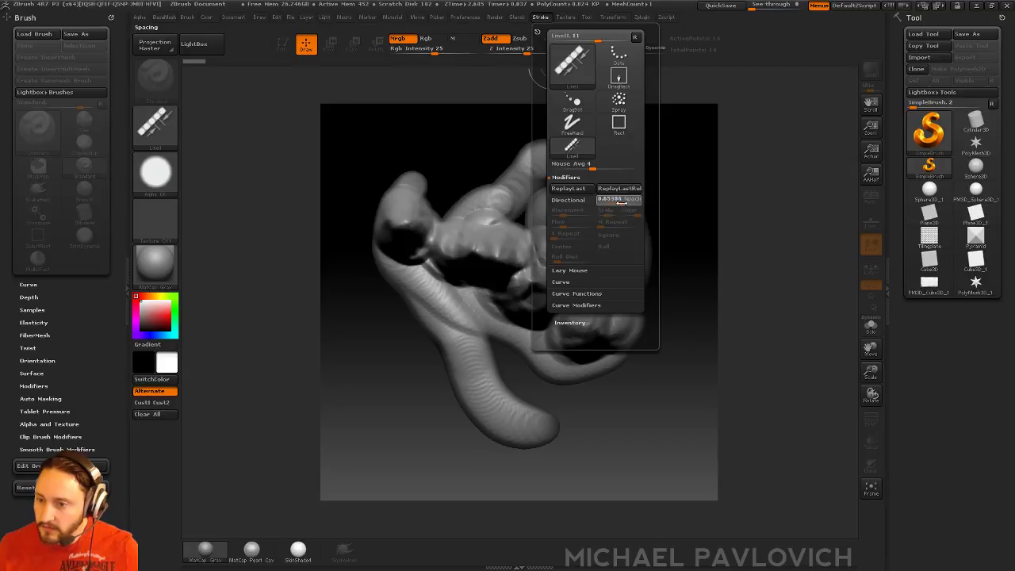
{"action": "mouse_move", "coordinate": [393, 139]}
{"action": "left_mouse_down"}
{"action": "mouse_move", "coordinate": [366, 201]}
{"action": "mouse_move", "coordinate": [362, 424]}
{"action": "mouse_move", "coordinate": [382, 445]}
{"action": "left_mouse_up"}
{"action": "key", "text": "ctrl+z"}
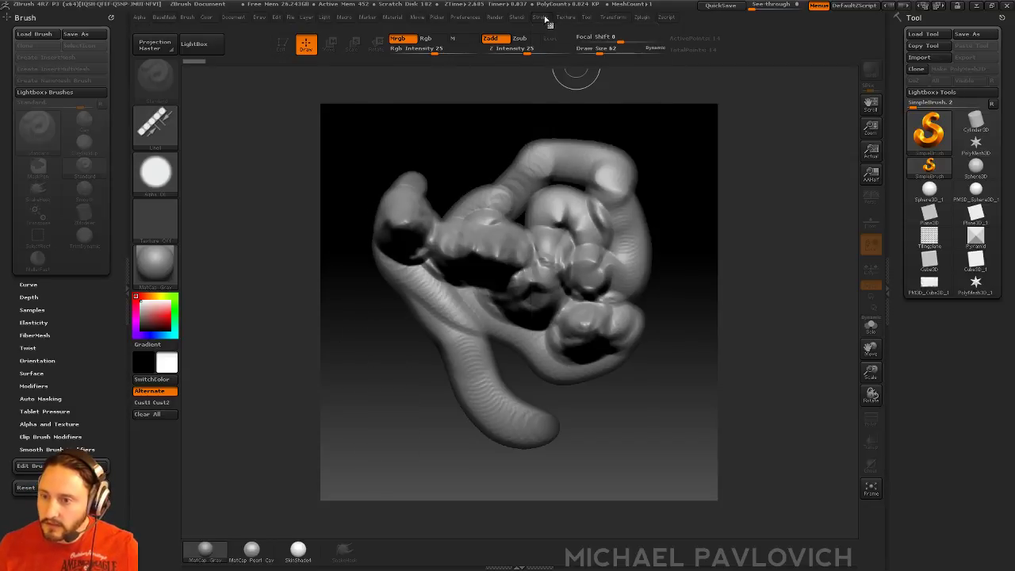
{"action": "left_click", "coordinate": [539, 17]}
{"action": "mouse_move", "coordinate": [357, 134]}
{"action": "left_mouse_down"}
{"action": "mouse_move", "coordinate": [351, 444]}
{"action": "mouse_move", "coordinate": [567, 377]}
{"action": "mouse_move", "coordinate": [693, 142]}
{"action": "mouse_move", "coordinate": [657, 136]}
{"action": "left_mouse_up"}
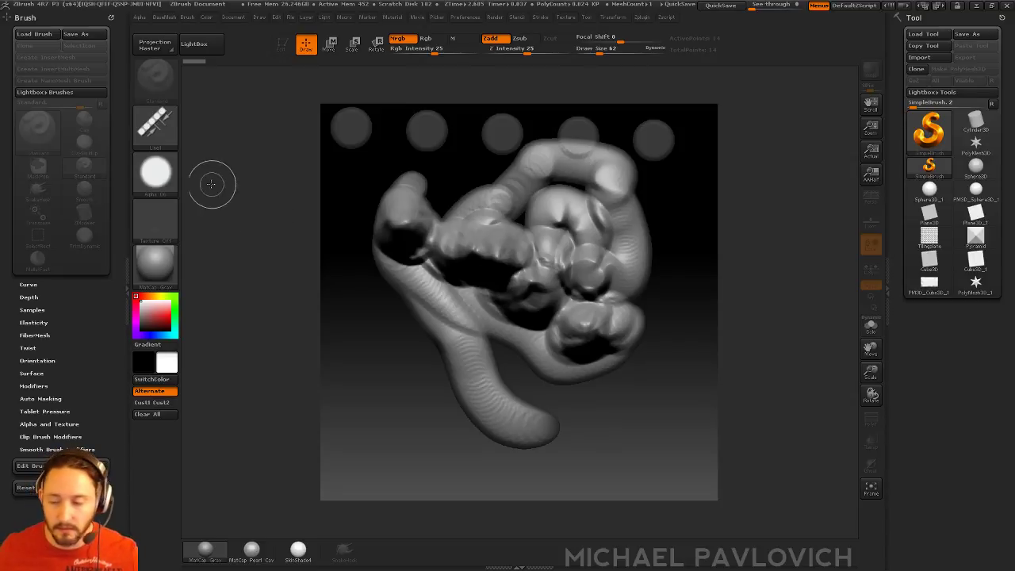
- Clear the canvas and create a new window-sized document without saving the changes to the old one
{"action": "key", "text": "ctrl+n"}
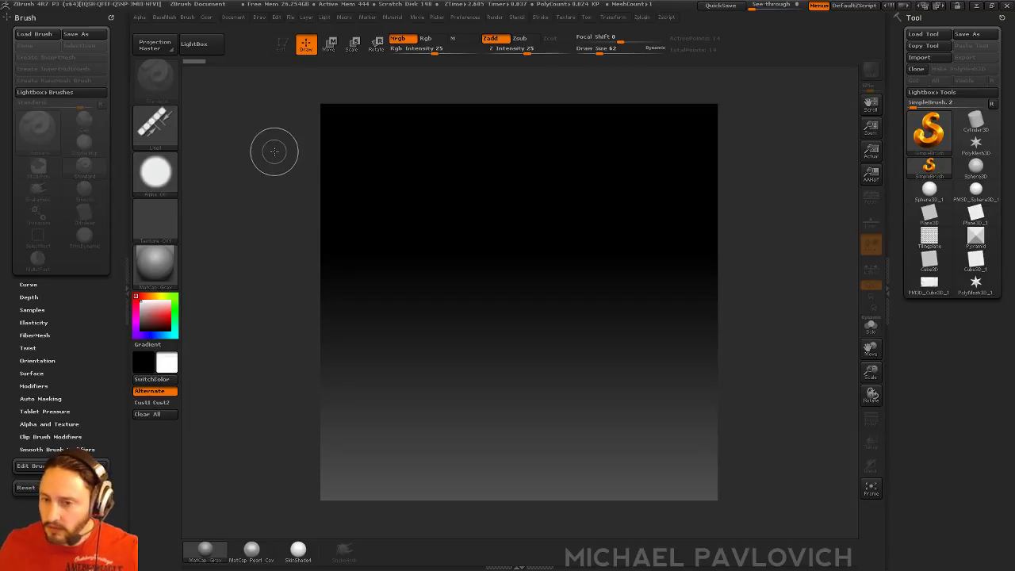
{"action": "left_click", "coordinate": [168, 171]}
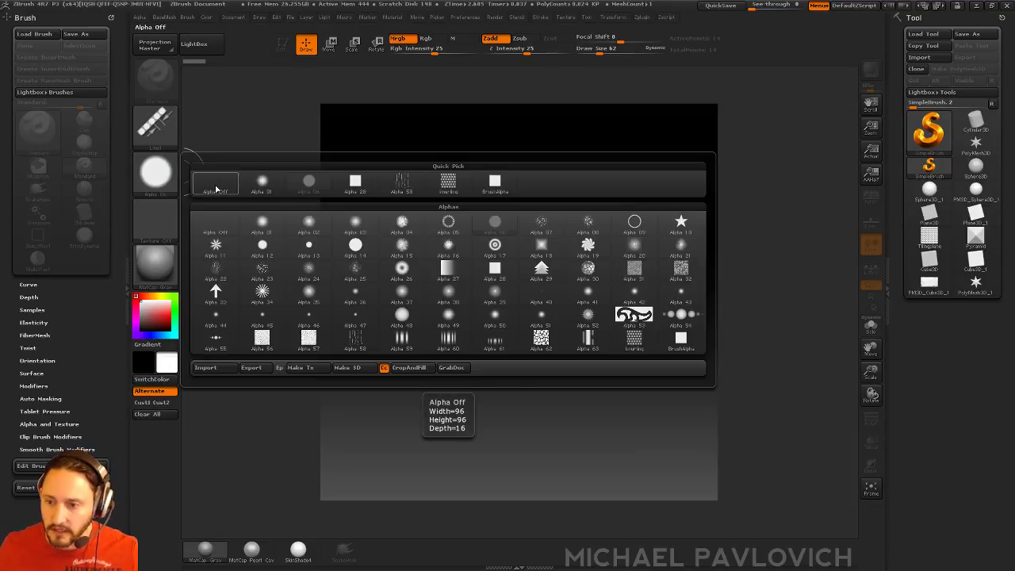
{"action": "mouse_move", "coordinate": [451, 185]}
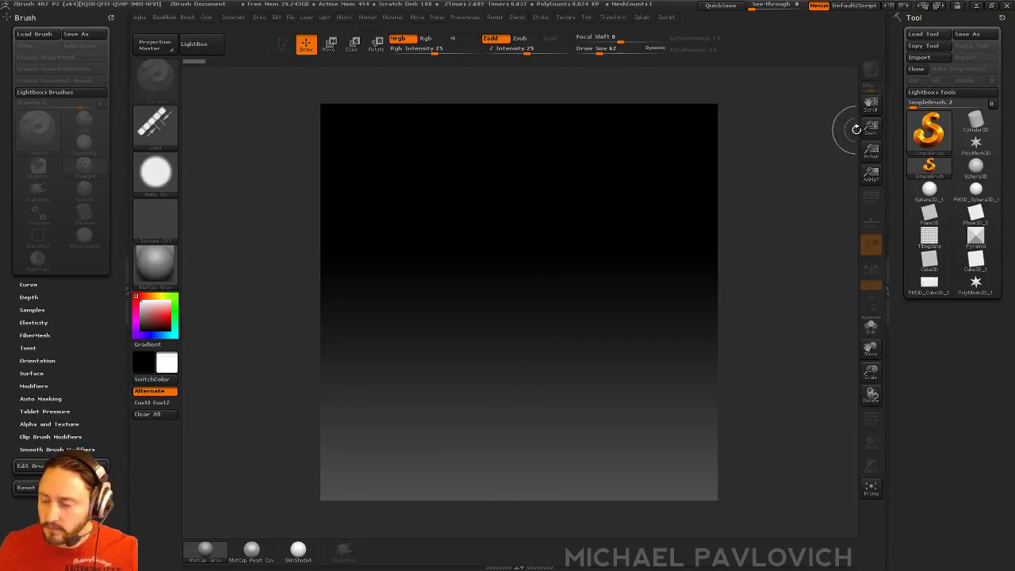
{"action": "left_click", "coordinate": [236, 18]}
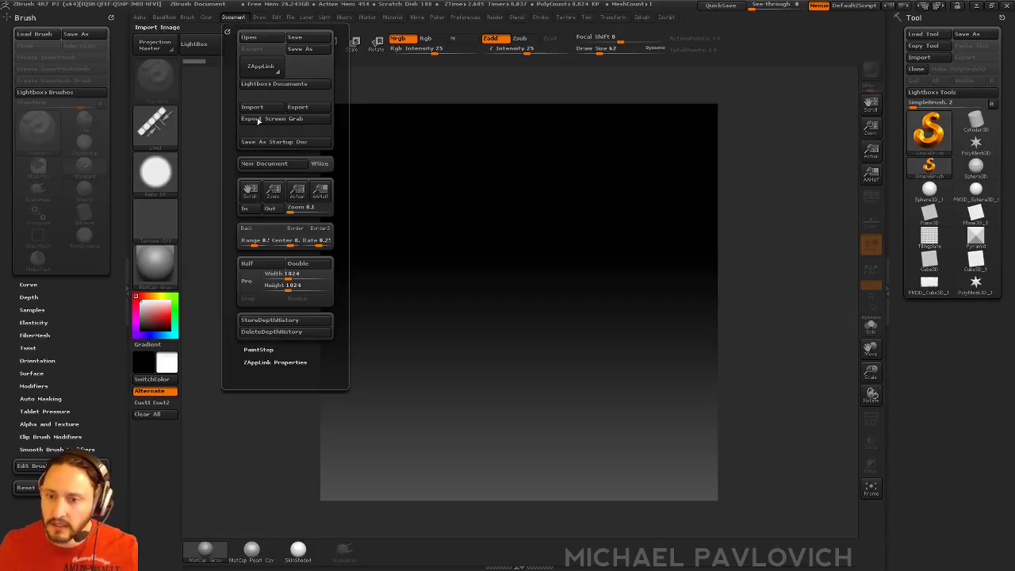
{"action": "left_click", "coordinate": [273, 163]}
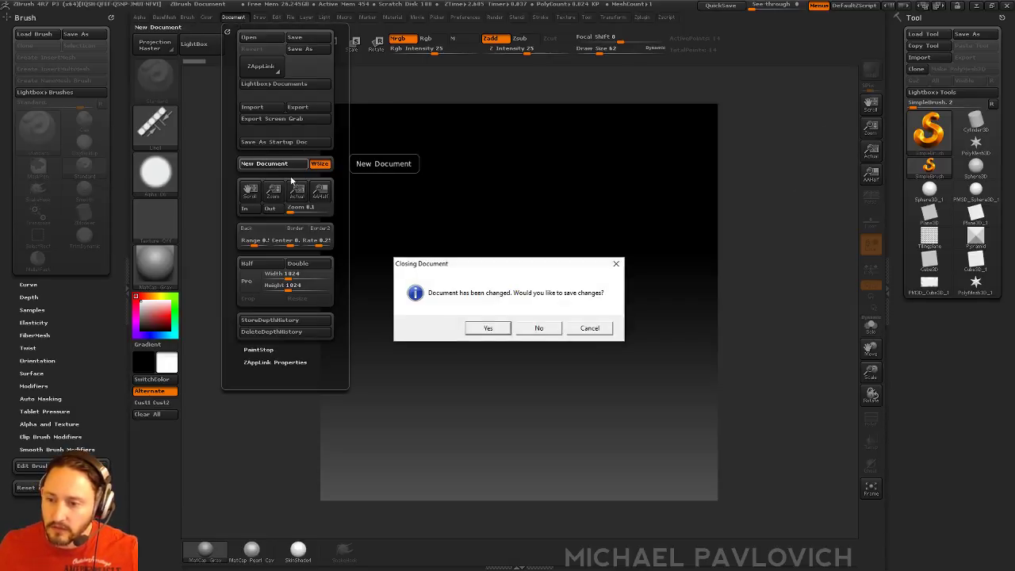
{"action": "left_click", "coordinate": [539, 328]}
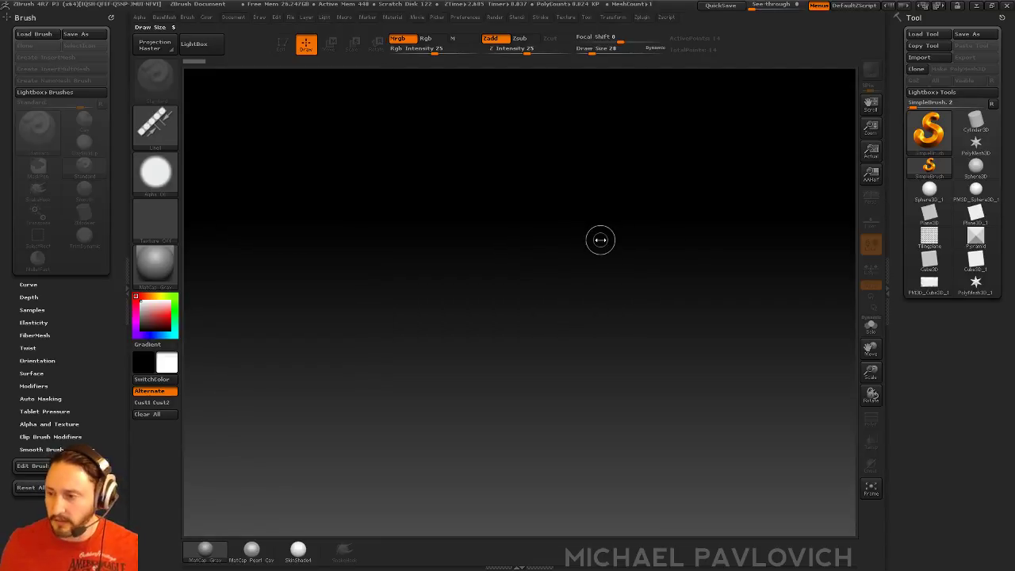
- Draw a Cylinder3D on the new canvas, make it editable and set the draw size to 101
{"action": "left_click", "coordinate": [929, 133]}
{"action": "left_click", "coordinate": [975, 121]}
{"action": "left_click_drag", "start_coordinate": [419, 333], "coordinate": [508, 428]}
{"action": "left_click", "coordinate": [283, 43]}
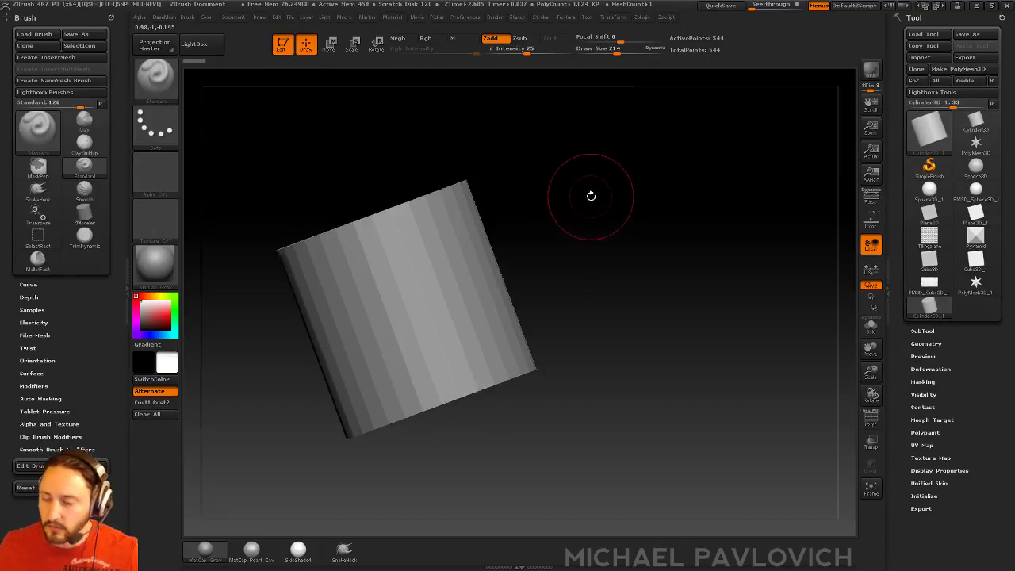
{"action": "mouse_move", "coordinate": [589, 188]}
{"action": "left_mouse_down"}
{"action": "mouse_move", "coordinate": [640, 232]}
{"action": "mouse_move", "coordinate": [671, 232]}
{"action": "left_mouse_up"}
{"action": "key", "text": "s"}
{"action": "left_click_drag", "start_coordinate": [672, 232], "coordinate": [674, 202]}
{"action": "key", "text": "s"}
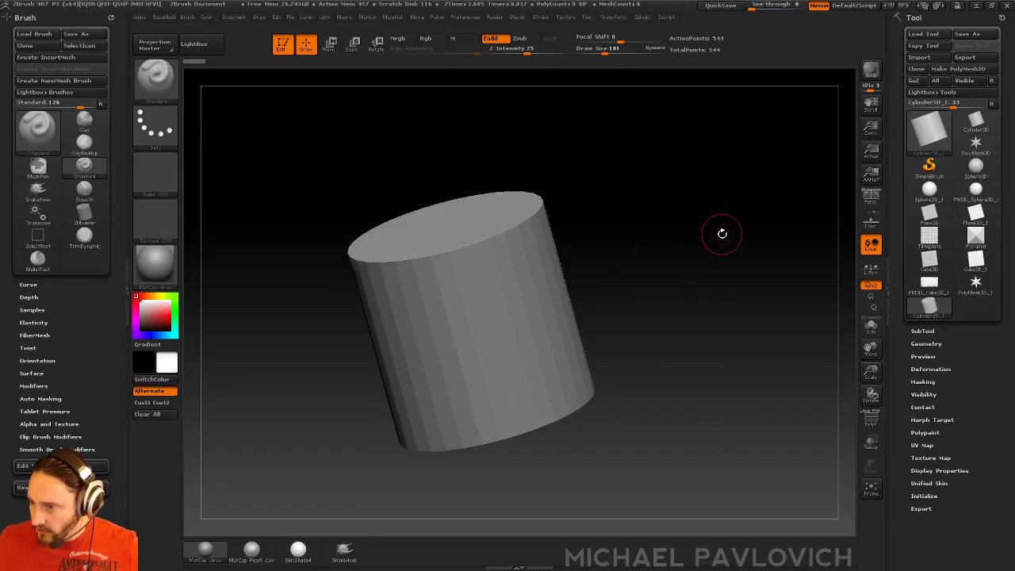
- Convert the cylinder to a PolyMesh3D and align the view squarely to its side
{"action": "left_click", "coordinate": [967, 69]}
{"action": "left_click_drag", "start_coordinate": [750, 291], "coordinate": [895, 234], "text": "shift"}
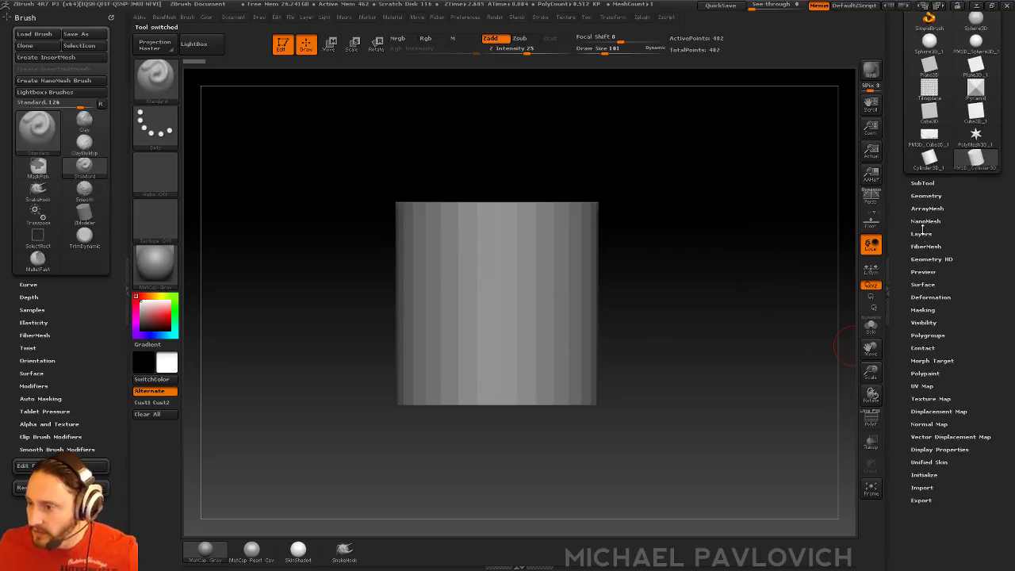
{"action": "left_click", "coordinate": [926, 198]}
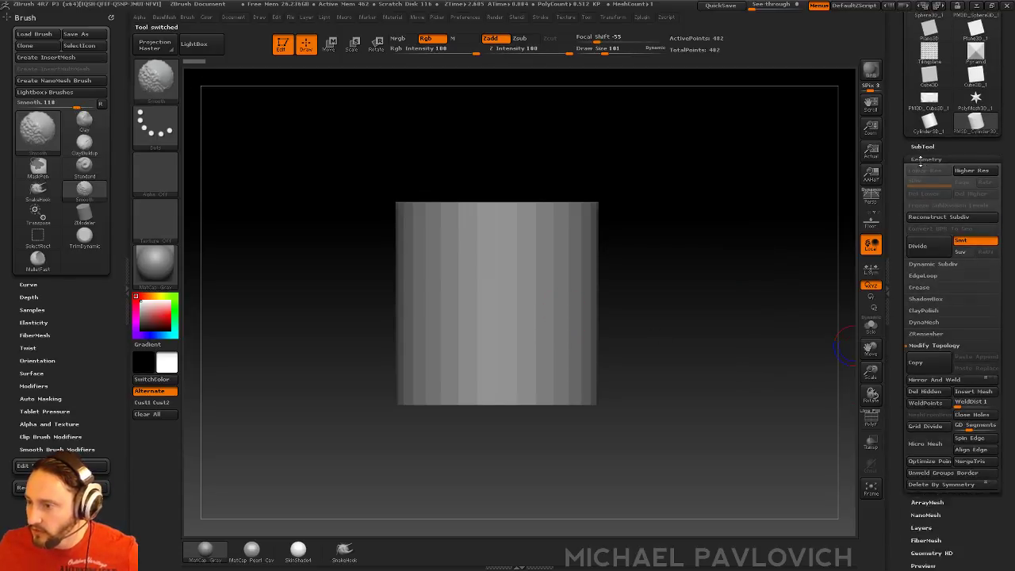
{"action": "left_click", "coordinate": [916, 162]}
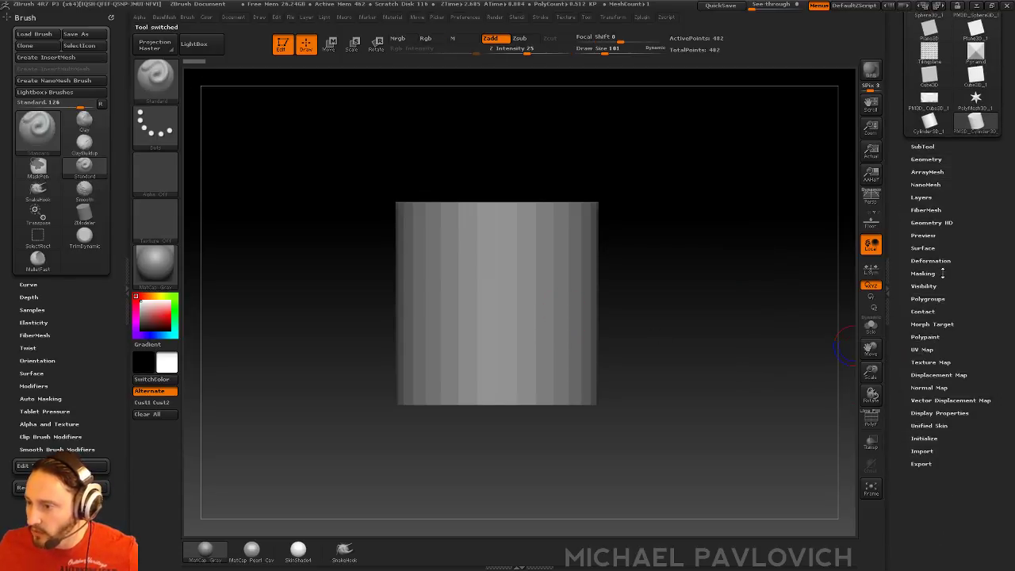
- Create a new texture from the cylinder's UV map to check the UV layout, and turn the texture display off
{"action": "left_click", "coordinate": [929, 361]}
{"action": "left_click", "coordinate": [919, 373]}
{"action": "left_click", "coordinate": [940, 393]}
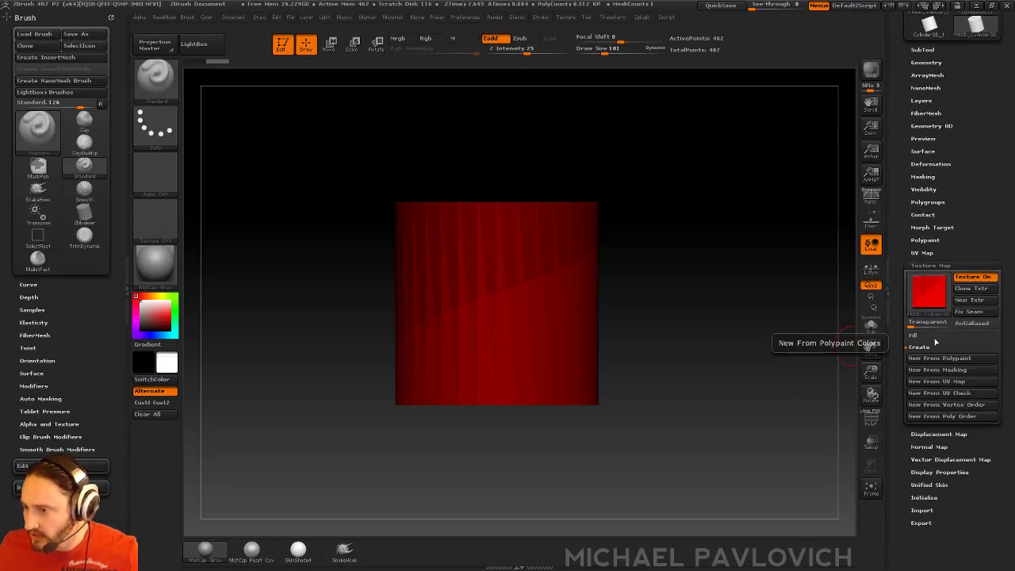
{"action": "left_click", "coordinate": [946, 383]}
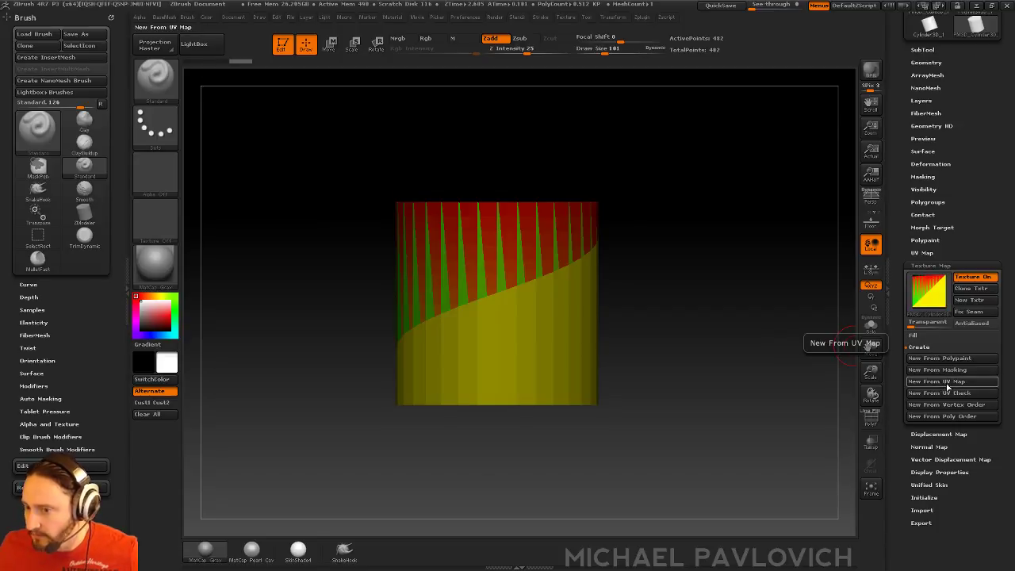
{"action": "mouse_move", "coordinate": [935, 315]}
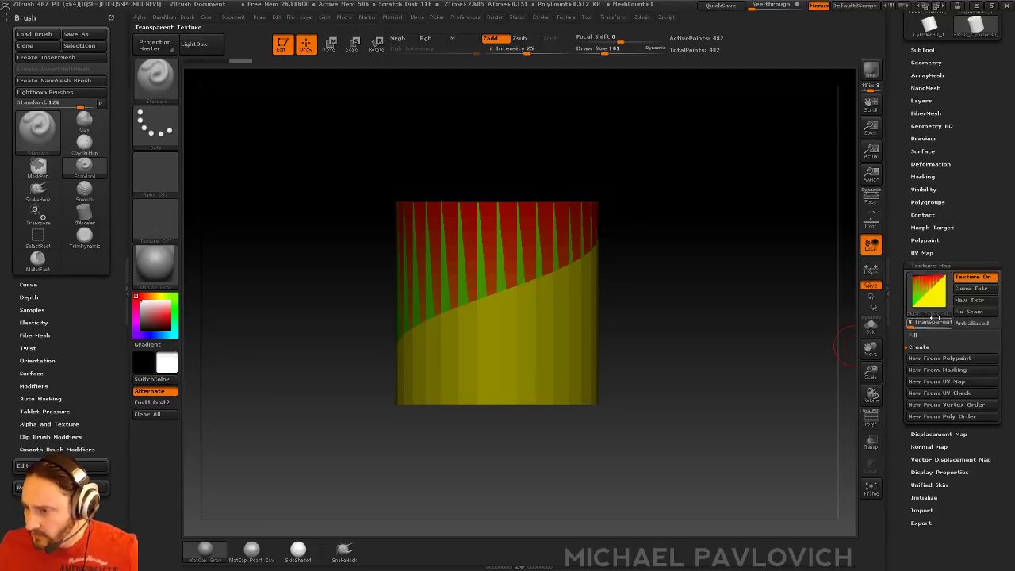
{"action": "left_click", "coordinate": [972, 277]}
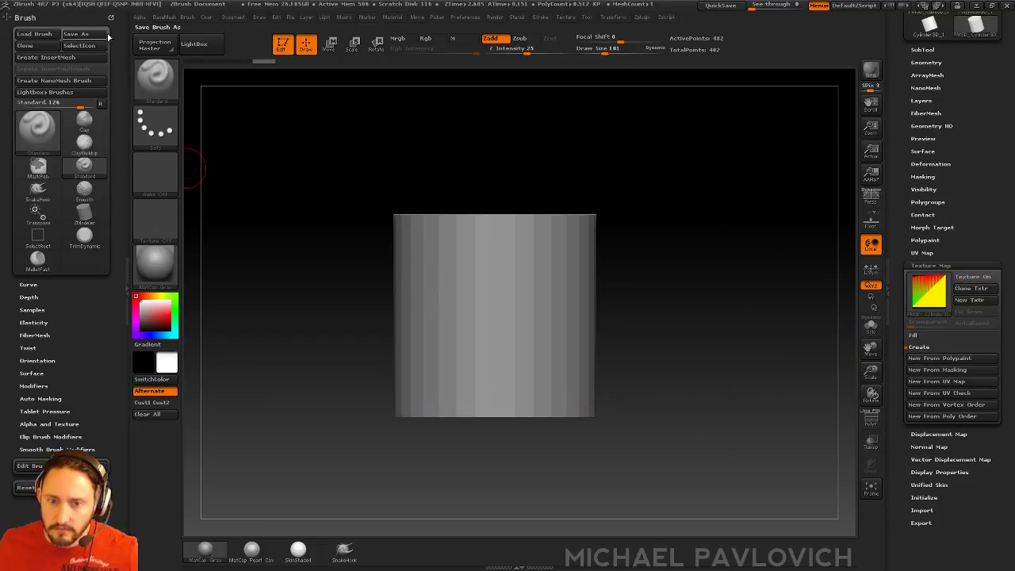
- Open the UV Master plugin options and make a working clone of the cylinder for unwrapping
{"action": "key", "text": "shift"}
{"action": "left_click", "coordinate": [641, 17]}
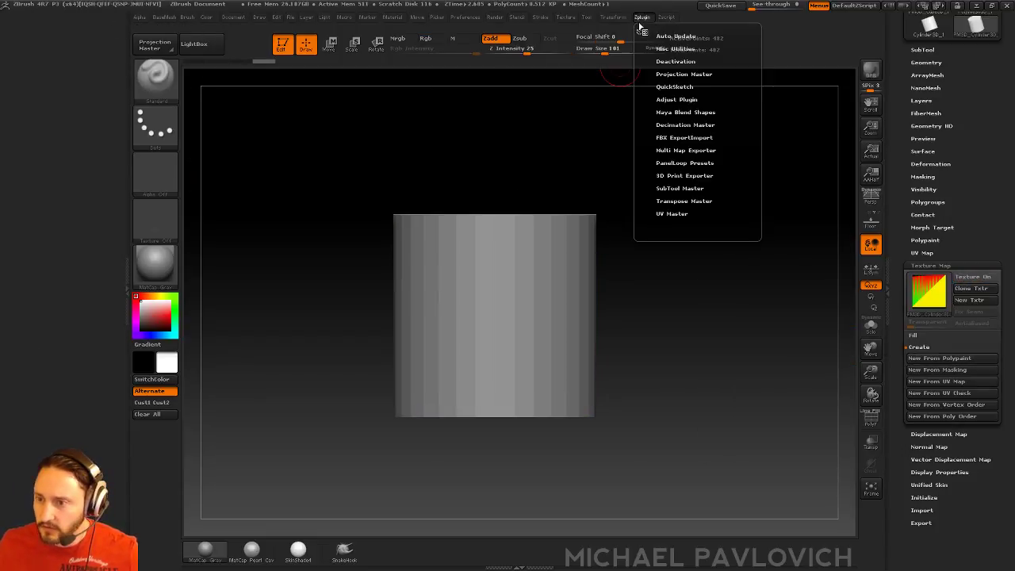
{"action": "left_click_drag", "start_coordinate": [618, 37], "coordinate": [36, 202]}
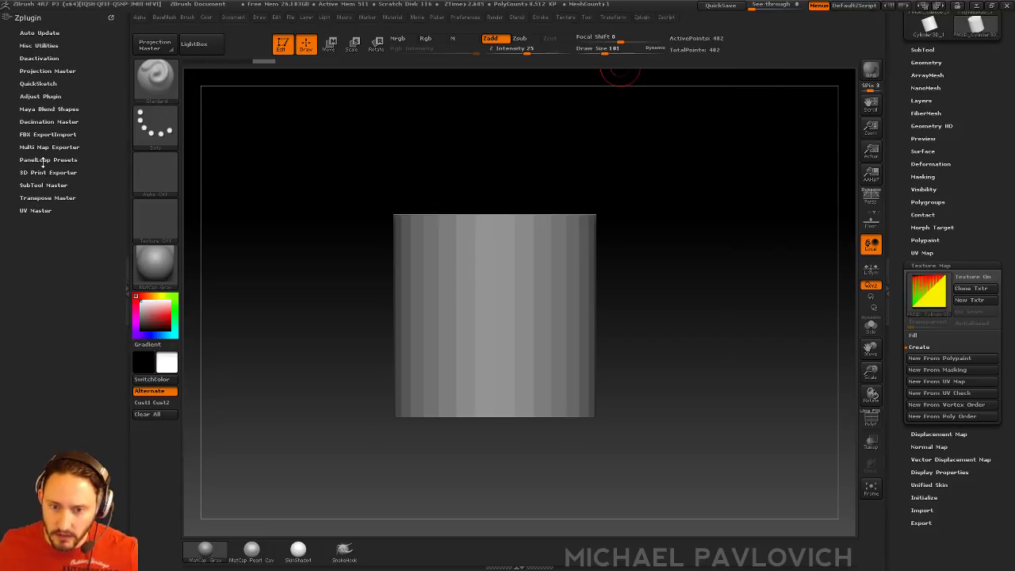
{"action": "key", "text": "shift"}
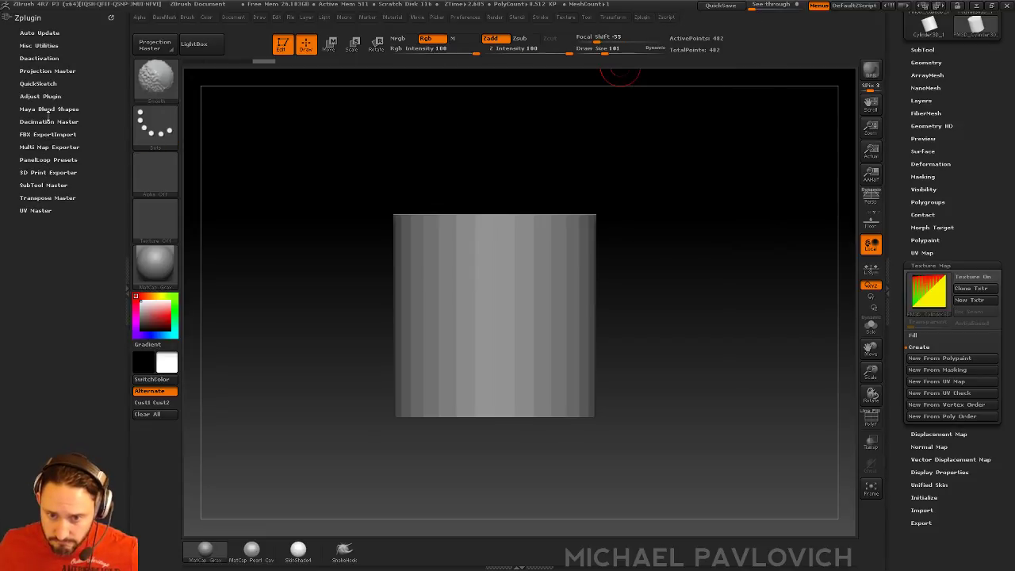
{"action": "left_click", "coordinate": [35, 210]}
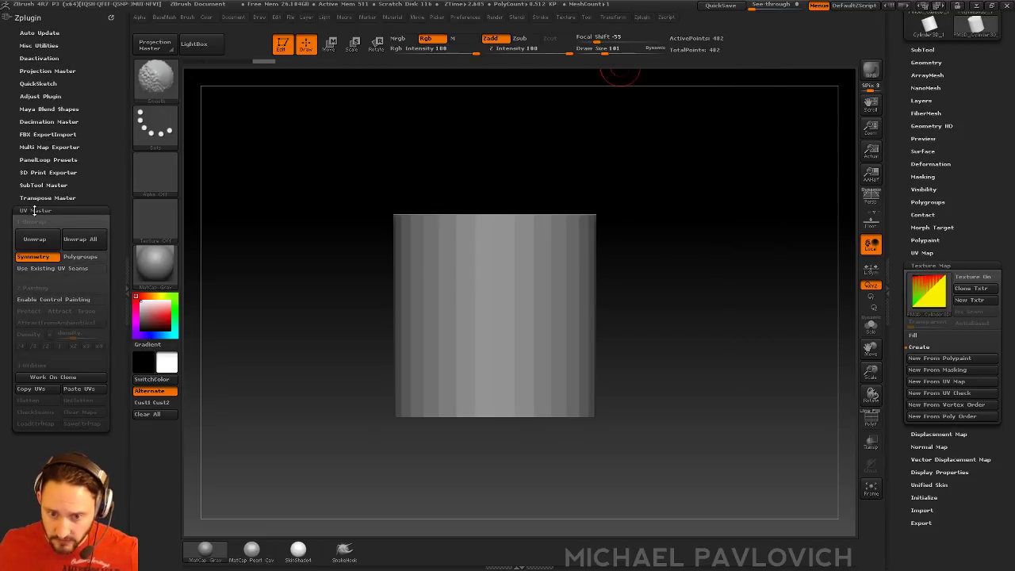
{"action": "left_click", "coordinate": [54, 377]}
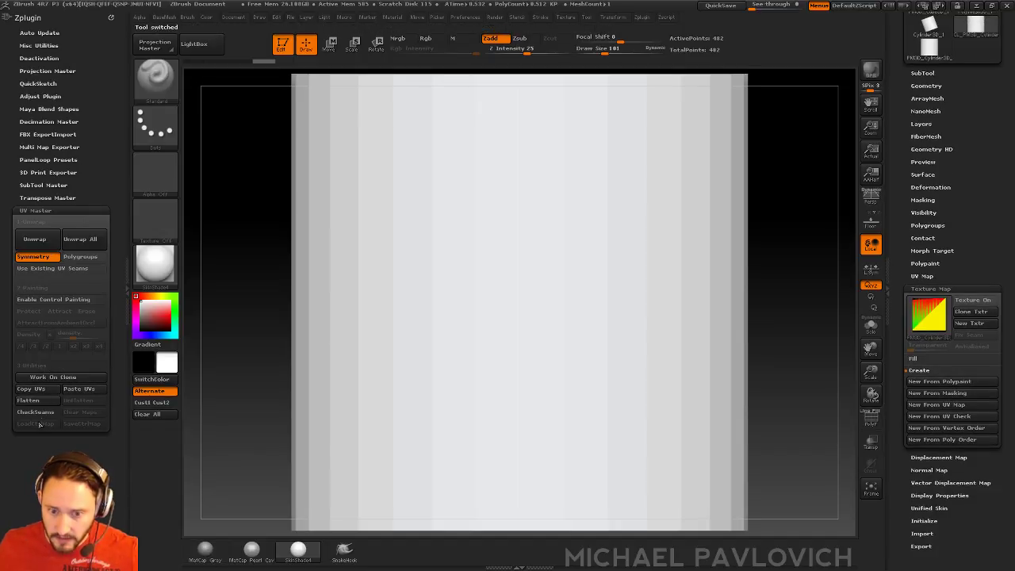
- Flatten the clone to inspect its existing UV layout, and unflatten it
{"action": "left_click", "coordinate": [36, 401]}
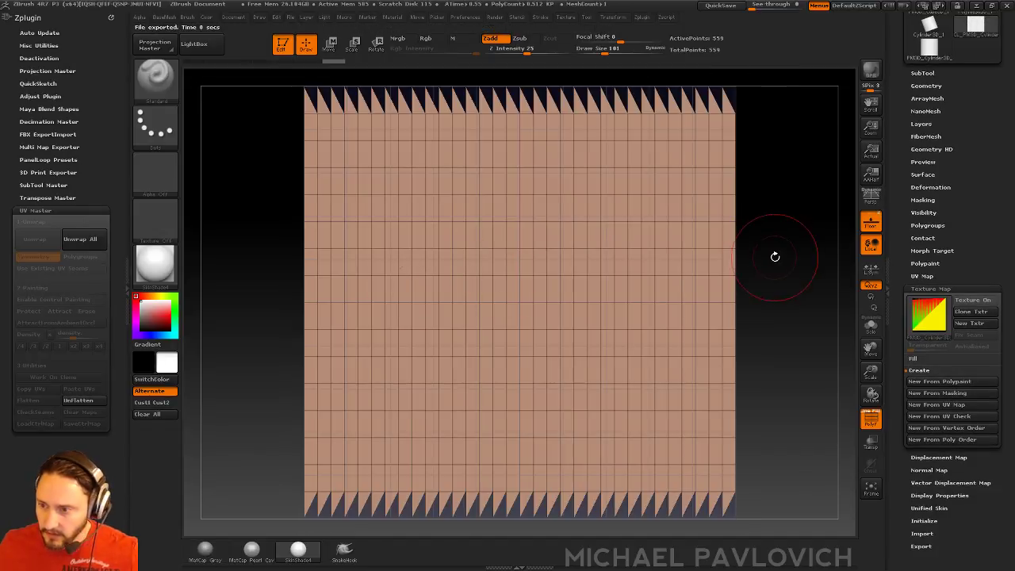
{"action": "left_click_drag", "start_coordinate": [771, 257], "coordinate": [798, 231]}
{"action": "left_click", "coordinate": [72, 402]}
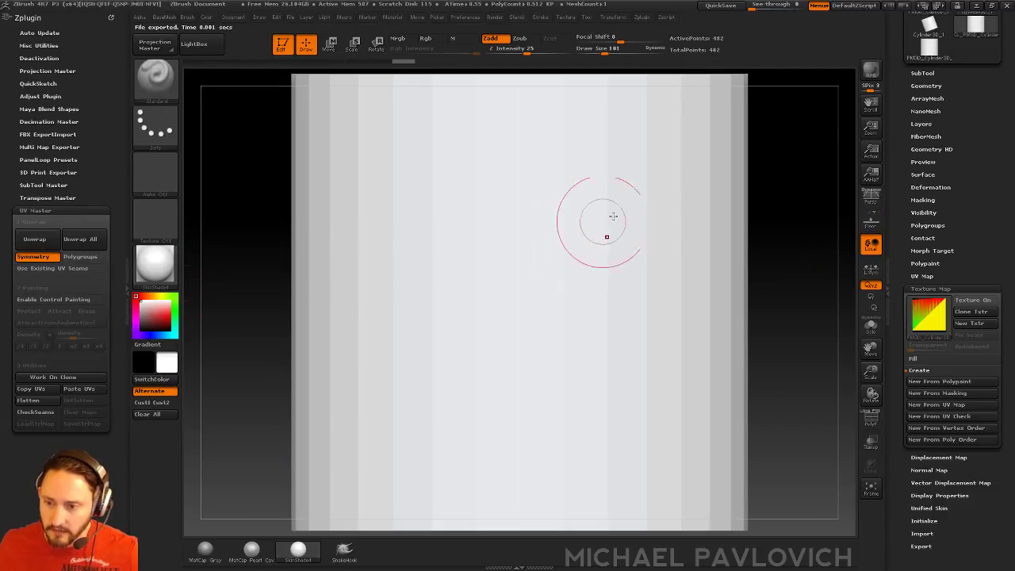
- Show the polyframe on the cylinder clone and split it into polygroups by its face normals
{"action": "left_click", "coordinate": [870, 425]}
{"action": "left_click_drag", "start_coordinate": [733, 245], "coordinate": [713, 262]}
{"action": "left_click_drag", "start_coordinate": [754, 162], "coordinate": [742, 200]}
{"action": "key", "text": "1"}
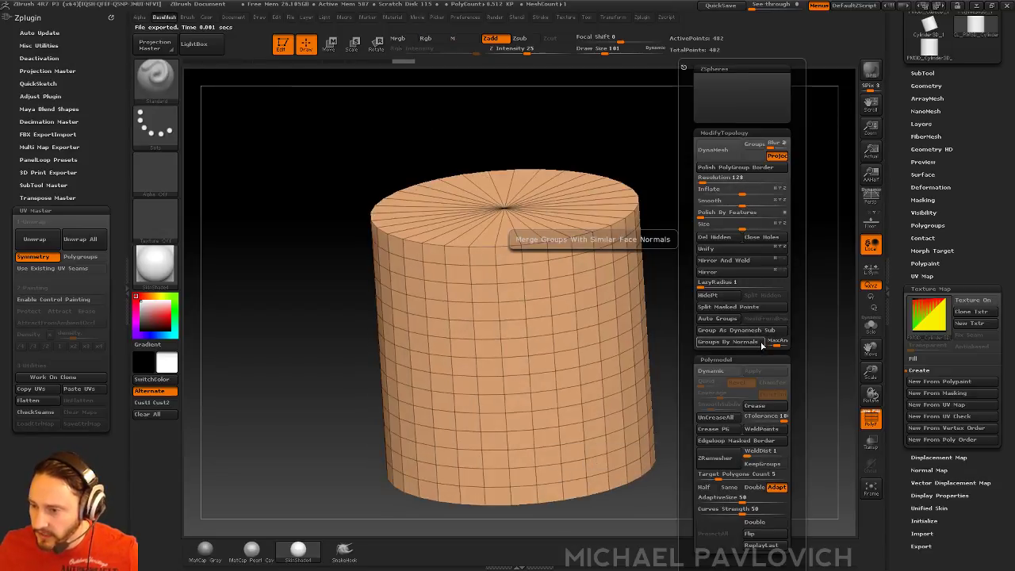
{"action": "left_click", "coordinate": [746, 342]}
{"action": "left_click_drag", "start_coordinate": [684, 362], "coordinate": [730, 276]}
- Enable Polygroups in UV Master, unwrap the cylinder clone and flatten it to display its UV islands
{"action": "left_click", "coordinate": [81, 256]}
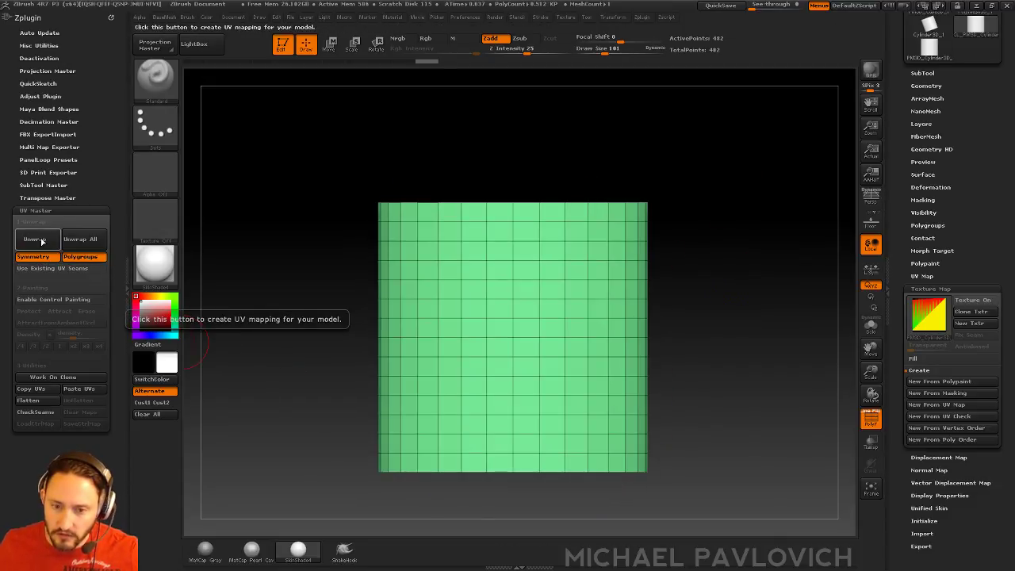
{"action": "left_click", "coordinate": [35, 239]}
{"action": "left_click", "coordinate": [39, 401]}
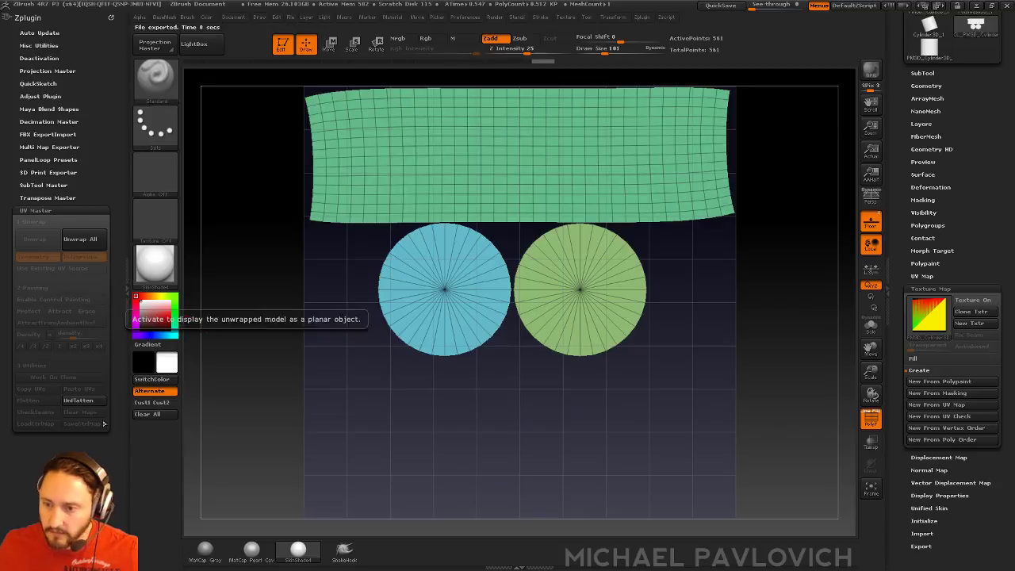
- Set the draw size to 62 and switch to the Move transpose tool for editing the flattened UV islands
{"action": "left_click_drag", "start_coordinate": [756, 286], "coordinate": [731, 343], "text": "alt"}
{"action": "key", "text": "s"}
{"action": "left_click_drag", "start_coordinate": [731, 343], "coordinate": [736, 302]}
{"action": "mouse_move", "coordinate": [735, 218]}
{"action": "left_mouse_down"}
{"action": "mouse_move", "coordinate": [758, 266]}
{"action": "mouse_move", "coordinate": [732, 222]}
{"action": "left_mouse_up"}
{"action": "key", "text": "w"}
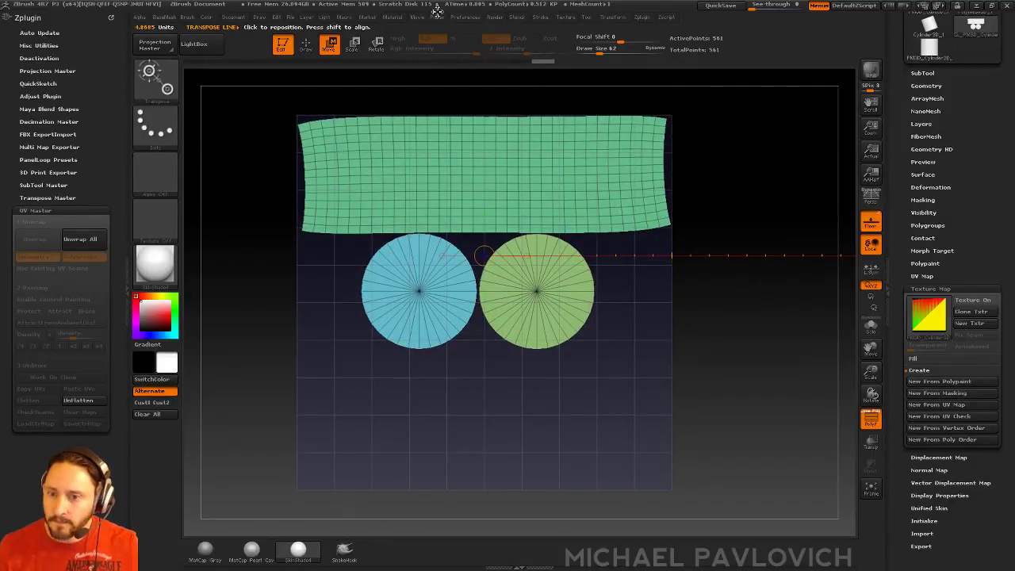
- Set Mask By Polygroups to 100 in the brush's auto masking settings
{"action": "left_click", "coordinate": [192, 19]}
{"action": "left_click", "coordinate": [187, 28]}
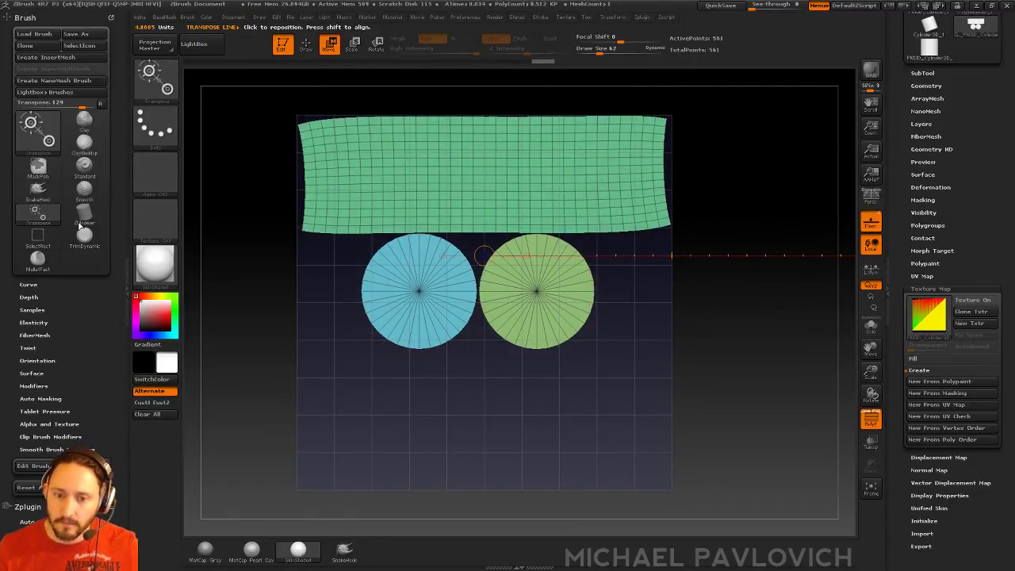
{"action": "left_click", "coordinate": [41, 399]}
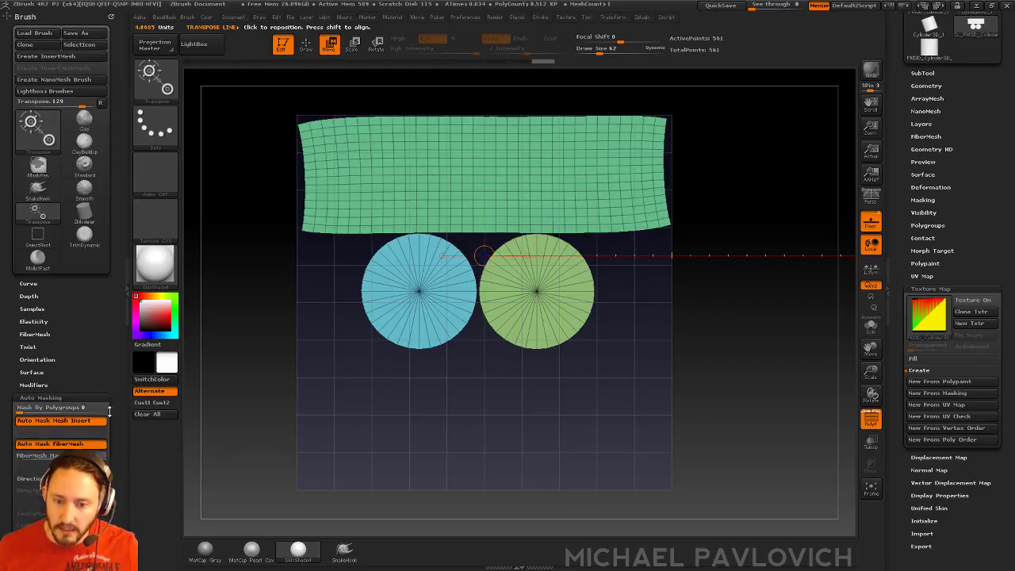
{"action": "mouse_move", "coordinate": [86, 399]}
{"action": "left_mouse_down"}
{"action": "mouse_move", "coordinate": [88, 308]}
{"action": "mouse_move", "coordinate": [113, 319]}
{"action": "left_mouse_up"}
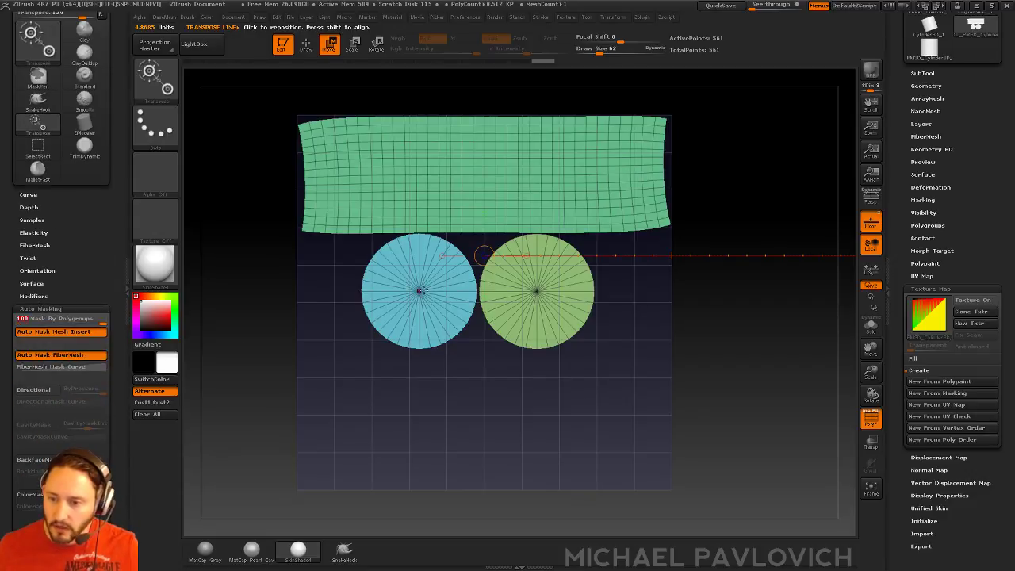
- Move the blue and green circular cap islands down, clear of the rectangular side island
{"action": "left_click_drag", "start_coordinate": [419, 291], "coordinate": [488, 478]}
{"action": "mouse_move", "coordinate": [453, 384]}
{"action": "left_mouse_down"}
{"action": "mouse_move", "coordinate": [370, 413]}
{"action": "mouse_move", "coordinate": [423, 451]}
{"action": "mouse_move", "coordinate": [416, 467]}
{"action": "left_mouse_up"}
{"action": "left_click_drag", "start_coordinate": [536, 291], "coordinate": [602, 419]}
{"action": "mouse_move", "coordinate": [568, 352]}
{"action": "left_mouse_down"}
{"action": "mouse_move", "coordinate": [534, 386]}
{"action": "mouse_move", "coordinate": [600, 424]}
{"action": "mouse_move", "coordinate": [557, 440]}
{"action": "mouse_move", "coordinate": [548, 427]}
{"action": "mouse_move", "coordinate": [593, 458]}
{"action": "mouse_move", "coordinate": [584, 421]}
{"action": "left_mouse_up"}
- Shift the rectangular side island slightly down inside the UV square and clear the mask
{"action": "left_click_drag", "start_coordinate": [545, 193], "coordinate": [620, 254]}
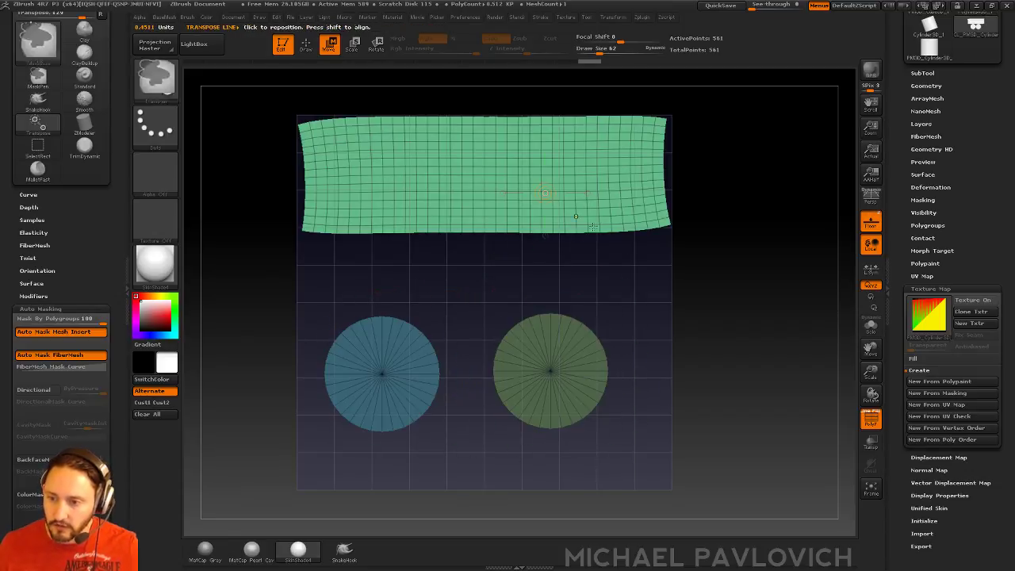
{"action": "mouse_move", "coordinate": [416, 165]}
{"action": "left_mouse_down"}
{"action": "mouse_move", "coordinate": [418, 195]}
{"action": "mouse_move", "coordinate": [462, 288]}
{"action": "left_mouse_up"}
{"action": "mouse_move", "coordinate": [438, 227]}
{"action": "left_mouse_down"}
{"action": "mouse_move", "coordinate": [462, 230]}
{"action": "mouse_move", "coordinate": [438, 243]}
{"action": "left_mouse_up"}
{"action": "left_click_drag", "start_coordinate": [625, 277], "coordinate": [643, 293], "text": "ctrl"}
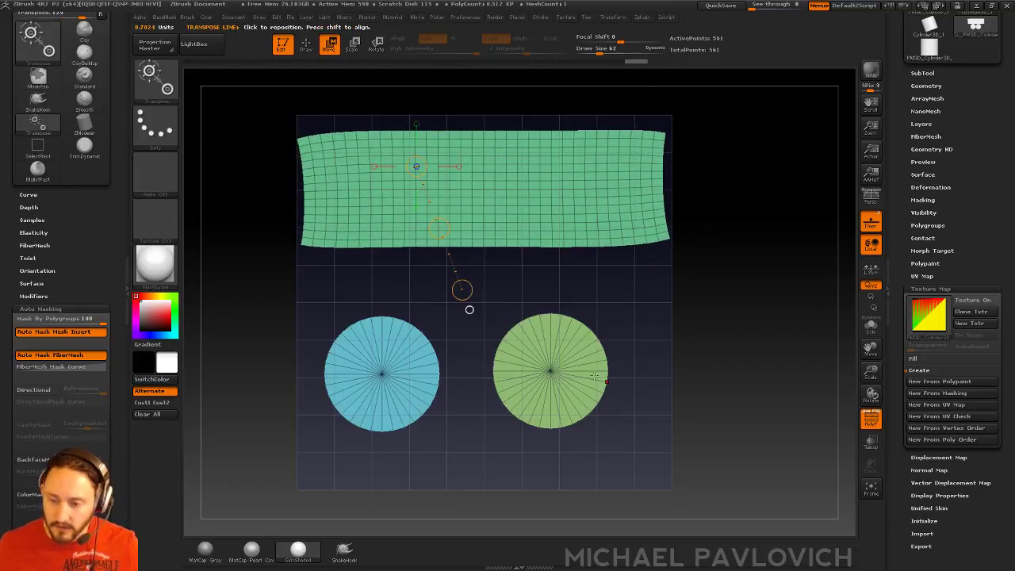
- Scale the blue and green circular cap islands down to about half their size
{"action": "key", "text": "e"}
{"action": "mouse_move", "coordinate": [566, 367]}
{"action": "left_mouse_down"}
{"action": "mouse_move", "coordinate": [720, 352]}
{"action": "mouse_move", "coordinate": [651, 358]}
{"action": "left_mouse_up"}
{"action": "left_click_drag", "start_coordinate": [381, 373], "coordinate": [495, 299]}
{"action": "left_click_drag", "start_coordinate": [494, 298], "coordinate": [437, 337]}
{"action": "mouse_move", "coordinate": [410, 373]}
{"action": "left_mouse_down"}
{"action": "mouse_move", "coordinate": [568, 378]}
{"action": "mouse_move", "coordinate": [557, 369]}
{"action": "left_mouse_up"}
{"action": "left_click_drag", "start_coordinate": [482, 372], "coordinate": [473, 373]}
{"action": "left_click_drag", "start_coordinate": [452, 418], "coordinate": [451, 414]}
{"action": "key", "text": "ctrl+z"}
- With Mask By Polygroups at 0, use a mask to move both cap islands together to the lower part of the UV square
{"action": "left_click_drag", "start_coordinate": [319, 290], "coordinate": [661, 444], "text": "ctrl"}
{"action": "left_click_drag", "start_coordinate": [53, 320], "coordinate": [45, 321]}
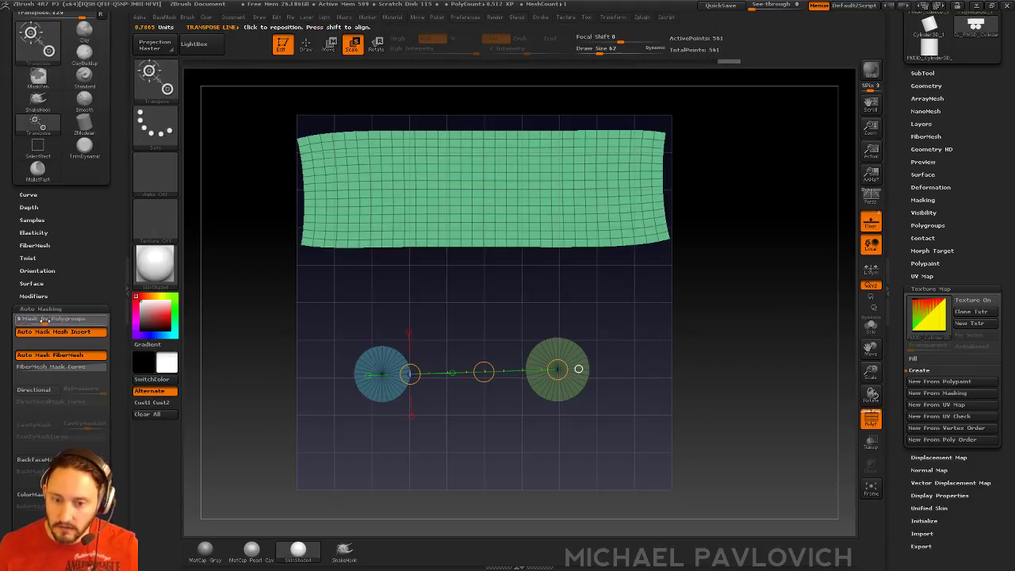
{"action": "left_click", "coordinate": [574, 316], "text": "ctrl"}
{"action": "key", "text": "w"}
{"action": "left_click_drag", "start_coordinate": [483, 372], "coordinate": [435, 448]}
{"action": "left_click_drag", "start_coordinate": [611, 309], "coordinate": [673, 381], "text": "ctrl"}
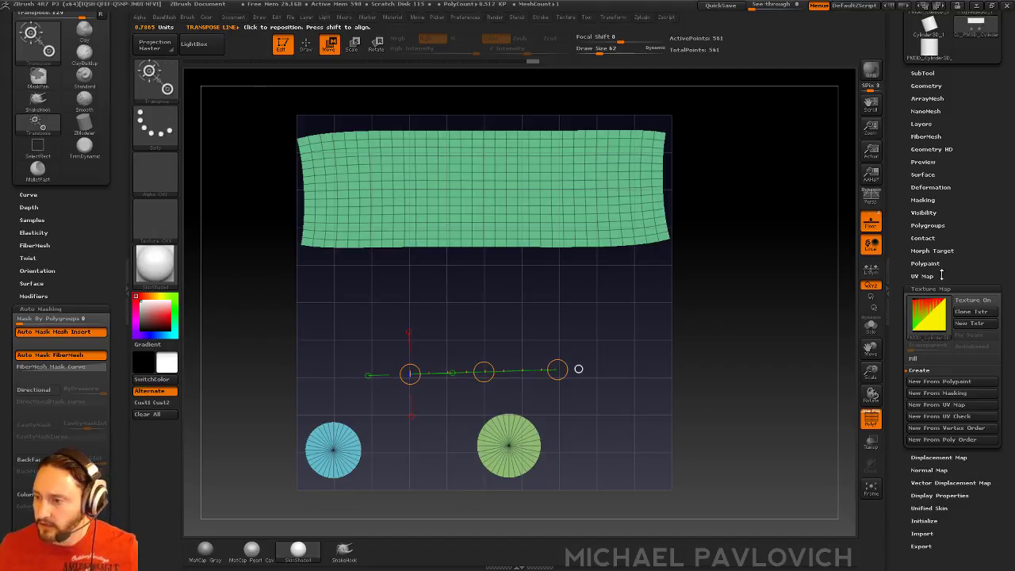
- Mask the islands by Border so only the side island's outline stays editable, and choose the ClipCurve brush
{"action": "left_click", "coordinate": [931, 289]}
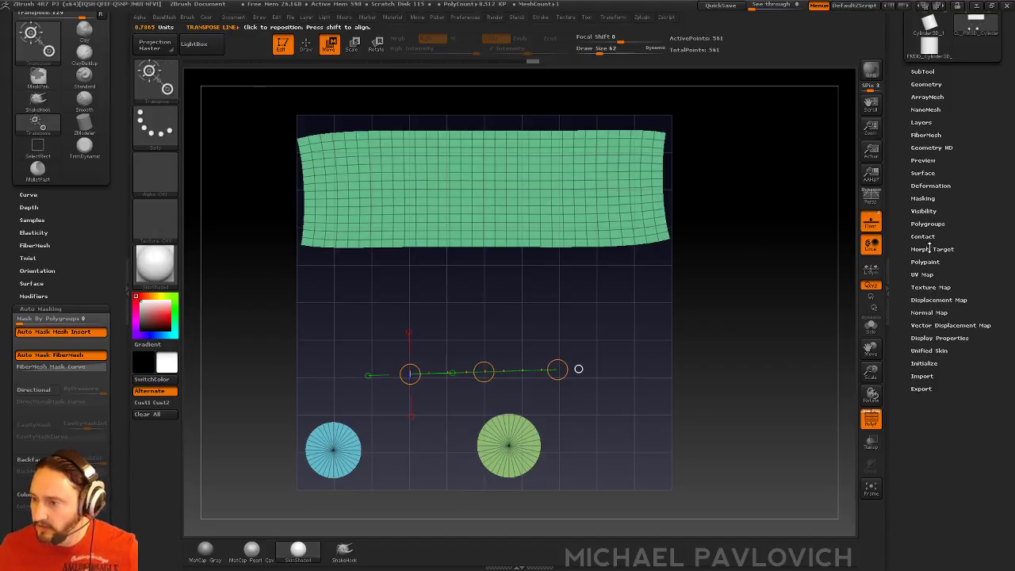
{"action": "left_click", "coordinate": [921, 198]}
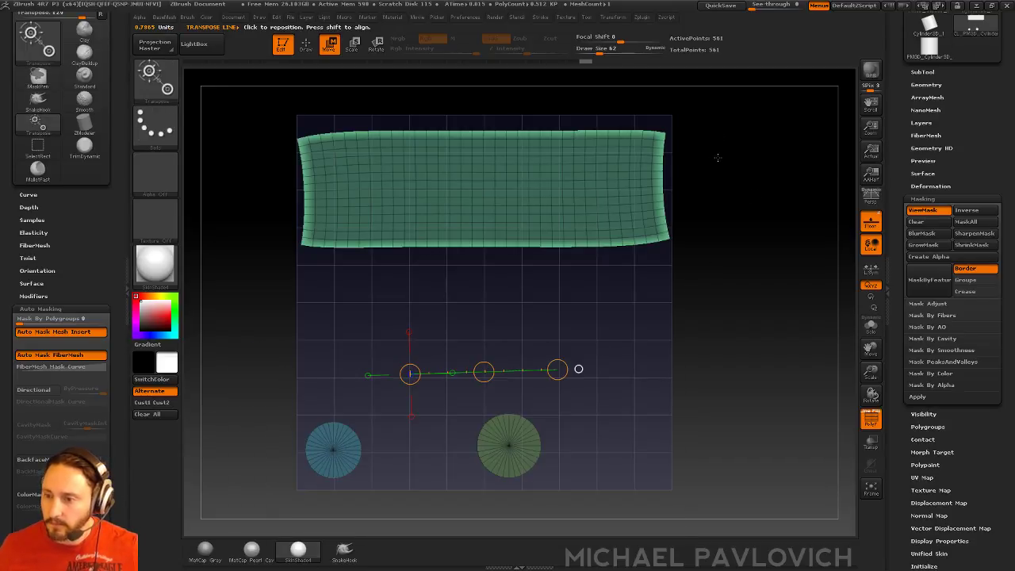
{"action": "left_click", "coordinate": [155, 77], "text": "ctrl+shift"}
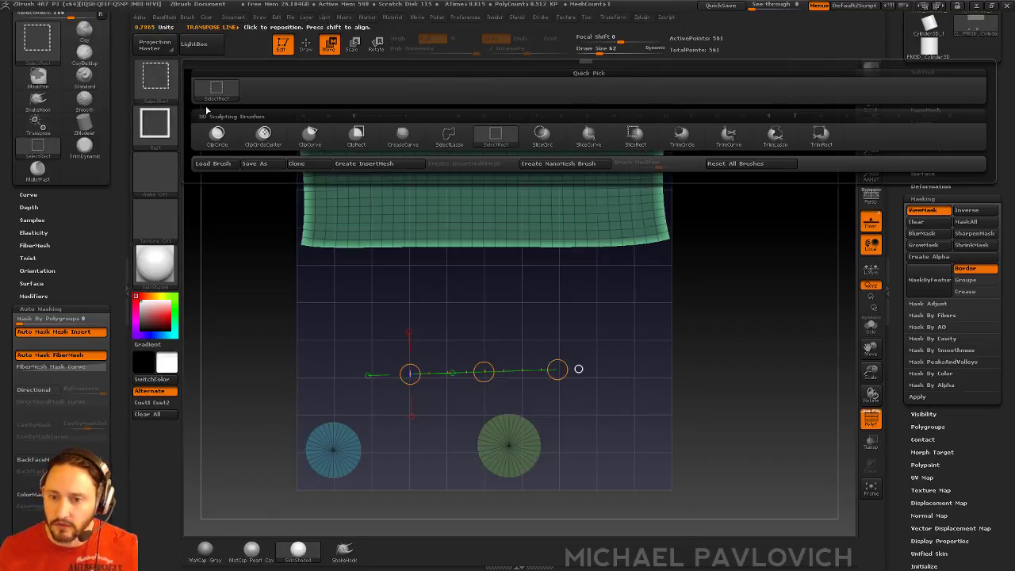
{"action": "left_click", "coordinate": [310, 136], "text": "ctrl+shift"}
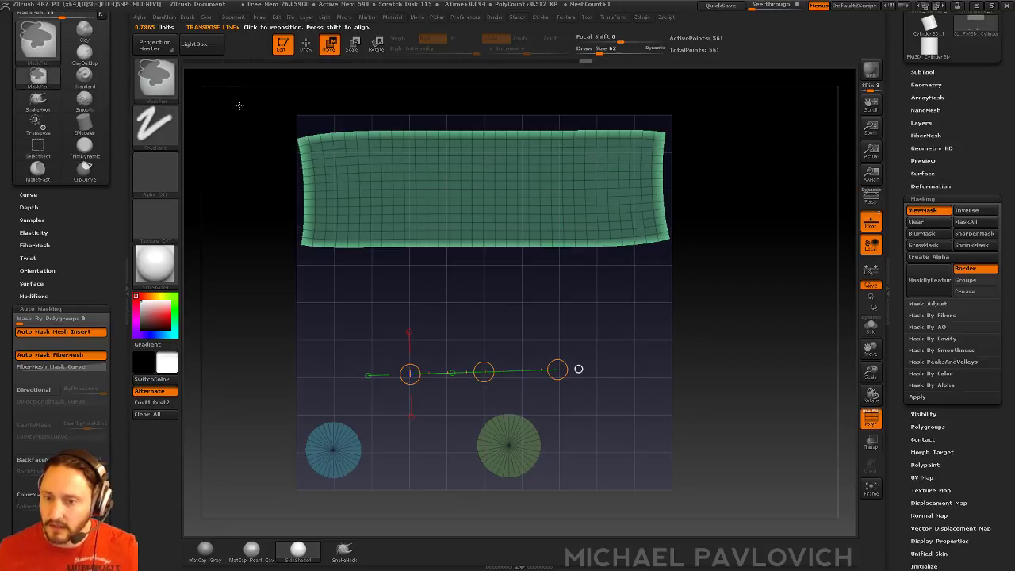
- Mask everything except the side island's lower border and straighten that border with ClipCurve
{"action": "mouse_move", "coordinate": [239, 101]}
{"action": "left_mouse_down", "text": "ctrl"}
{"action": "mouse_move", "coordinate": [583, 127]}
{"action": "mouse_move", "coordinate": [775, 225]}
{"action": "mouse_move", "coordinate": [773, 239]}
{"action": "left_mouse_up", "text": "ctrl"}
{"action": "left_click_drag", "start_coordinate": [281, 206], "coordinate": [330, 241], "text": "ctrl"}
{"action": "left_click_drag", "start_coordinate": [705, 274], "coordinate": [233, 275], "text": "ctrl+shift"}
{"action": "mouse_move", "coordinate": [507, 256]}
{"action": "left_mouse_down", "text": "ctrl+shift"}
{"action": "mouse_move", "coordinate": [566, 283]}
{"action": "mouse_move", "coordinate": [725, 246]}
{"action": "mouse_move", "coordinate": [727, 256]}
{"action": "left_mouse_up", "text": "ctrl+shift"}
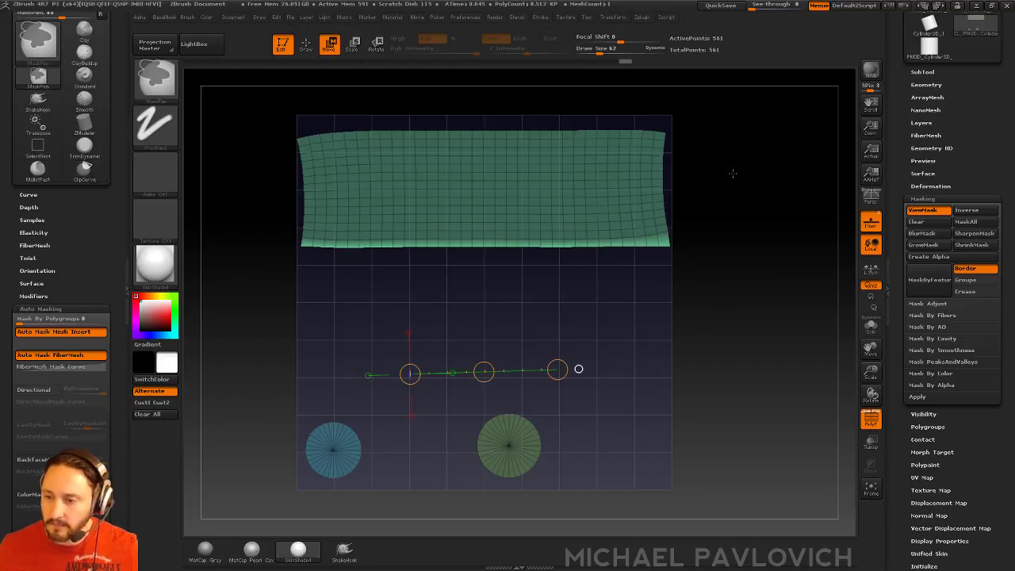
- Leave only the right border of the side island unmasked and straighten it with the Move transpose line
{"action": "left_click_drag", "start_coordinate": [736, 181], "coordinate": [728, 155], "text": "ctrl"}
{"action": "left_click_drag", "start_coordinate": [714, 104], "coordinate": [659, 252], "text": "ctrl"}
{"action": "left_click", "coordinate": [761, 233], "text": "ctrl"}
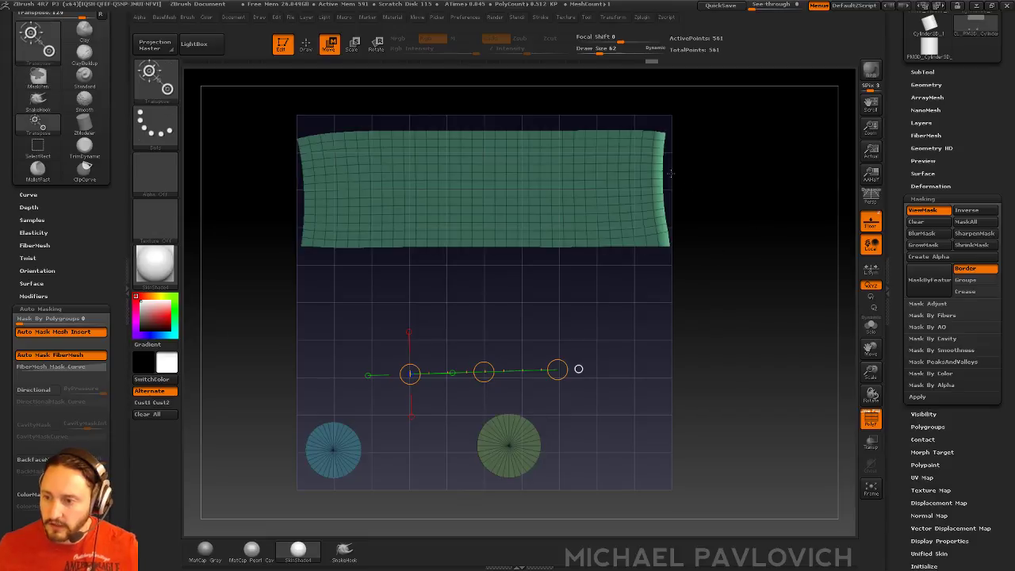
{"action": "mouse_move", "coordinate": [664, 171]}
{"action": "left_mouse_down"}
{"action": "mouse_move", "coordinate": [765, 171]}
{"action": "mouse_move", "coordinate": [718, 171]}
{"action": "left_mouse_up"}
- Invert the masking to protect the island borders, relax the interior with the Relax deformation, and return to Draw mode
{"action": "key", "text": "ctrl+h"}
{"action": "key", "text": "ctrl+h"}
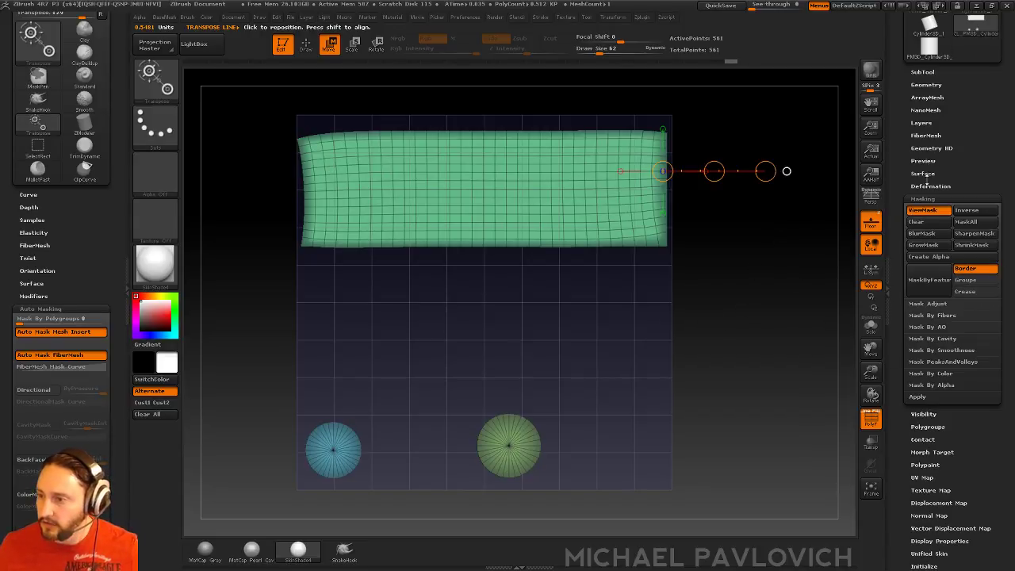
{"action": "left_click", "coordinate": [923, 184]}
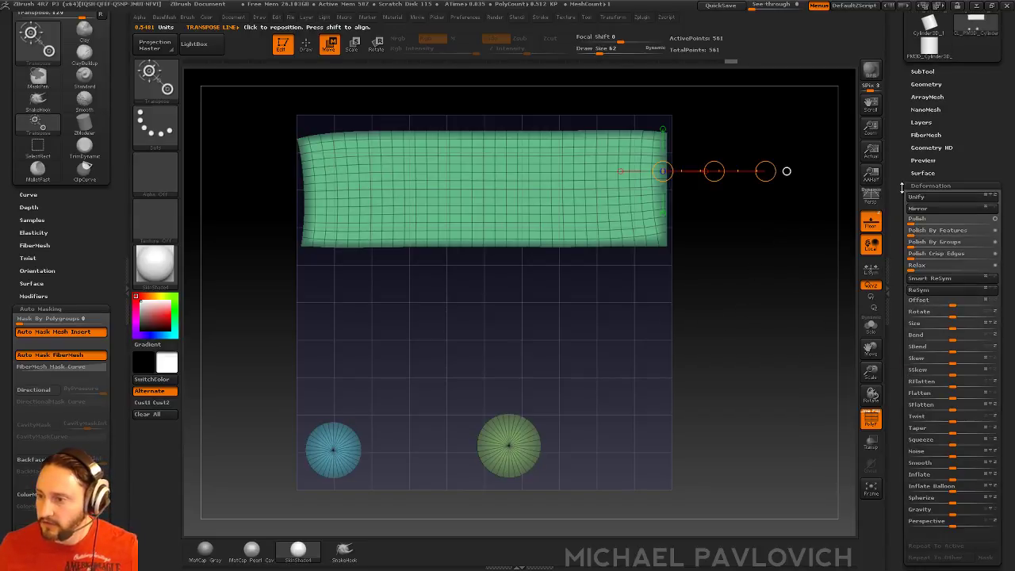
{"action": "left_click", "coordinate": [925, 222]}
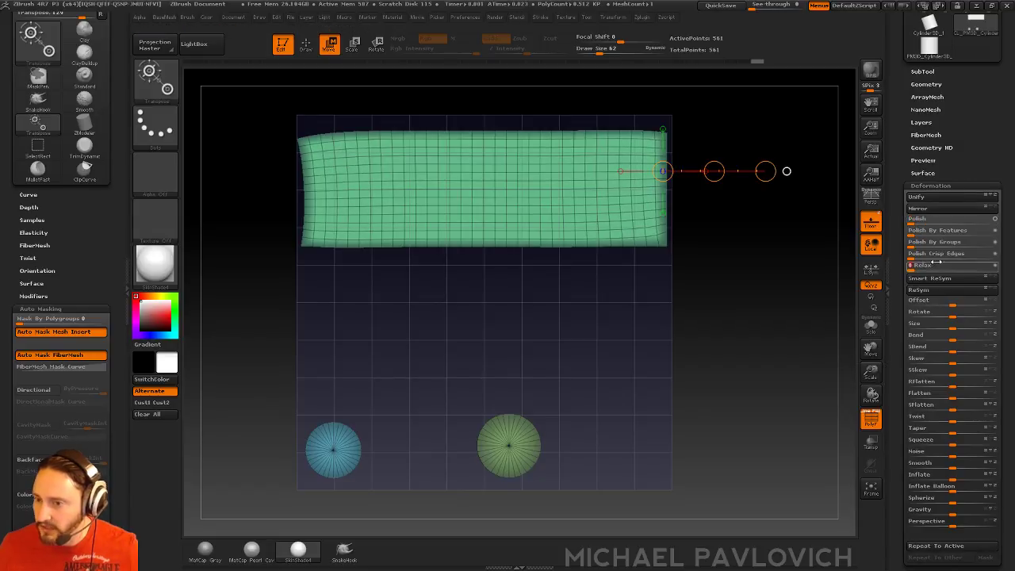
{"action": "key", "text": "q"}
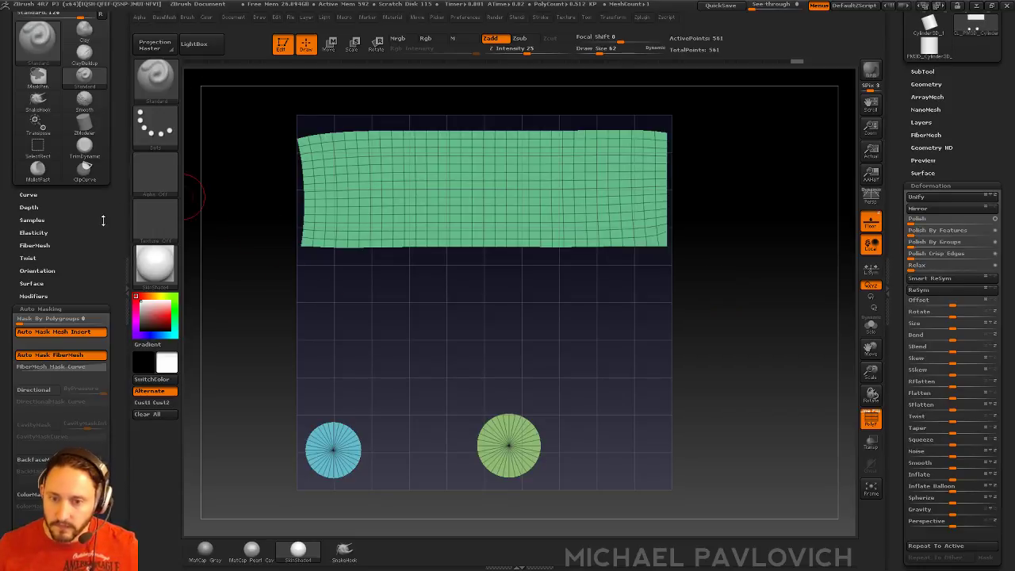
- Unflatten the clone, copy its UVs, and paste them onto the original PM3D cylinder
{"action": "mouse_move", "coordinate": [103, 222]}
{"action": "left_mouse_down"}
{"action": "mouse_move", "coordinate": [97, 374]}
{"action": "mouse_move", "coordinate": [109, 173]}
{"action": "left_mouse_up"}
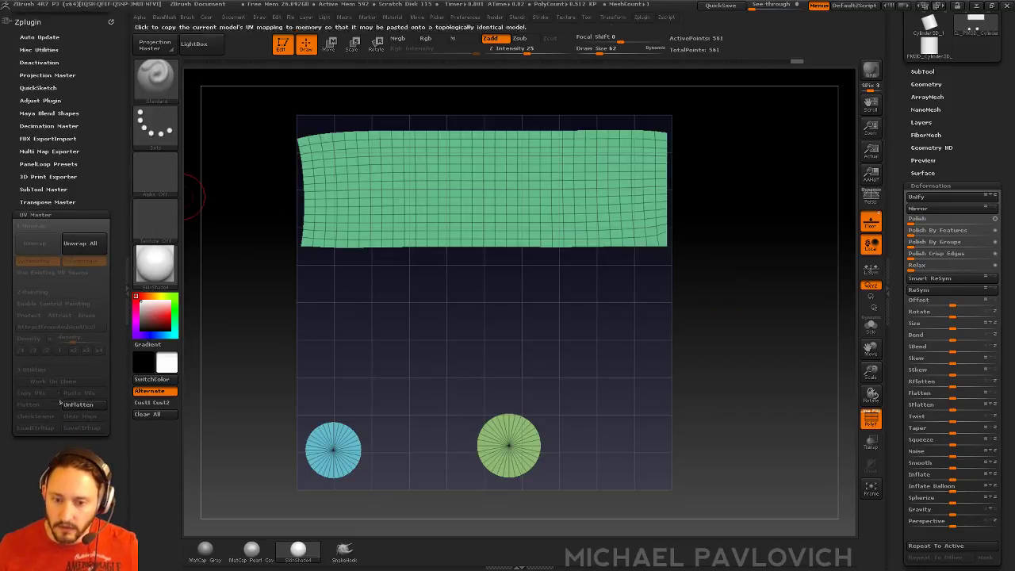
{"action": "left_click", "coordinate": [77, 405]}
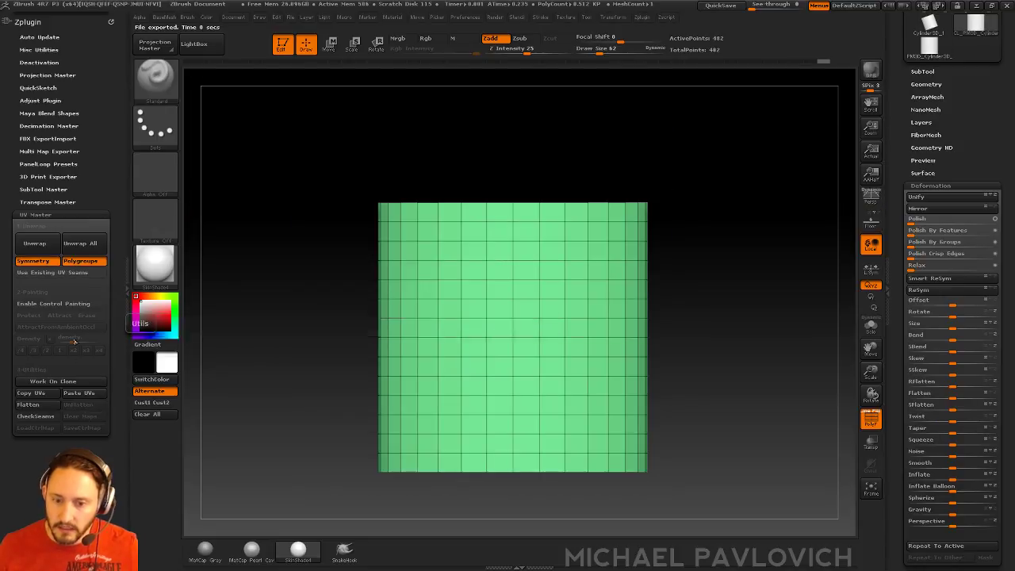
{"action": "left_click", "coordinate": [41, 394]}
{"action": "left_click_drag", "start_coordinate": [895, 146], "coordinate": [899, 308]}
{"action": "left_click", "coordinate": [940, 300]}
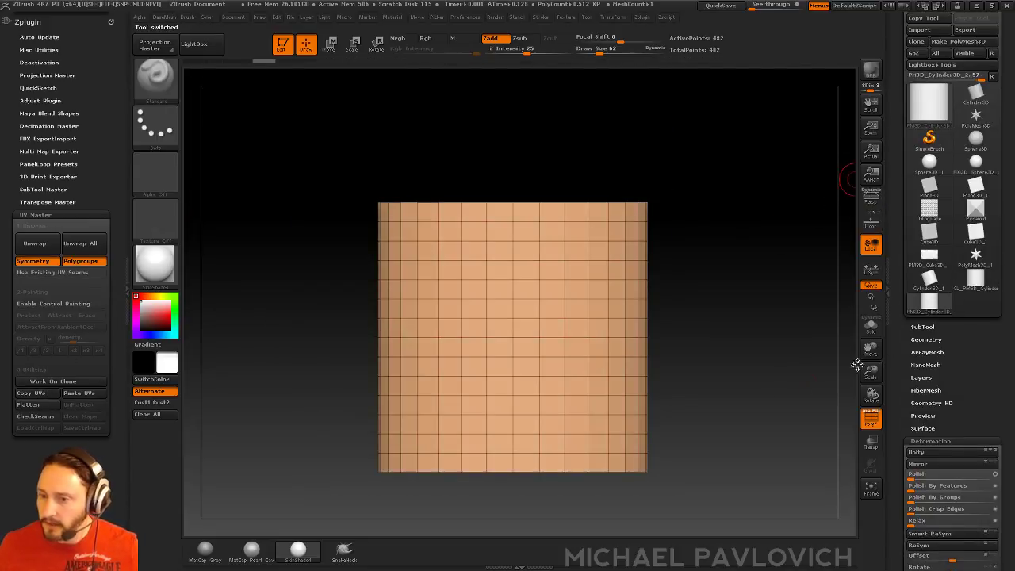
{"action": "left_click", "coordinate": [32, 394]}
- Create a texture from UV Check on the original cylinder to verify its new UV layout
{"action": "scroll", "coordinate": [914, 253], "scroll_direction": "down", "scroll_amount": 5}
{"action": "scroll", "coordinate": [916, 251], "scroll_direction": "down", "scroll_amount": 5}
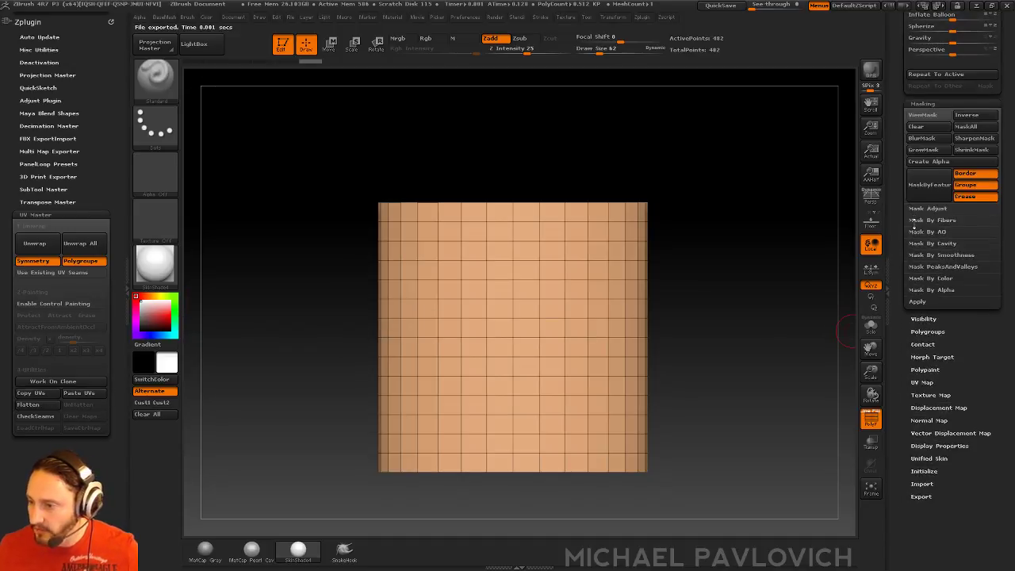
{"action": "left_click", "coordinate": [927, 389]}
{"action": "left_click", "coordinate": [935, 424]}
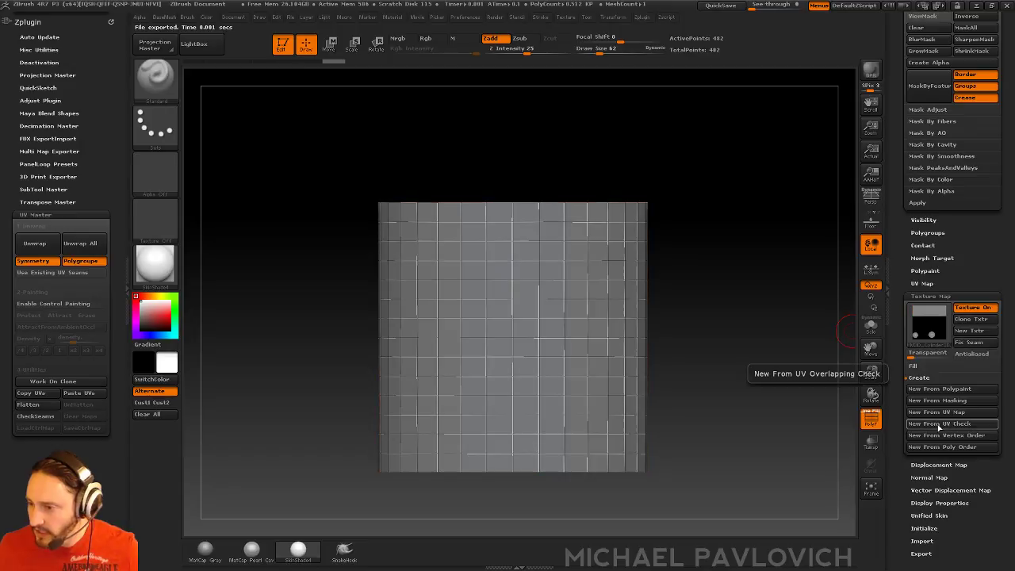
{"action": "mouse_move", "coordinate": [936, 325]}
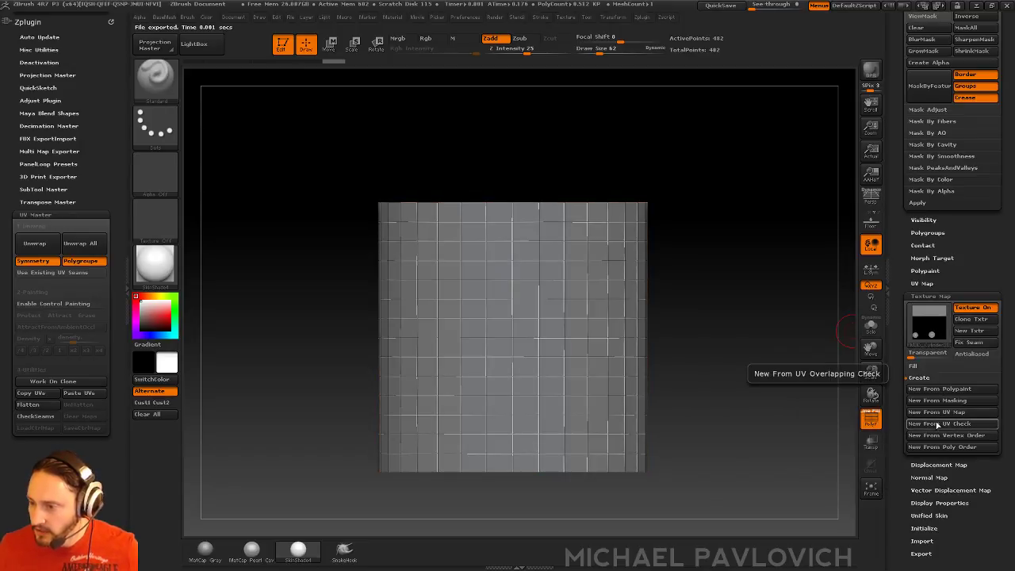
- Turn off the cylinder's UV check texture and show the polyframe again
{"action": "left_click_drag", "start_coordinate": [777, 372], "coordinate": [761, 301]}
{"action": "left_click", "coordinate": [973, 307]}
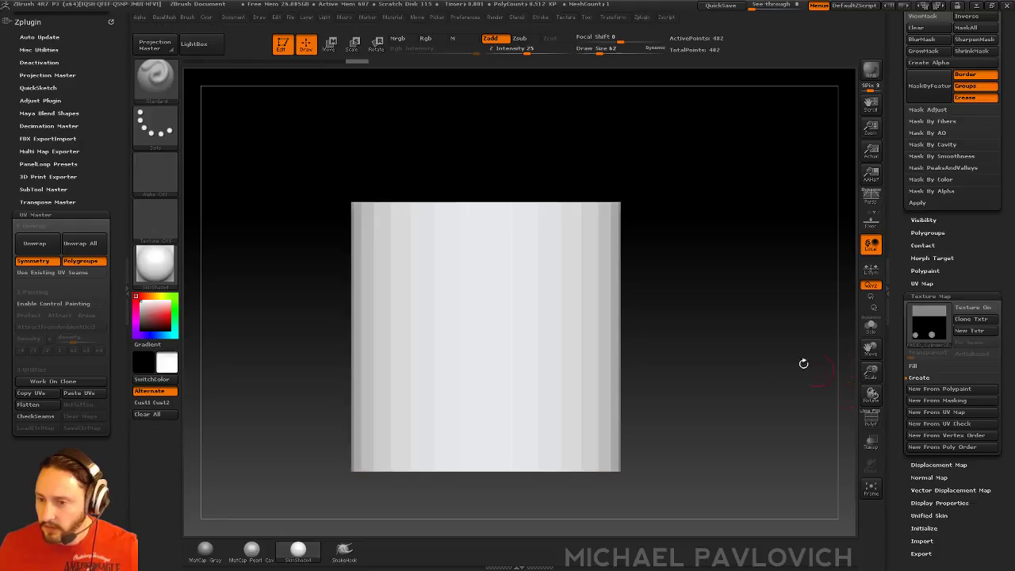
{"action": "mouse_move", "coordinate": [738, 362]}
{"action": "left_mouse_down"}
{"action": "mouse_move", "coordinate": [756, 376]}
{"action": "mouse_move", "coordinate": [761, 348]}
{"action": "left_mouse_up"}
{"action": "left_click", "coordinate": [870, 418]}
{"action": "left_click", "coordinate": [929, 296]}
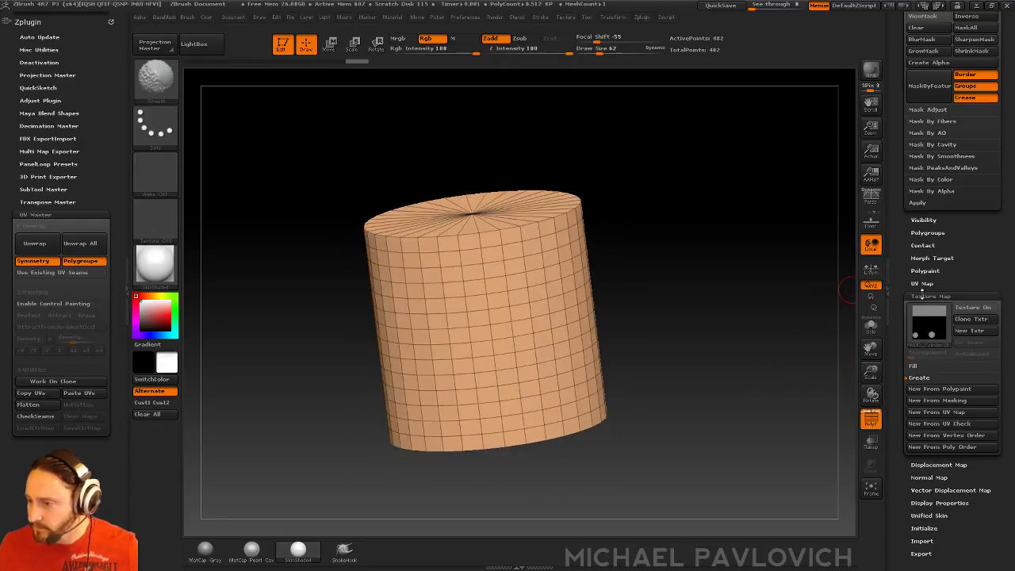
- Open NoiseMaker to add surface noise to the cylinder
{"action": "left_click_drag", "start_coordinate": [897, 203], "coordinate": [896, 347]}
{"action": "left_click", "coordinate": [923, 147], "text": "shift"}
{"action": "scroll", "coordinate": [904, 238], "scroll_direction": "up", "scroll_amount": 6}
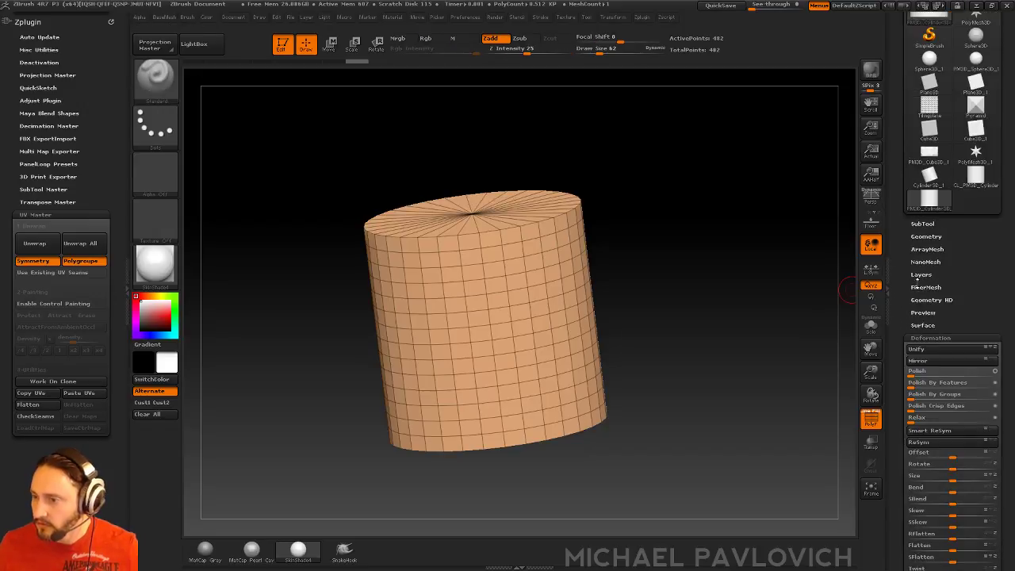
{"action": "left_click", "coordinate": [925, 333], "text": "shift"}
{"action": "left_click", "coordinate": [926, 322], "text": "shift"}
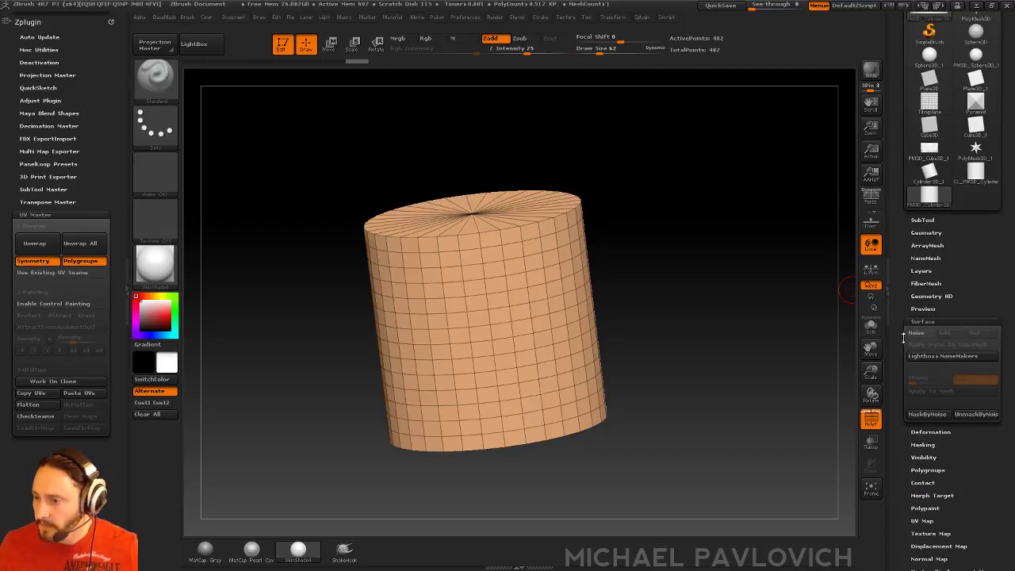
{"action": "left_click_drag", "start_coordinate": [901, 335], "coordinate": [902, 307]}
{"action": "left_click", "coordinate": [922, 309]}
{"action": "left_click_drag", "start_coordinate": [836, 300], "coordinate": [789, 317]}
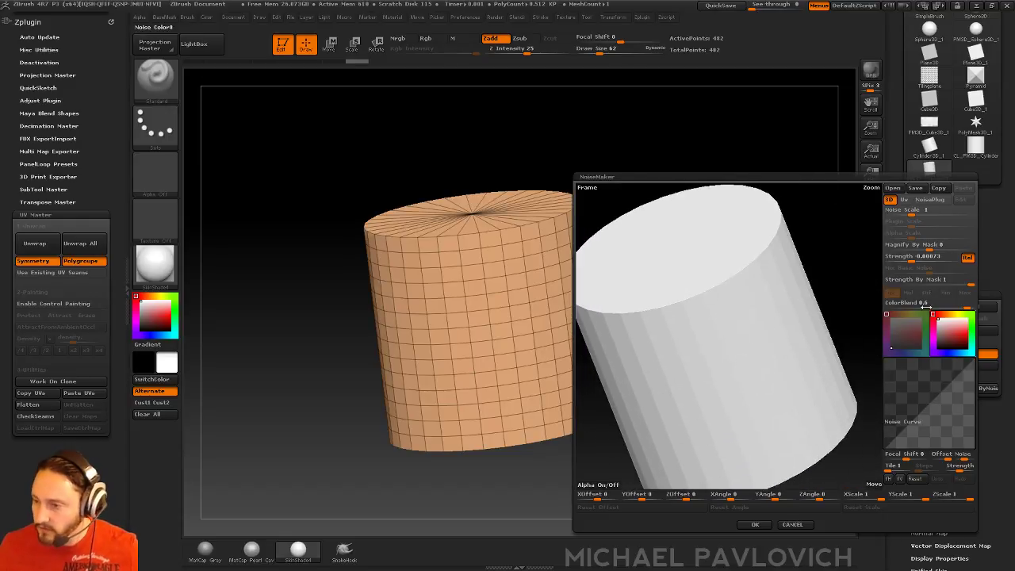
- Set the Noise Scale to about 76.4, reshape the noise curve into peaks, and lower the Strength to about 0.003
{"action": "left_click_drag", "start_coordinate": [923, 259], "coordinate": [944, 260]}
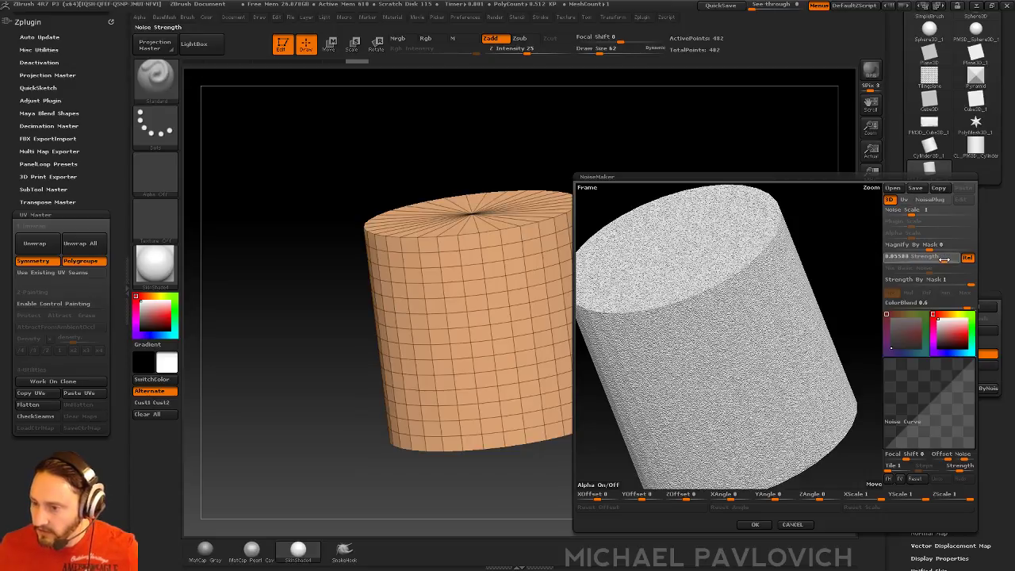
{"action": "left_click_drag", "start_coordinate": [910, 212], "coordinate": [943, 212]}
{"action": "left_click_drag", "start_coordinate": [902, 419], "coordinate": [936, 440]}
{"action": "left_click_drag", "start_coordinate": [961, 395], "coordinate": [967, 477]}
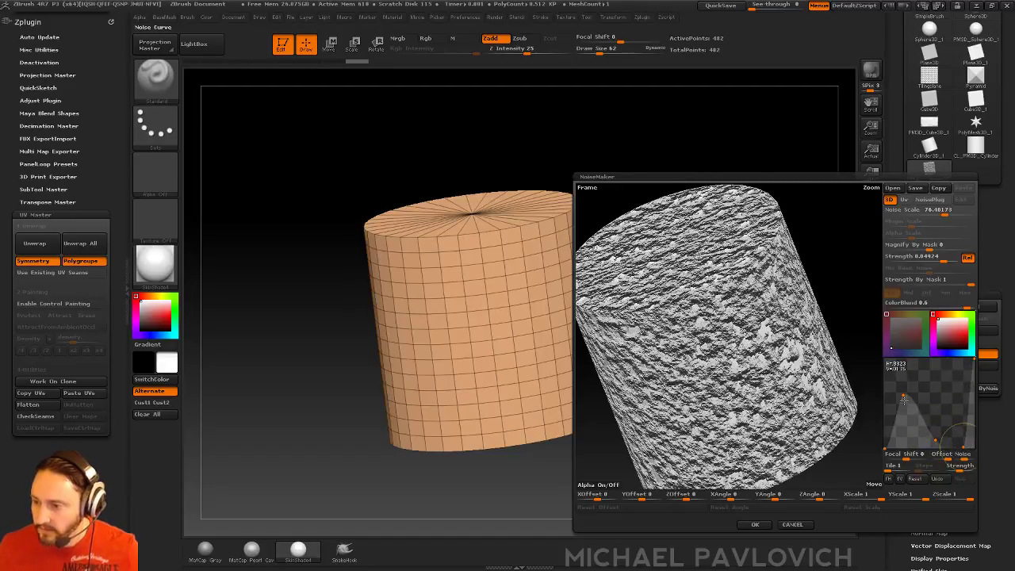
{"action": "left_click_drag", "start_coordinate": [903, 394], "coordinate": [910, 434]}
{"action": "left_click_drag", "start_coordinate": [942, 258], "coordinate": [933, 257]}
{"action": "left_click_drag", "start_coordinate": [841, 253], "coordinate": [861, 245]}
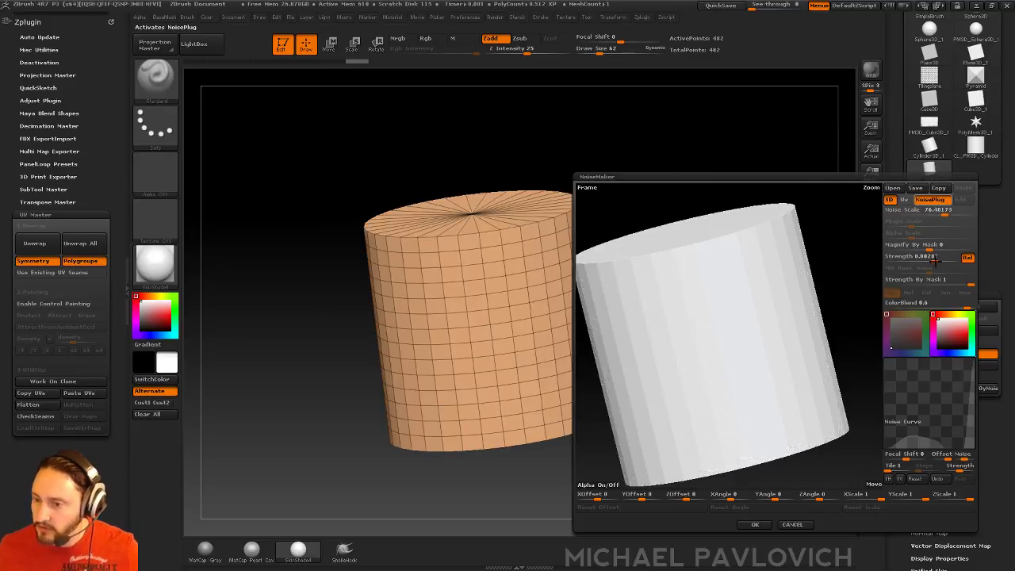
- Add the Brick pattern through NoisePlug, with Plugin Scale at about 47 and Strength at about 0.021
{"action": "left_click_drag", "start_coordinate": [351, 148], "coordinate": [230, 153]}
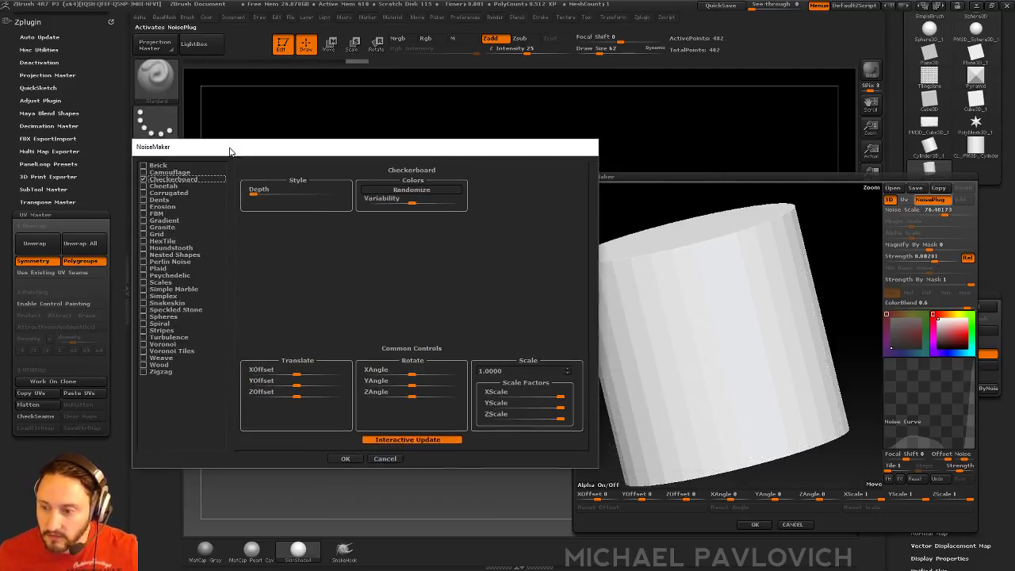
{"action": "left_click", "coordinate": [157, 183]}
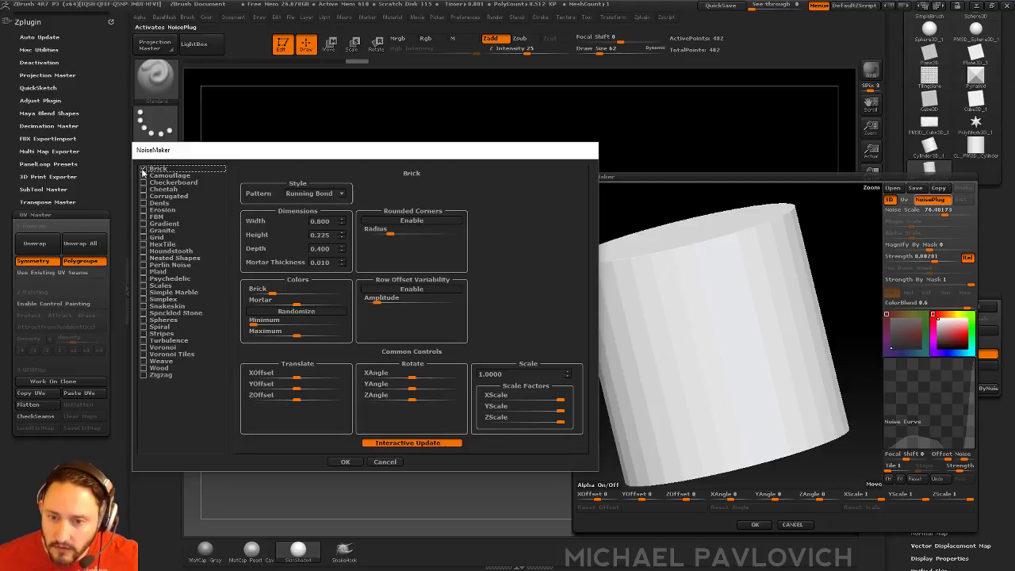
{"action": "left_click", "coordinate": [367, 461]}
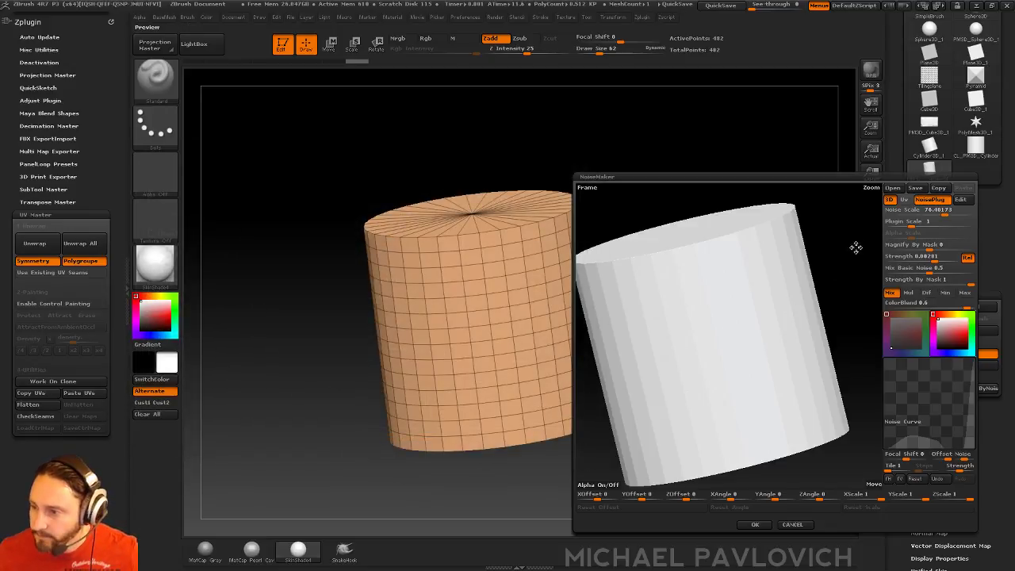
{"action": "left_click_drag", "start_coordinate": [855, 251], "coordinate": [940, 260]}
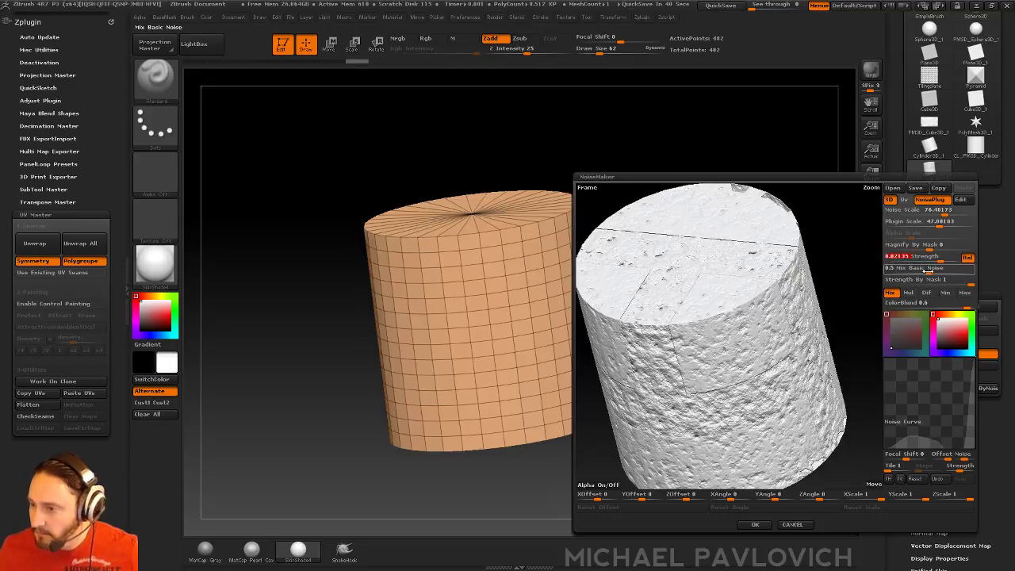
- Set Mix Basic Noise to 0, Noise Scale to about 0.68, Plugin Scale to about 57.5 and Strength to about -0.19, and reset the noise curve
{"action": "left_click_drag", "start_coordinate": [929, 269], "coordinate": [860, 258]}
{"action": "left_click_drag", "start_coordinate": [929, 222], "coordinate": [904, 259]}
{"action": "mouse_move", "coordinate": [943, 214]}
{"action": "left_mouse_down"}
{"action": "mouse_move", "coordinate": [909, 214]}
{"action": "mouse_move", "coordinate": [906, 225]}
{"action": "mouse_move", "coordinate": [941, 226]}
{"action": "left_mouse_up"}
{"action": "left_click_drag", "start_coordinate": [905, 259], "coordinate": [889, 262]}
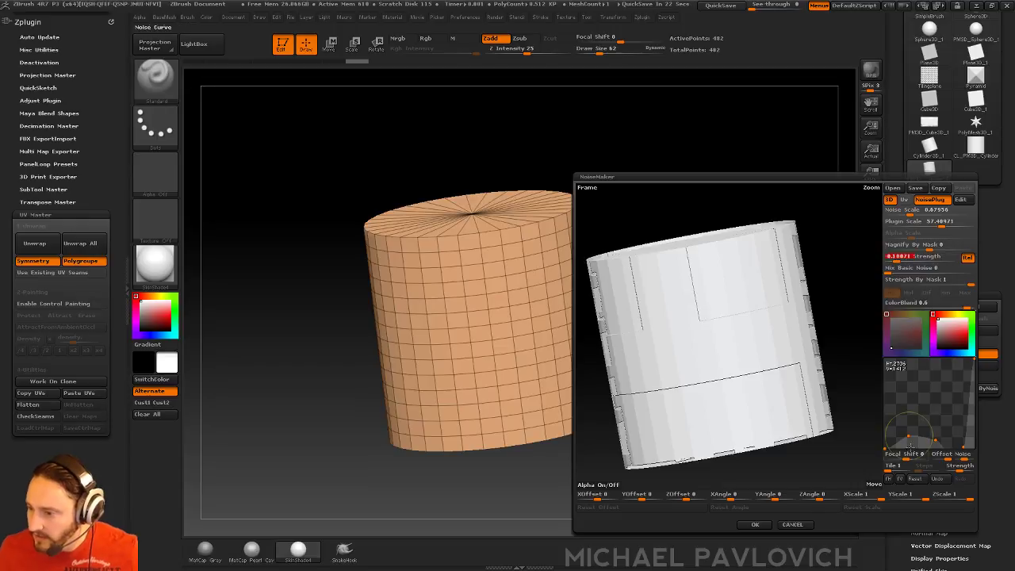
{"action": "left_click", "coordinate": [916, 480]}
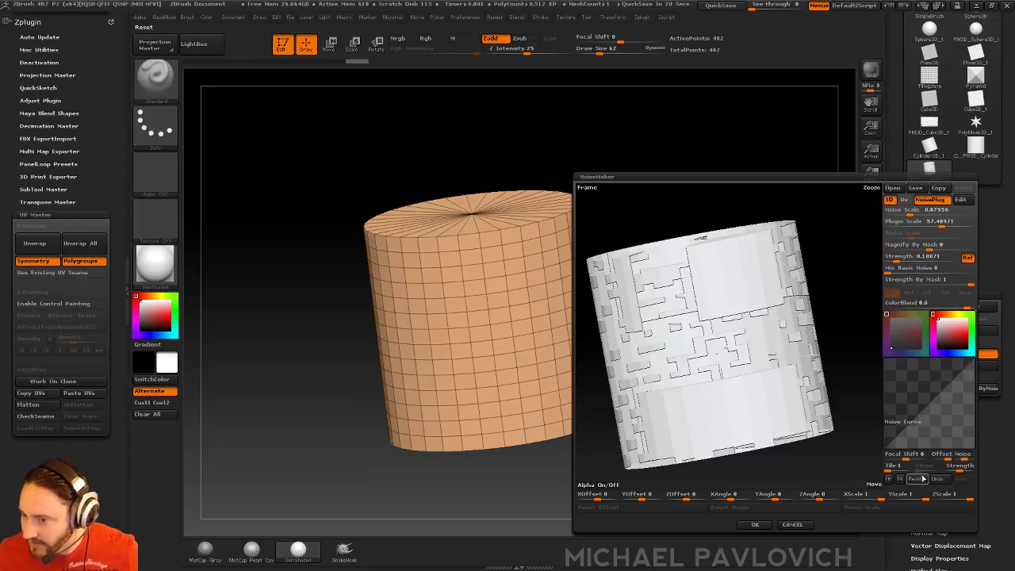
- Set the Brick pattern's Plugin Scale to about 0.96 and the Strength to about -0.179, and accept the Brick settings
{"action": "left_click_drag", "start_coordinate": [837, 239], "coordinate": [891, 258]}
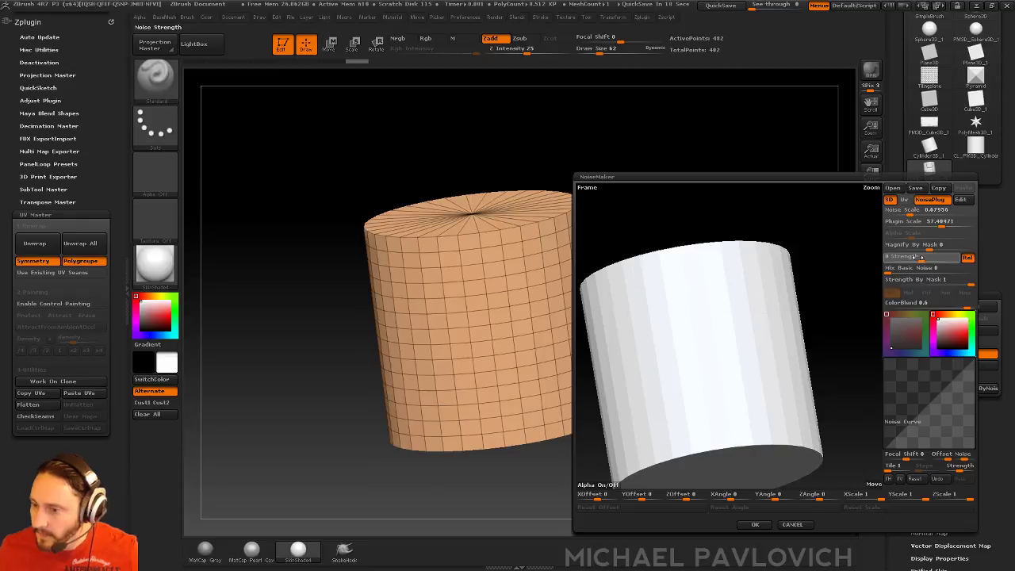
{"action": "left_click_drag", "start_coordinate": [940, 224], "coordinate": [918, 231]}
{"action": "left_click_drag", "start_coordinate": [825, 274], "coordinate": [838, 268]}
{"action": "left_click_drag", "start_coordinate": [906, 255], "coordinate": [848, 261]}
{"action": "left_click", "coordinate": [947, 226]}
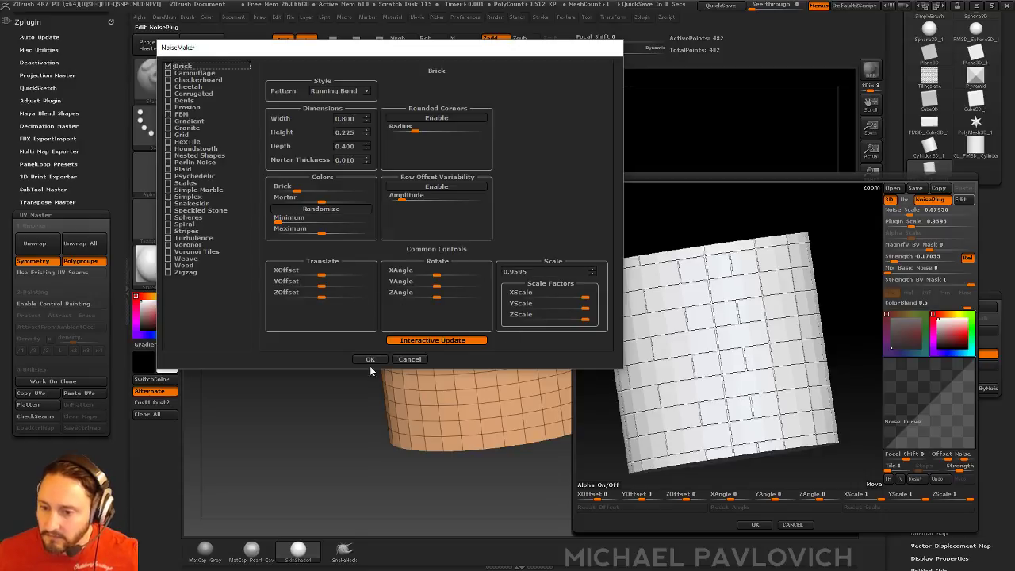
{"action": "left_click", "coordinate": [369, 359]}
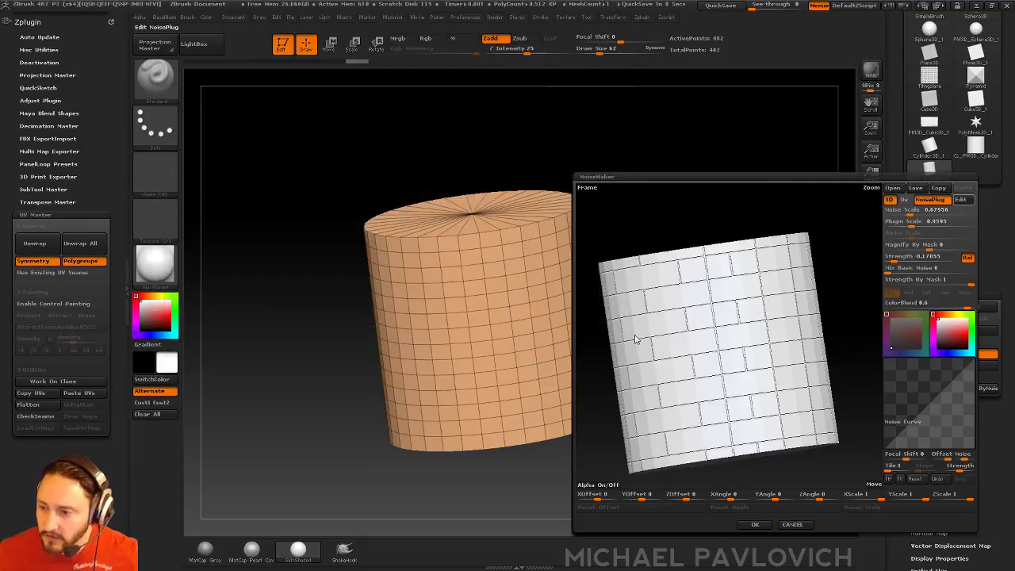
- Load knurling.PSD from the Desktop as the noise alpha and turn off NoisePlug
{"action": "left_click", "coordinate": [599, 485]}
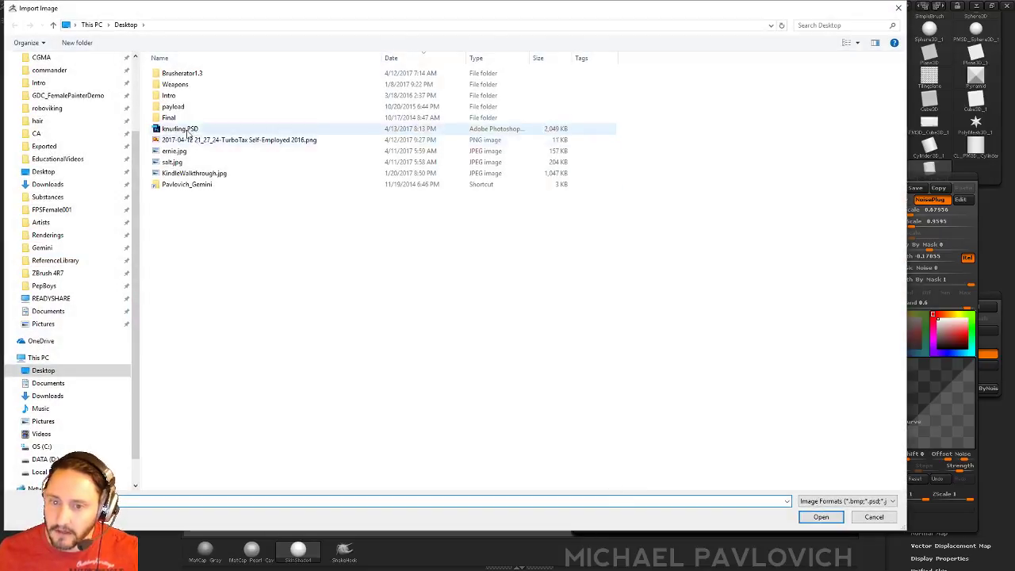
{"action": "double_click", "coordinate": [187, 130]}
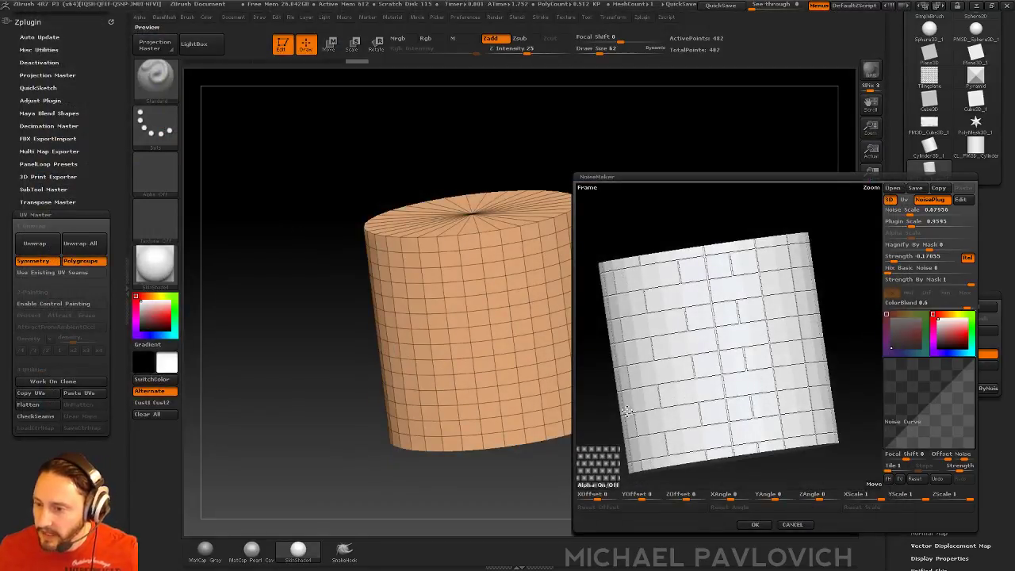
{"action": "left_click", "coordinate": [915, 223]}
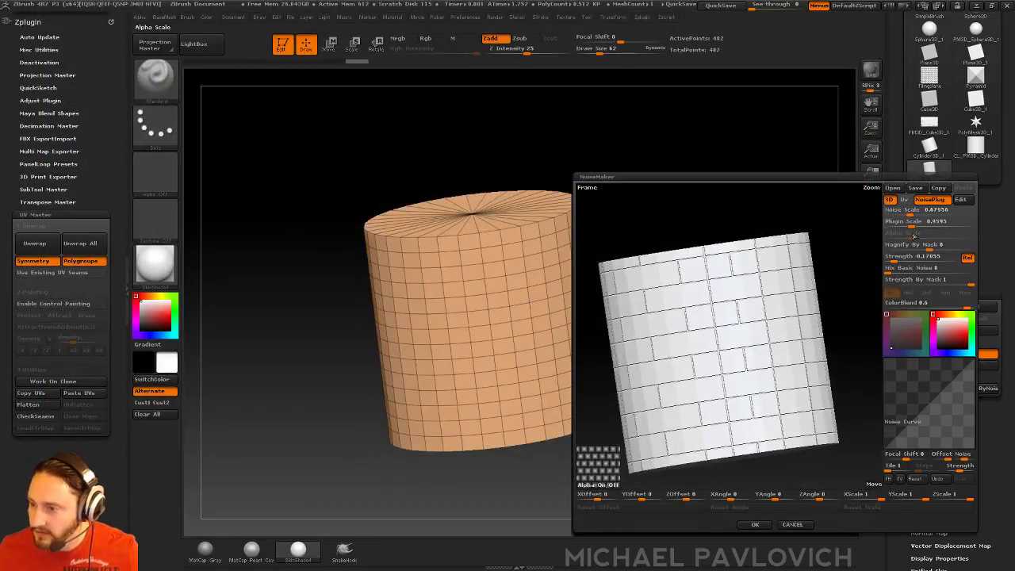
{"action": "left_click", "coordinate": [912, 256]}
{"action": "left_click", "coordinate": [931, 200]}
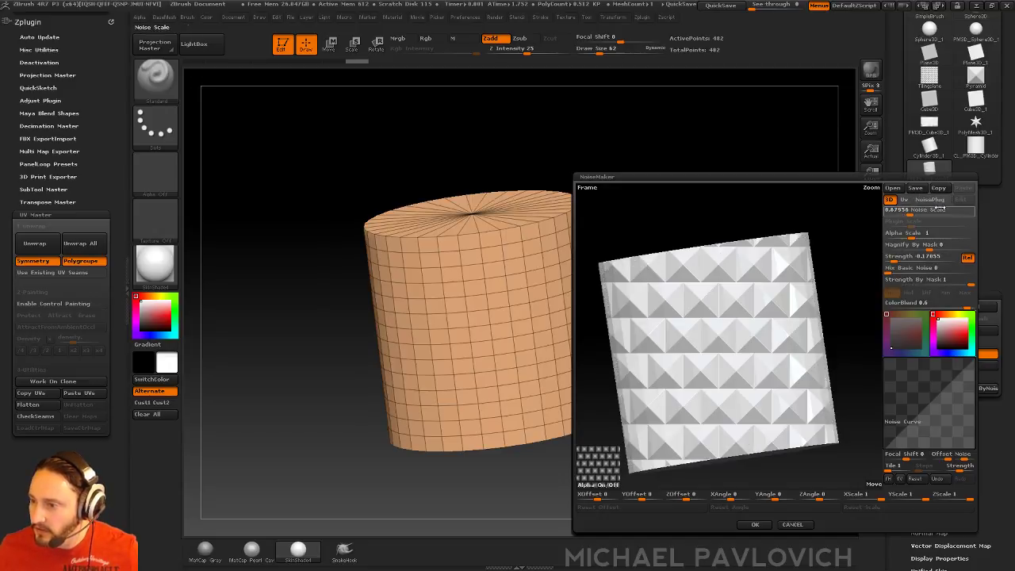
- Switch the knurling noise from 3D to UV projection, with Alpha Scale at about 0.107 and Noise Scale at about 0.53
{"action": "left_click_drag", "start_coordinate": [843, 215], "coordinate": [854, 215]}
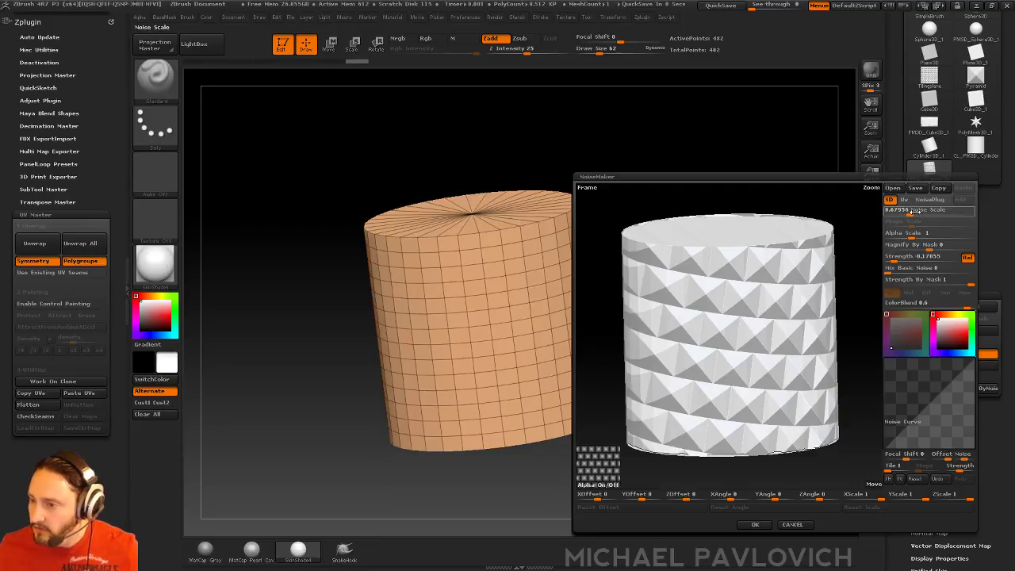
{"action": "left_click_drag", "start_coordinate": [855, 220], "coordinate": [834, 232]}
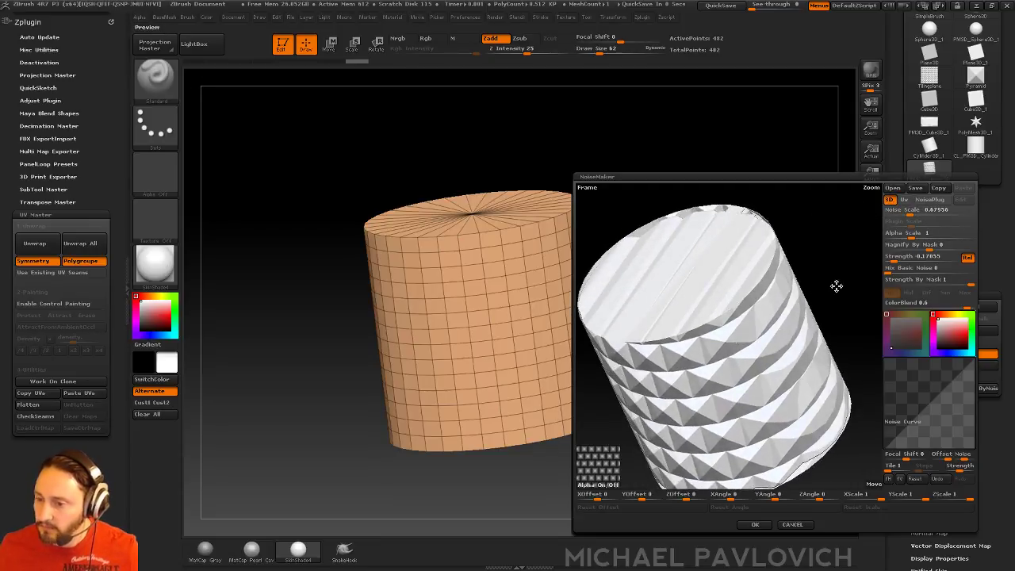
{"action": "left_click_drag", "start_coordinate": [839, 286], "coordinate": [725, 350]}
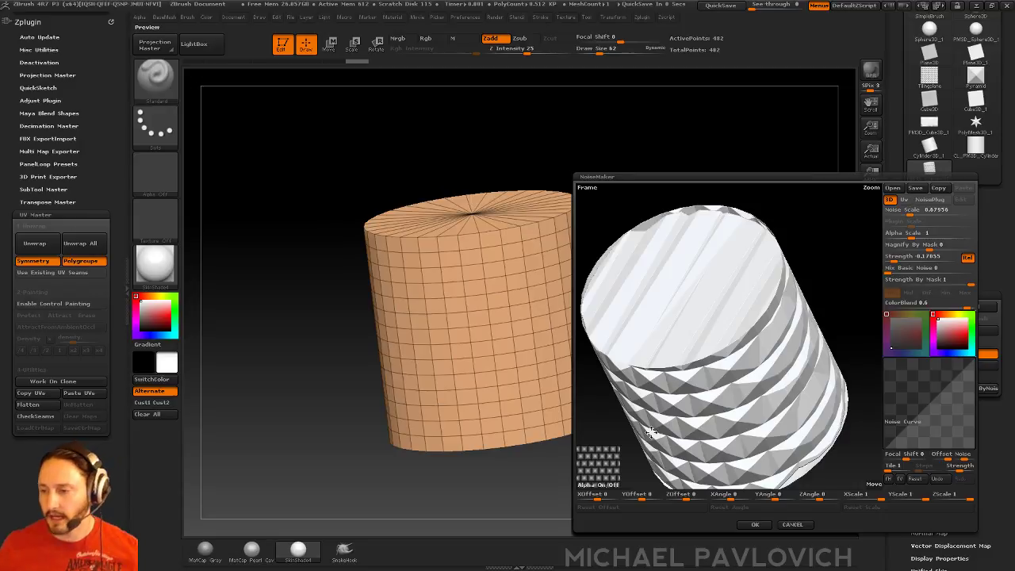
{"action": "left_click", "coordinate": [905, 199]}
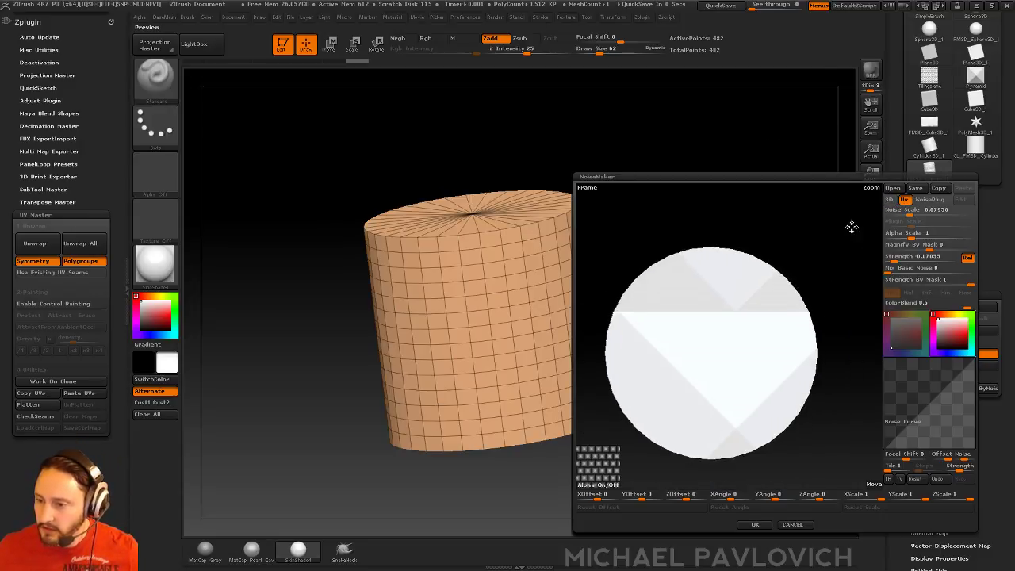
{"action": "left_click_drag", "start_coordinate": [847, 300], "coordinate": [903, 235], "text": "alt"}
{"action": "left_click", "coordinate": [909, 212]}
{"action": "left_click_drag", "start_coordinate": [833, 276], "coordinate": [853, 283]}
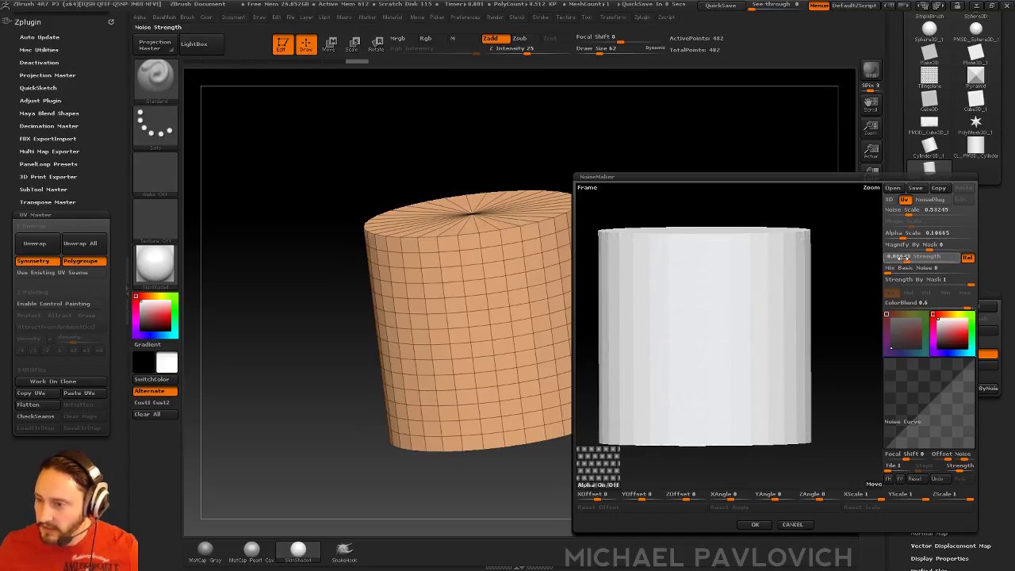
- Turn off relative strength, set the Strength to about -0.19, and accept the knurling noise on the cylinder
{"action": "left_click_drag", "start_coordinate": [898, 257], "coordinate": [885, 258]}
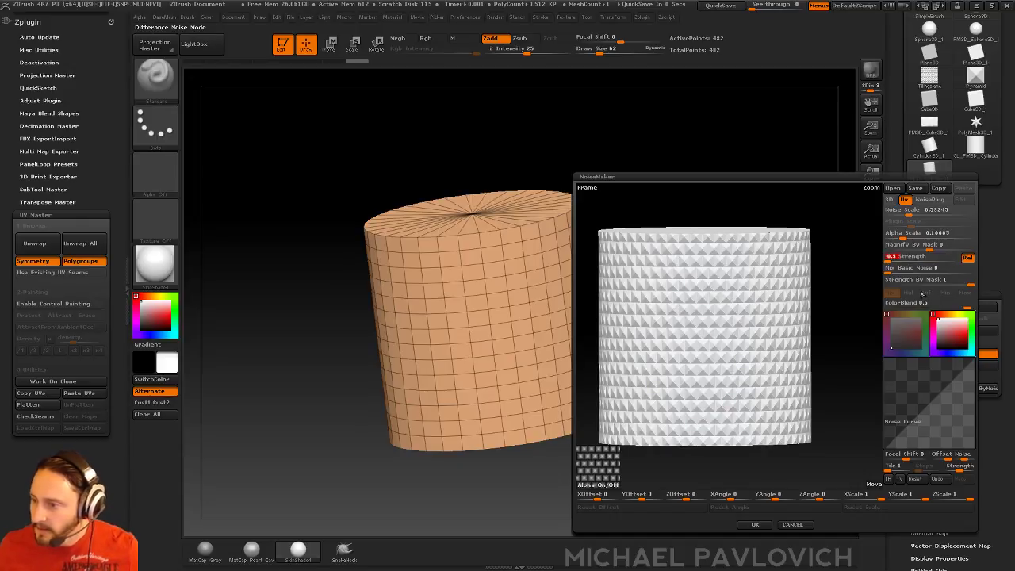
{"action": "left_click", "coordinate": [966, 258]}
{"action": "mouse_move", "coordinate": [892, 258]}
{"action": "left_mouse_down"}
{"action": "mouse_move", "coordinate": [928, 259]}
{"action": "mouse_move", "coordinate": [894, 259]}
{"action": "mouse_move", "coordinate": [908, 259]}
{"action": "left_mouse_up"}
{"action": "left_click_drag", "start_coordinate": [842, 267], "coordinate": [832, 271]}
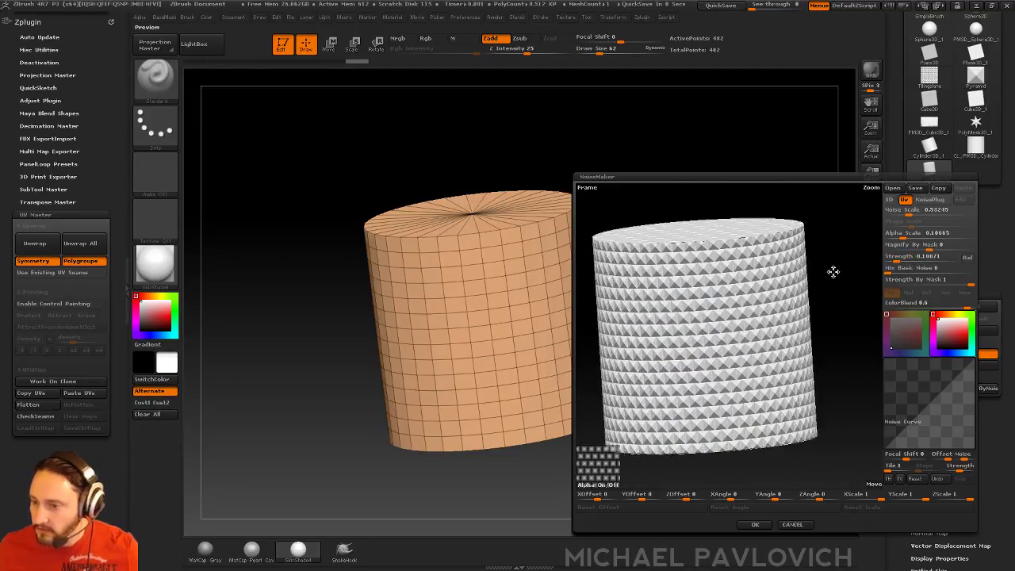
{"action": "left_click", "coordinate": [759, 524]}
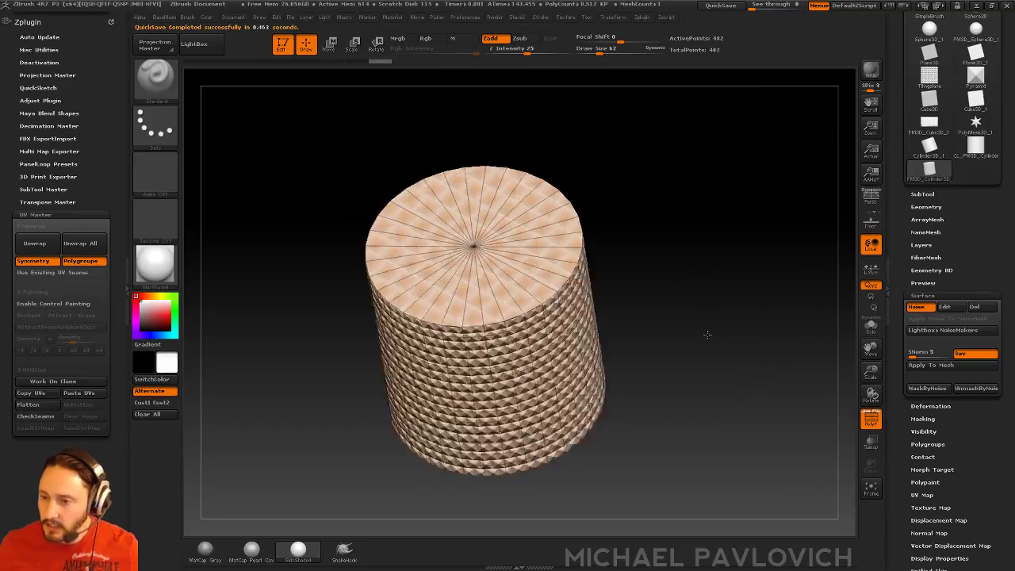
- Hide the polyframe and toggle the surface noise off and on to compare the cylinder with and without knurling
{"action": "left_click_drag", "start_coordinate": [707, 335], "coordinate": [767, 363], "text": "shift"}
{"action": "left_click", "coordinate": [870, 418]}
{"action": "mouse_move", "coordinate": [793, 302]}
{"action": "left_mouse_down"}
{"action": "mouse_move", "coordinate": [752, 308]}
{"action": "mouse_move", "coordinate": [744, 289]}
{"action": "left_mouse_up"}
{"action": "left_click", "coordinate": [917, 307]}
{"action": "left_click", "coordinate": [917, 307]}
{"action": "left_click", "coordinate": [917, 308]}
{"action": "left_click", "coordinate": [917, 307]}
- Try pulling out the cylinder's side with the Move brush, undo it, and return to the Standard brush
{"action": "key", "text": "s"}
{"action": "left_click_drag", "start_coordinate": [622, 278], "coordinate": [657, 276]}
{"action": "key", "text": "b"}
{"action": "key", "text": "m"}
{"action": "key", "text": "v"}
{"action": "mouse_move", "coordinate": [602, 243]}
{"action": "left_mouse_down"}
{"action": "mouse_move", "coordinate": [639, 236]}
{"action": "mouse_move", "coordinate": [679, 204]}
{"action": "left_mouse_up"}
{"action": "mouse_move", "coordinate": [791, 275]}
{"action": "left_mouse_down"}
{"action": "mouse_move", "coordinate": [726, 283]}
{"action": "mouse_move", "coordinate": [766, 260]}
{"action": "mouse_move", "coordinate": [725, 262]}
{"action": "mouse_move", "coordinate": [757, 278]}
{"action": "mouse_move", "coordinate": [726, 293]}
{"action": "left_mouse_up"}
{"action": "key", "text": "ctrl+z"}
{"action": "key", "text": "s"}
{"action": "key", "text": "b"}
{"action": "key", "text": "s"}
{"action": "key", "text": "t"}
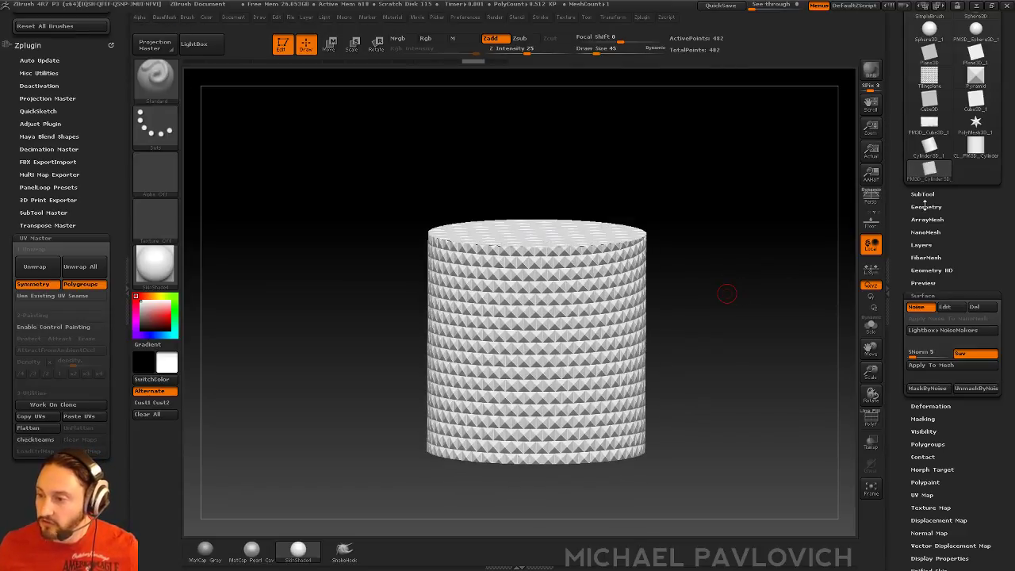
- Try applying the noise to the undivided cylinder mesh, and undo it
{"action": "left_click", "coordinate": [929, 365]}
{"action": "mouse_move", "coordinate": [795, 312]}
{"action": "left_mouse_down"}
{"action": "mouse_move", "coordinate": [729, 317]}
{"action": "mouse_move", "coordinate": [802, 304]}
{"action": "left_mouse_up"}
{"action": "key", "text": "ctrl+z"}
- Set the crease tolerance to 42 and subdivide the cylinder repeatedly to about 507,900 polygons
{"action": "left_click", "coordinate": [926, 207]}
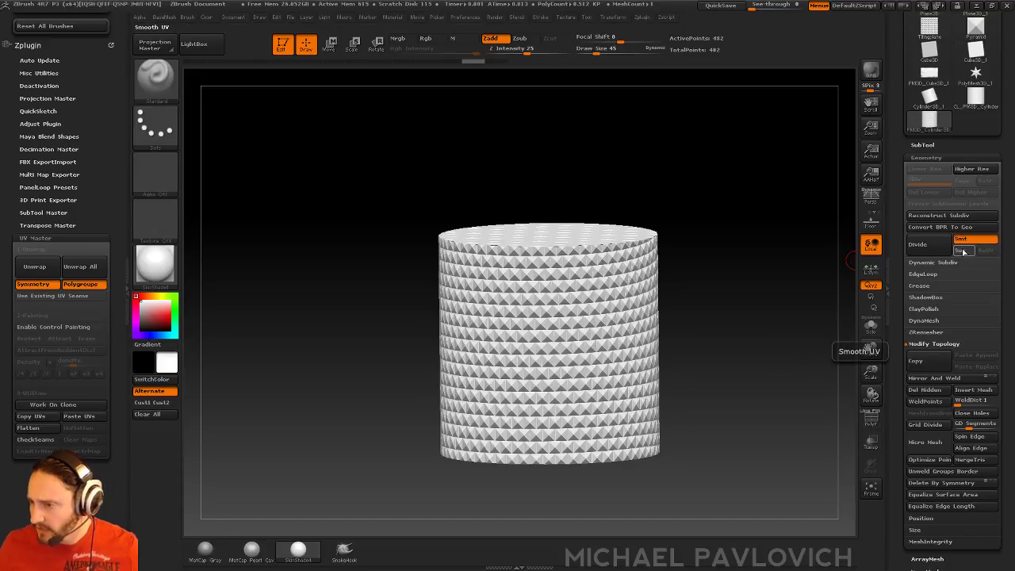
{"action": "left_click", "coordinate": [919, 286]}
{"action": "left_click_drag", "start_coordinate": [889, 298], "coordinate": [894, 316]}
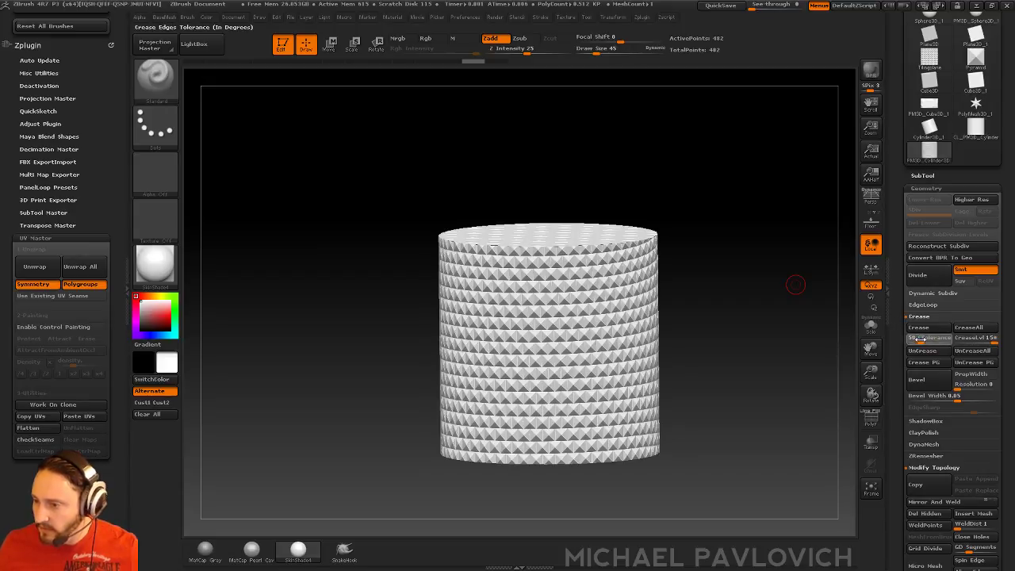
{"action": "left_click", "coordinate": [919, 338]}
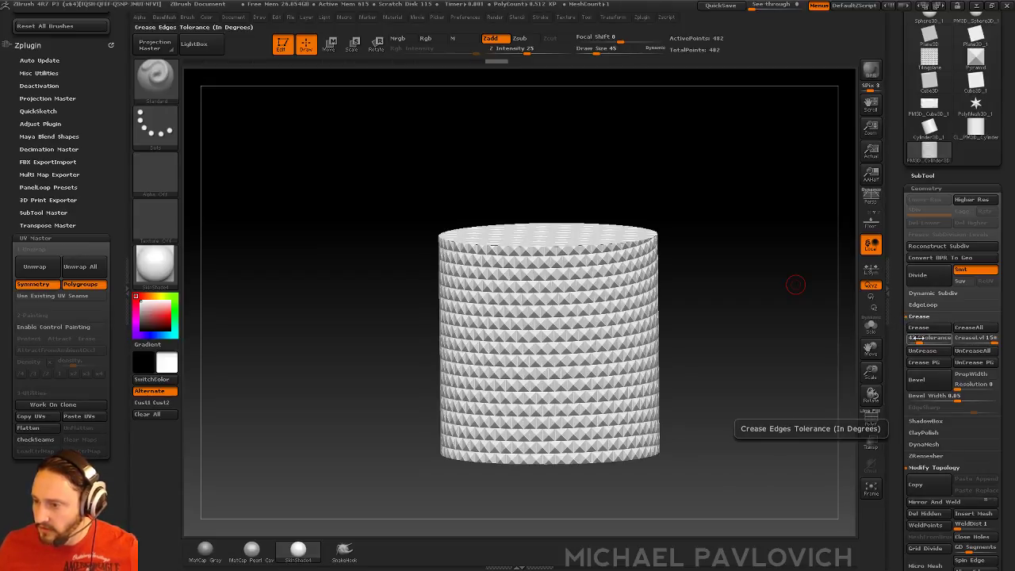
{"action": "scroll", "coordinate": [923, 311], "scroll_direction": "up", "scroll_amount": 3}
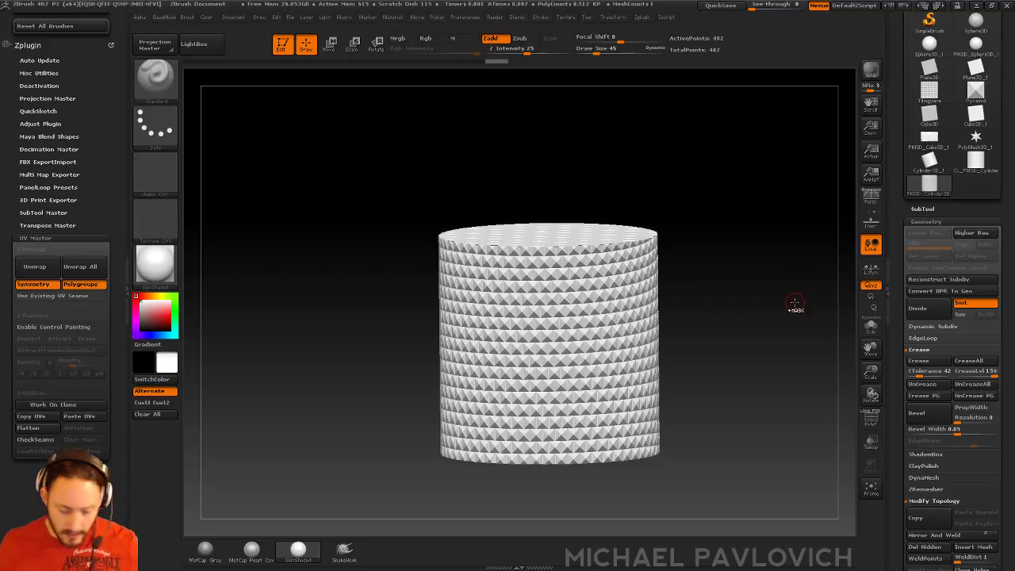
{"action": "key", "text": "ctrl+d"}
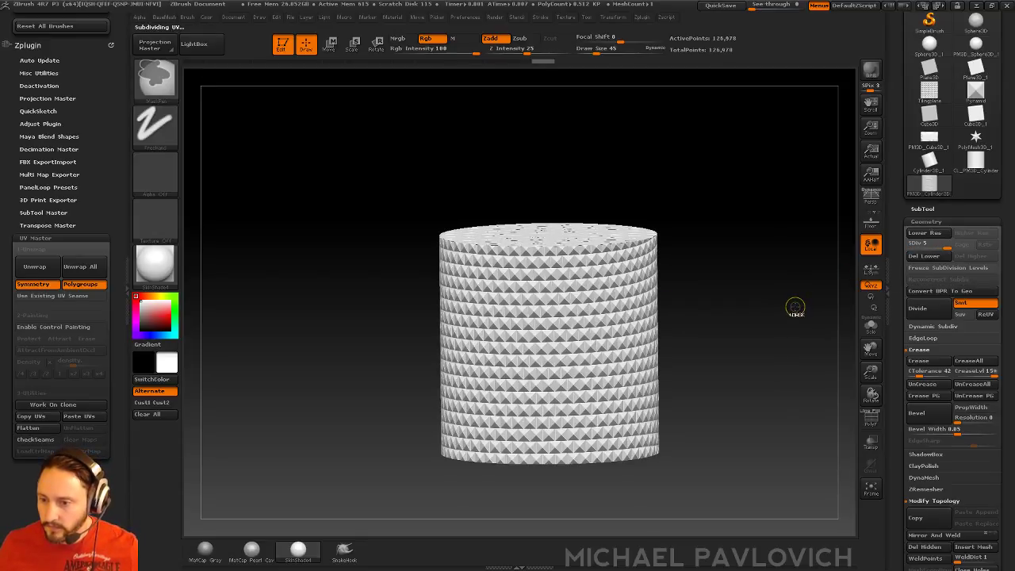
{"action": "left_click_drag", "start_coordinate": [791, 306], "coordinate": [793, 306]}
- Try applying the knurling noise to the subdivided cylinder mesh
{"action": "scroll", "coordinate": [899, 329], "scroll_direction": "down", "scroll_amount": 10}
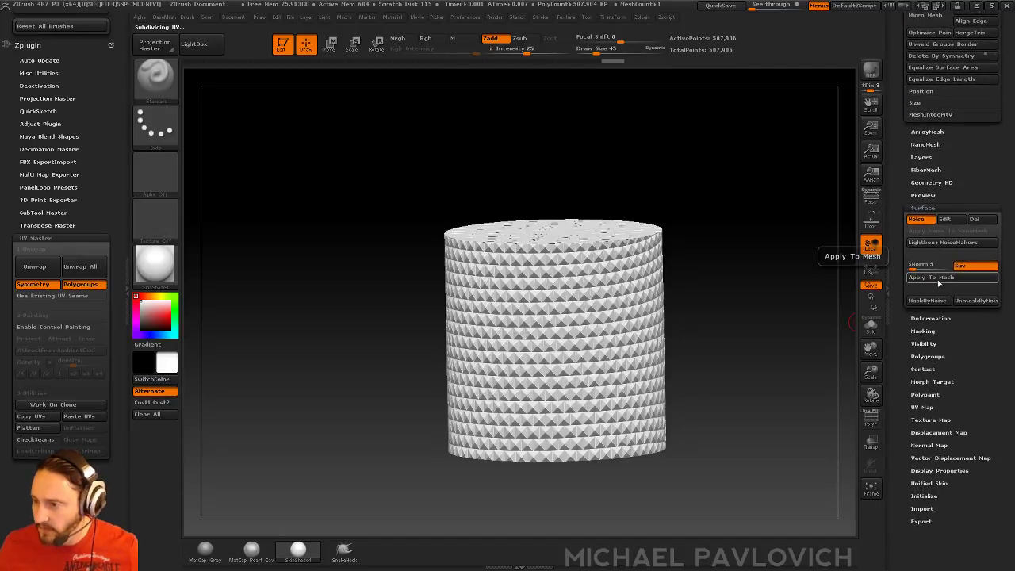
{"action": "left_click_drag", "start_coordinate": [829, 309], "coordinate": [762, 392]}
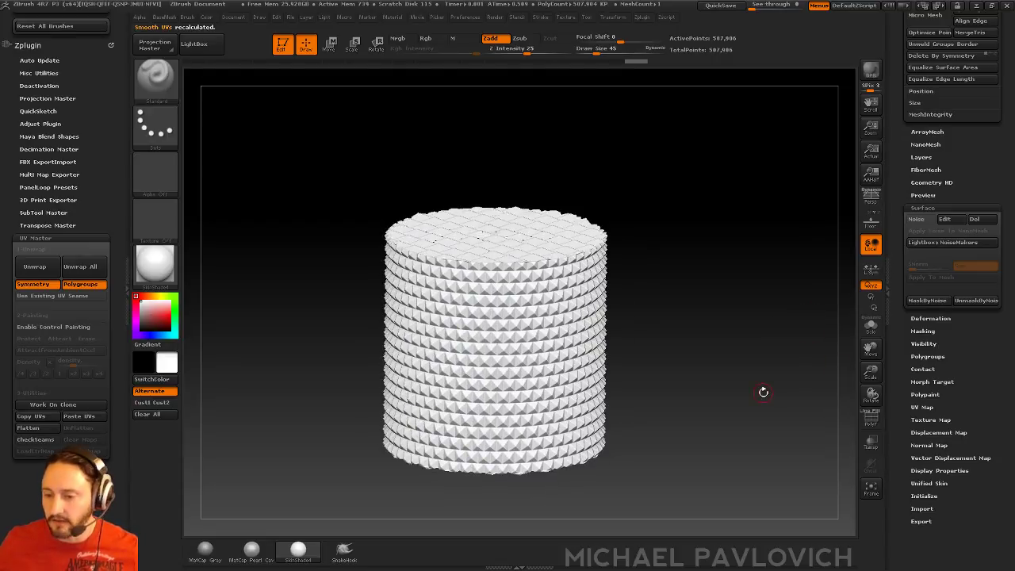
{"action": "left_click_drag", "start_coordinate": [713, 290], "coordinate": [680, 302]}
- Try smoothing a patch of the knurling with a larger brush, and undo both the smoothing and the noise application
{"action": "key", "text": "bracketright"}
{"action": "key", "text": "bracketright"}
{"action": "key", "text": "bracketright"}
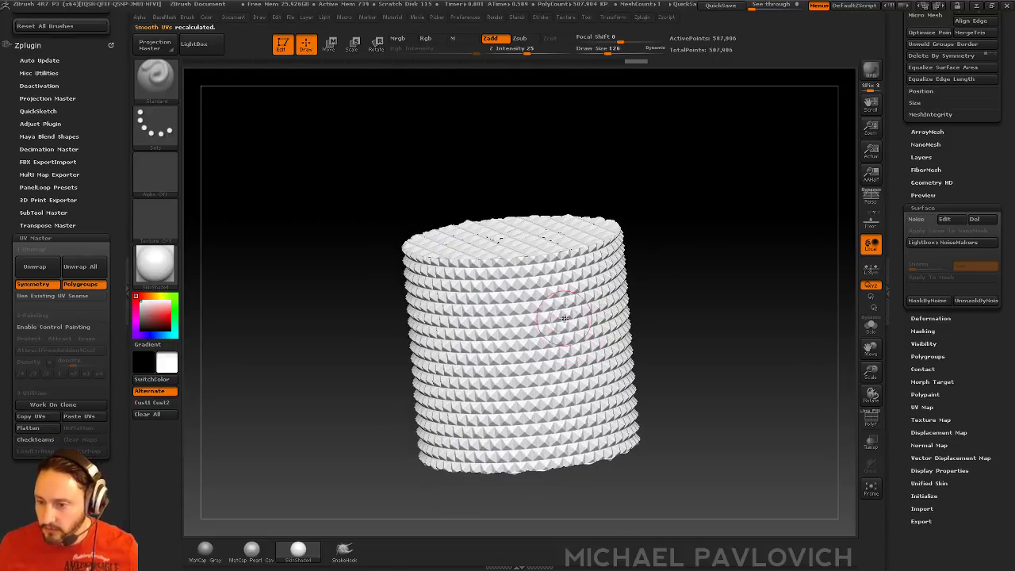
{"action": "left_click_drag", "start_coordinate": [558, 320], "coordinate": [563, 329]}
{"action": "key", "text": "ctrl+z"}
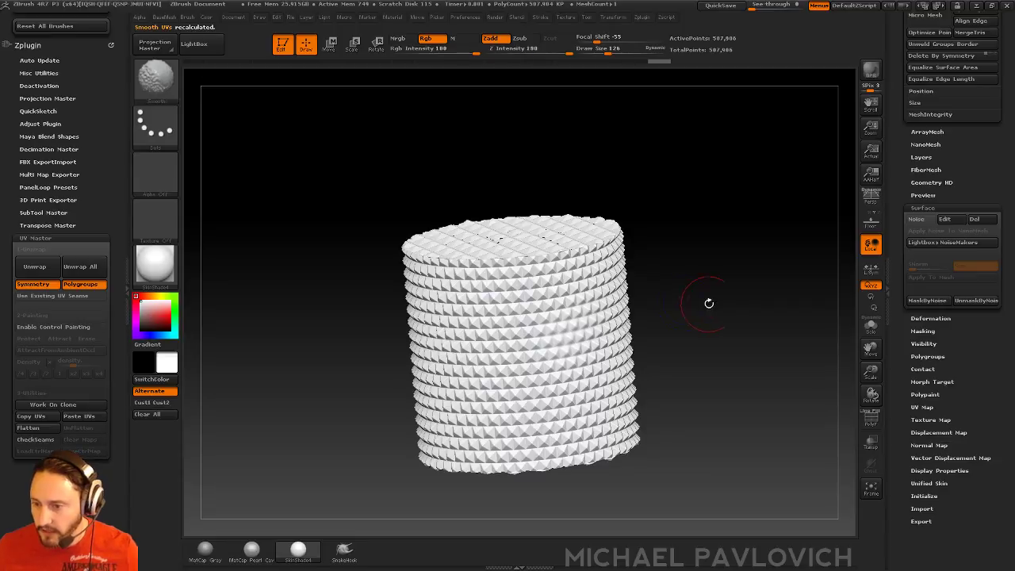
{"action": "key", "text": "s"}
{"action": "left_click_drag", "start_coordinate": [714, 301], "coordinate": [701, 301]}
{"action": "key", "text": "ctrl+z"}
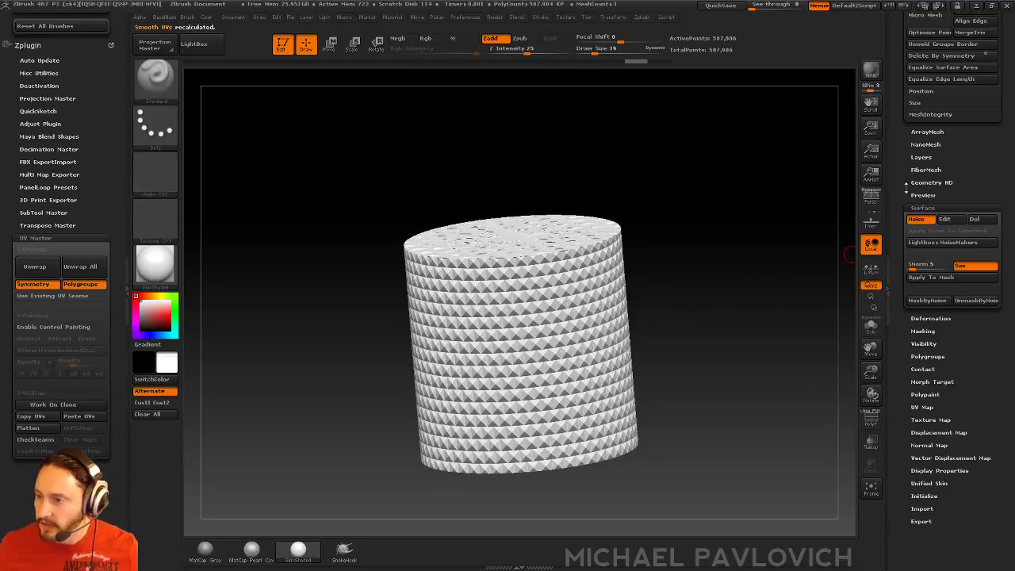
{"action": "key", "text": "ctrl+z"}
- Add a new layer to the subdivided cylinder and store a morph target
{"action": "left_click", "coordinate": [922, 157]}
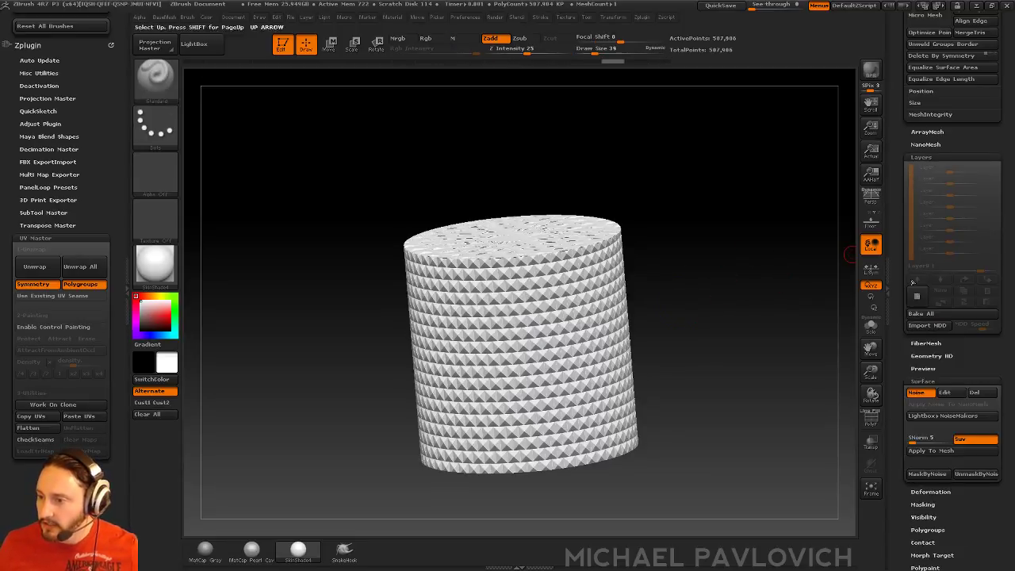
{"action": "left_click", "coordinate": [919, 300]}
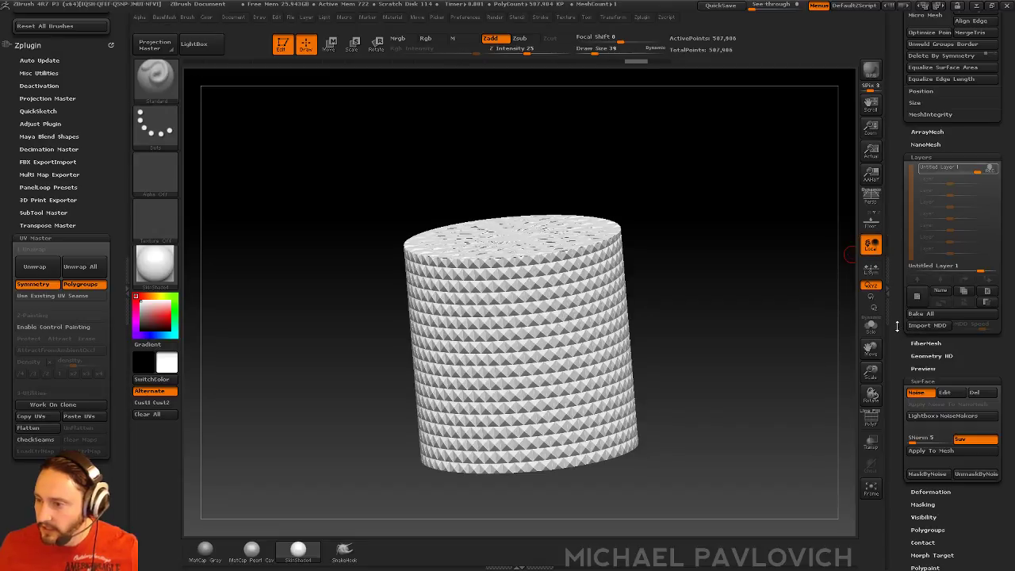
{"action": "mouse_move", "coordinate": [896, 325]}
{"action": "left_mouse_down"}
{"action": "mouse_move", "coordinate": [900, 241]}
{"action": "mouse_move", "coordinate": [900, 379]}
{"action": "mouse_move", "coordinate": [897, 312]}
{"action": "left_mouse_up"}
{"action": "left_click", "coordinate": [919, 312]}
{"action": "left_click", "coordinate": [924, 306]}
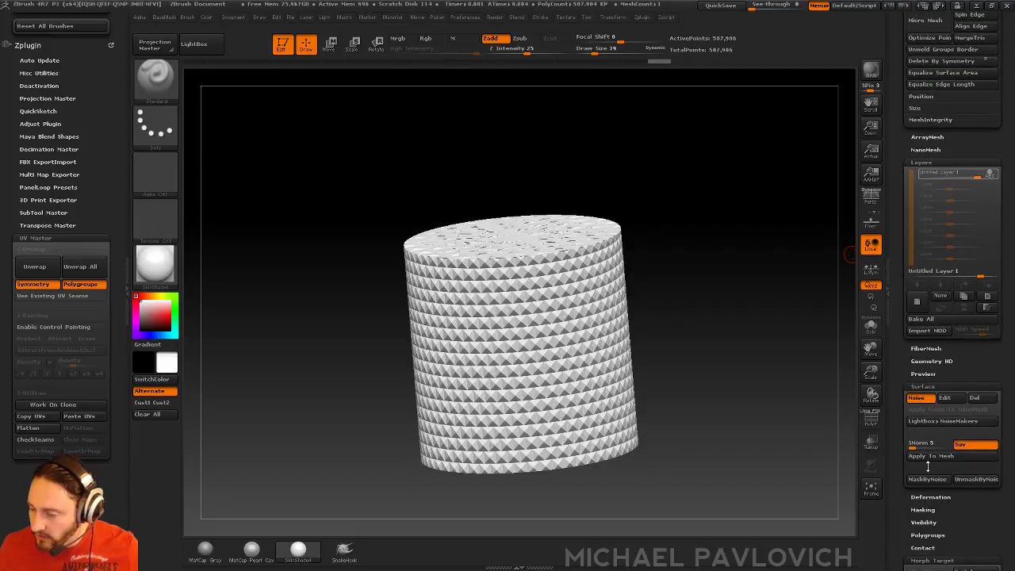
- Apply the knurling noise to the mesh on the new layer and set the layer's intensity to about 0.81
{"action": "left_click", "coordinate": [930, 455]}
{"action": "left_click_drag", "start_coordinate": [687, 317], "coordinate": [708, 318]}
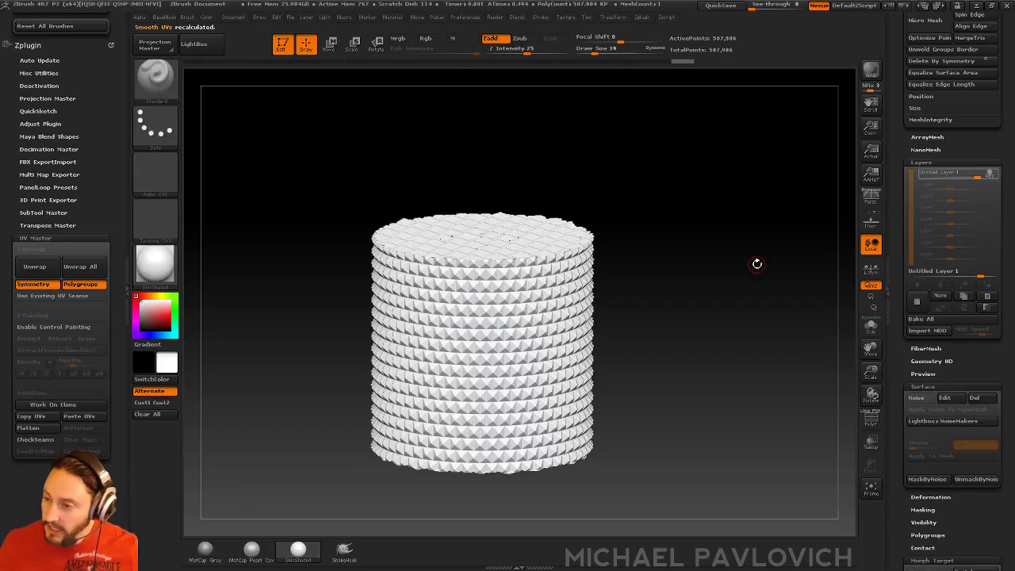
{"action": "left_click_drag", "start_coordinate": [963, 175], "coordinate": [985, 180]}
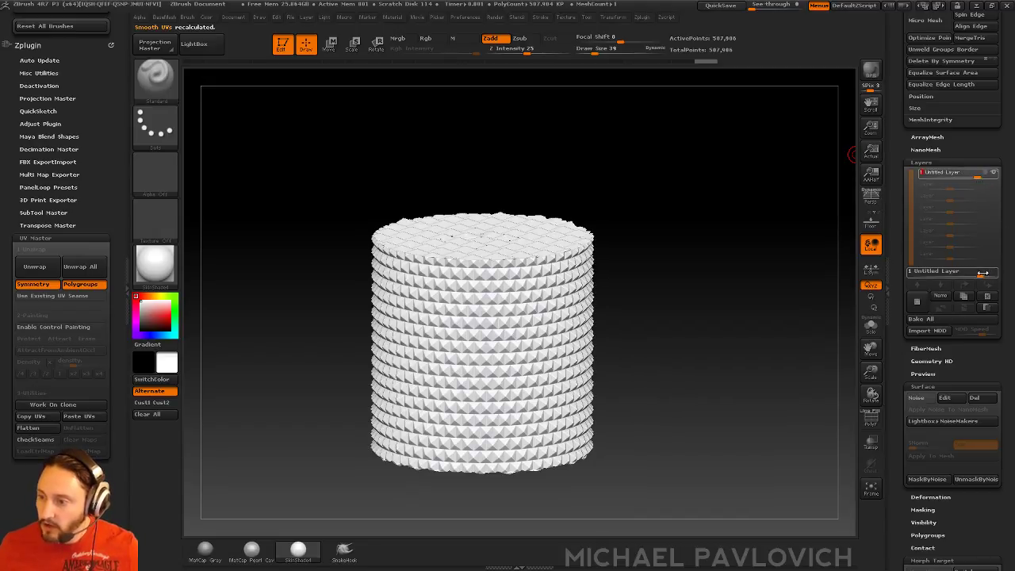
{"action": "mouse_move", "coordinate": [981, 273]}
{"action": "left_mouse_down"}
{"action": "mouse_move", "coordinate": [996, 273]}
{"action": "mouse_move", "coordinate": [963, 272]}
{"action": "mouse_move", "coordinate": [999, 273]}
{"action": "mouse_move", "coordinate": [979, 273]}
{"action": "left_mouse_up"}
- Try masking a vertical strip on the cylinder's side with a draw size of 82, and undo the mask
{"action": "left_click_drag", "start_coordinate": [808, 314], "coordinate": [783, 307]}
{"action": "key", "text": "s"}
{"action": "left_click_drag", "start_coordinate": [651, 324], "coordinate": [662, 325]}
{"action": "left_click_drag", "start_coordinate": [804, 361], "coordinate": [790, 355], "text": "shift"}
{"action": "mouse_move", "coordinate": [538, 305]}
{"action": "left_mouse_down", "text": "ctrl"}
{"action": "mouse_move", "coordinate": [547, 373]}
{"action": "mouse_move", "coordinate": [539, 384]}
{"action": "left_mouse_up", "text": "ctrl"}
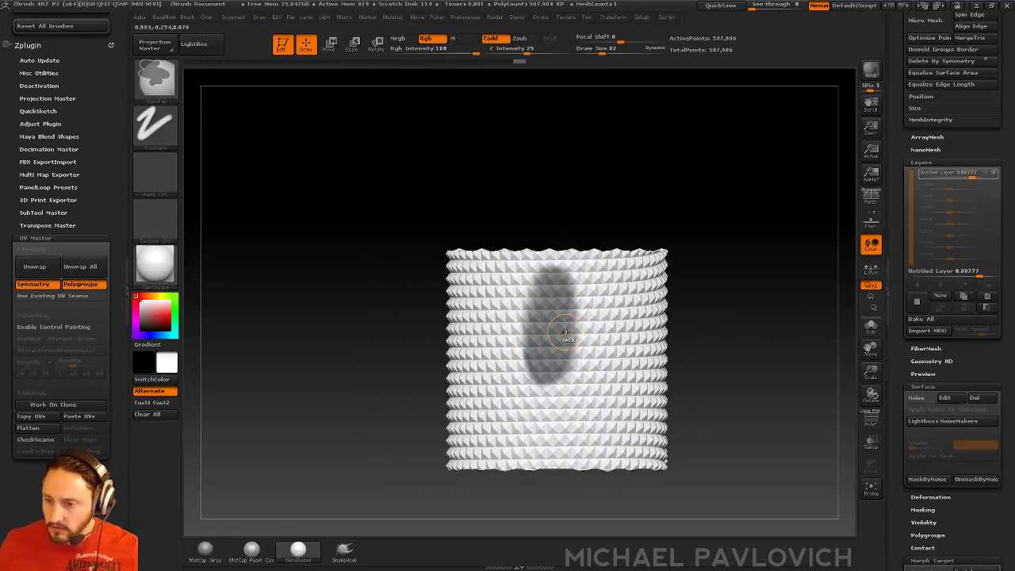
{"action": "key", "text": "ctrl+z"}
- Set the Standard brush's draw size to 53 for working on the knurled cylinder
{"action": "left_click_drag", "start_coordinate": [792, 243], "coordinate": [755, 287]}
{"action": "key", "text": "s"}
{"action": "left_click_drag", "start_coordinate": [755, 286], "coordinate": [746, 279]}
{"action": "mouse_move", "coordinate": [695, 224]}
{"action": "left_mouse_down"}
{"action": "mouse_move", "coordinate": [625, 188]}
{"action": "mouse_move", "coordinate": [526, 239]}
{"action": "left_mouse_up"}
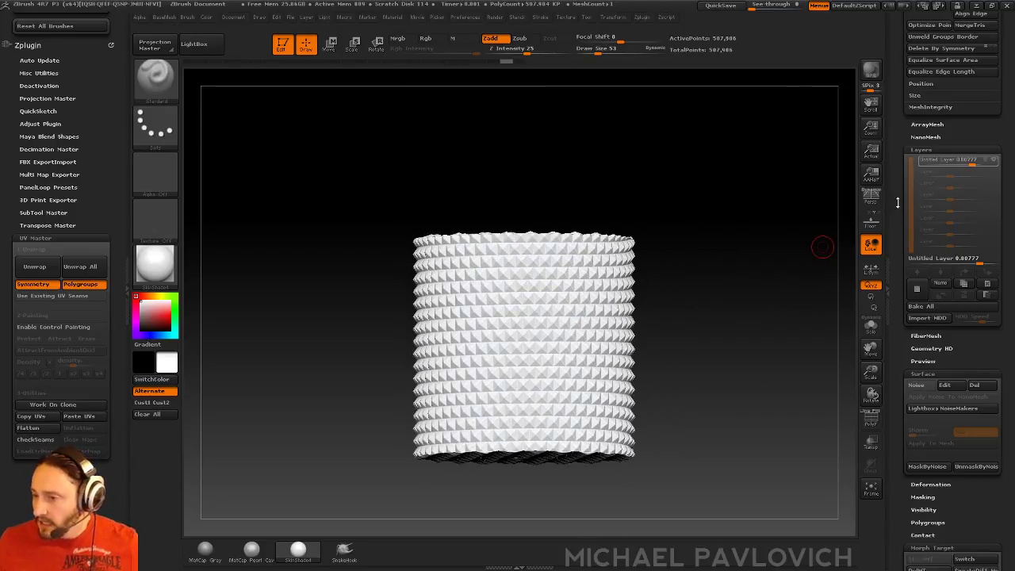
- Select the Morph brush for the cylinder with the stored morph target and set its draw size to 181
{"action": "left_click_drag", "start_coordinate": [820, 242], "coordinate": [751, 288]}
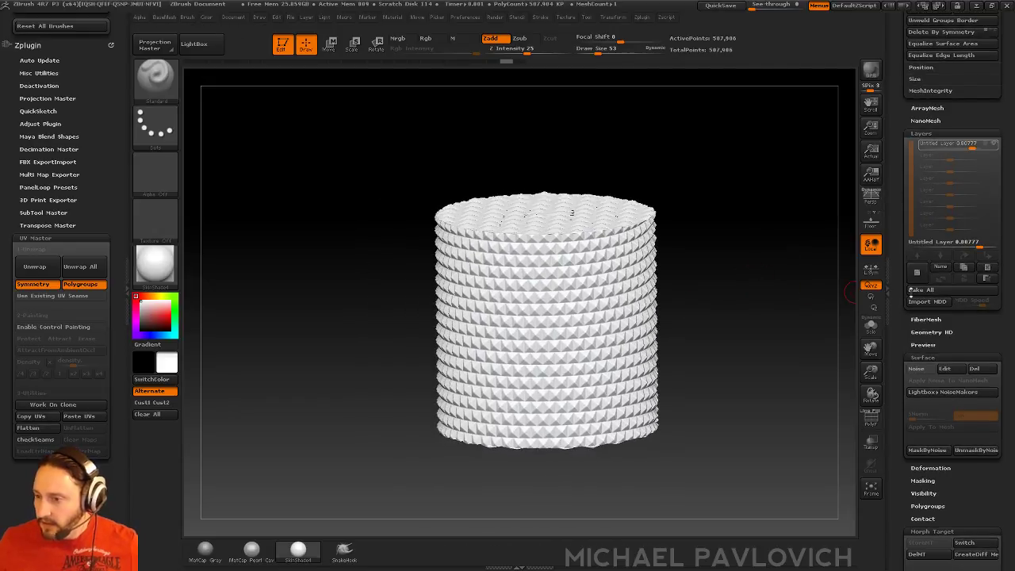
{"action": "left_click_drag", "start_coordinate": [901, 312], "coordinate": [902, 150]}
{"action": "left_click_drag", "start_coordinate": [790, 267], "coordinate": [840, 256]}
{"action": "left_click_drag", "start_coordinate": [782, 184], "coordinate": [807, 238], "text": "shift"}
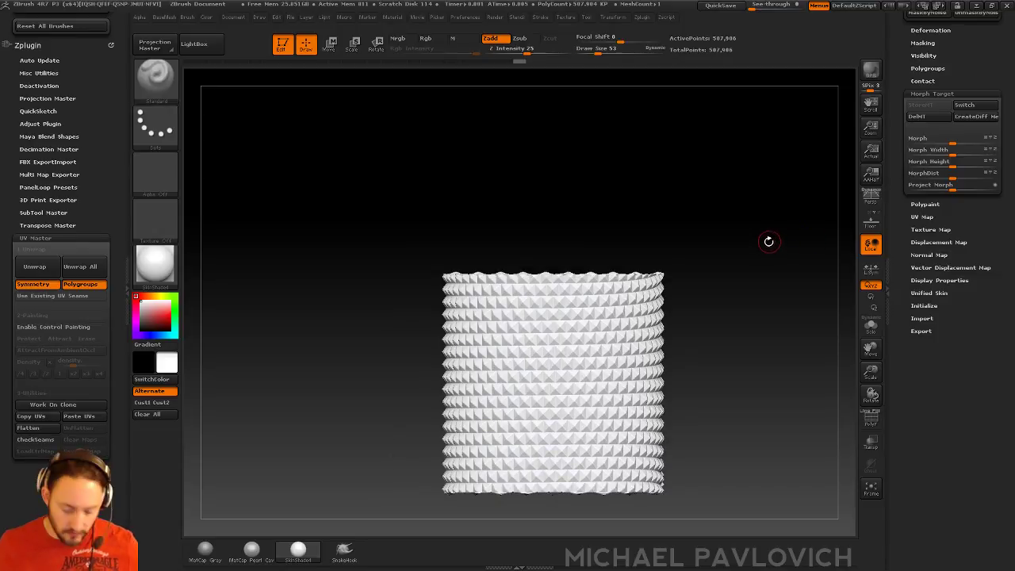
{"action": "key", "text": "b"}
{"action": "key", "text": "m"}
{"action": "key", "text": "o"}
{"action": "mouse_move", "coordinate": [765, 268]}
{"action": "left_mouse_down", "text": "alt"}
{"action": "mouse_move", "coordinate": [756, 249]}
{"action": "mouse_move", "coordinate": [772, 255]}
{"action": "left_mouse_up", "text": "alt"}
{"action": "key", "text": "s"}
{"action": "left_click_drag", "start_coordinate": [772, 256], "coordinate": [755, 258]}
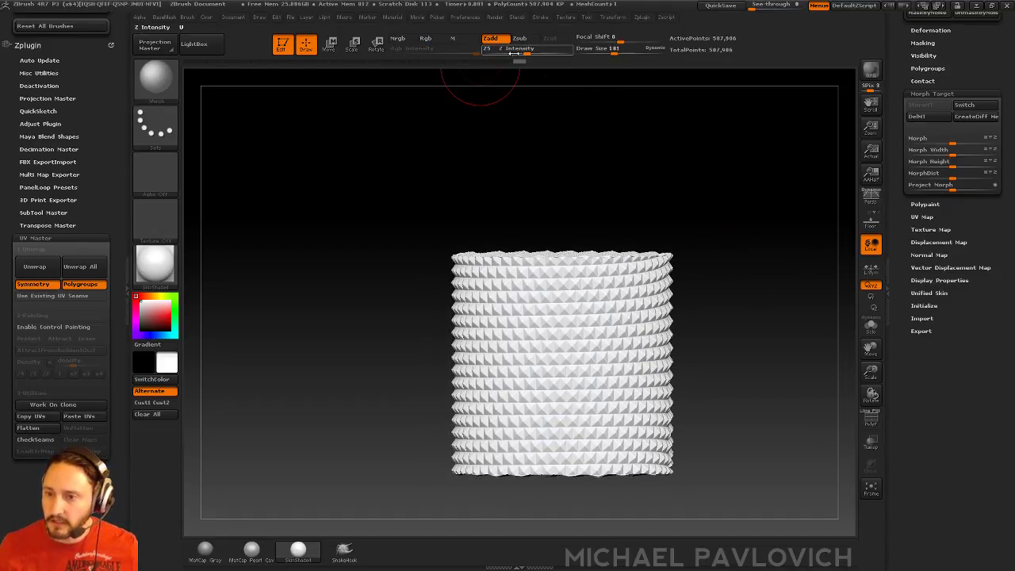
- Set the Morph brush's Z intensity to 100 with a smaller draw size, try a stroke on the cylinder's side, and undo it
{"action": "left_click_drag", "start_coordinate": [772, 195], "coordinate": [734, 198], "text": "alt"}
{"action": "left_click_drag", "start_coordinate": [734, 198], "coordinate": [726, 217]}
{"action": "key", "text": "s"}
{"action": "mouse_move", "coordinate": [588, 308]}
{"action": "left_mouse_down"}
{"action": "mouse_move", "coordinate": [521, 387]}
{"action": "mouse_move", "coordinate": [516, 267]}
{"action": "left_mouse_up"}
{"action": "left_click_drag", "start_coordinate": [555, 310], "coordinate": [559, 314]}
{"action": "mouse_move", "coordinate": [697, 265]}
{"action": "left_mouse_down"}
{"action": "mouse_move", "coordinate": [646, 277]}
{"action": "mouse_move", "coordinate": [623, 395]}
{"action": "left_mouse_up"}
{"action": "key", "text": "ctrl+z"}
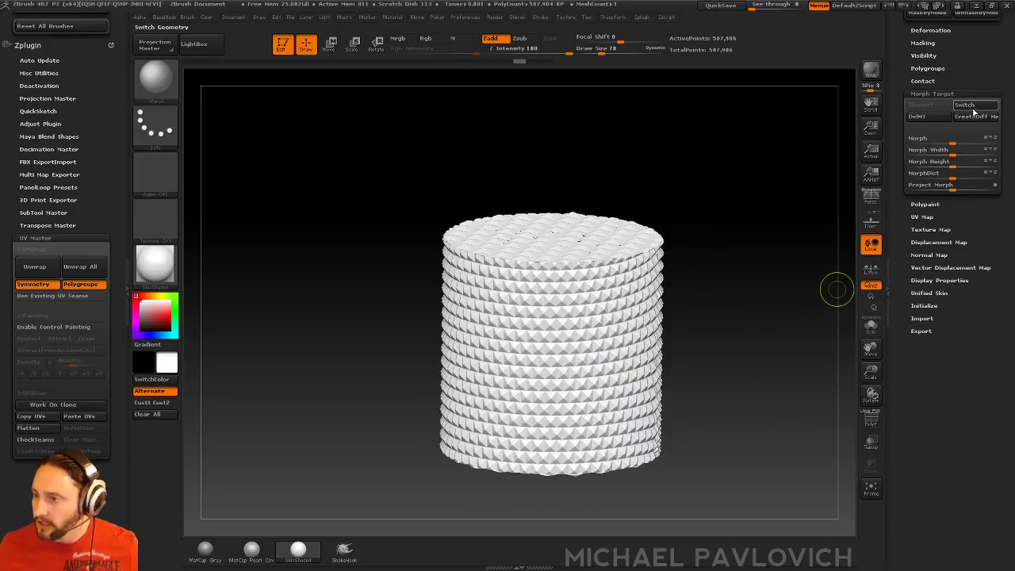
- Switch the cylinder to its stored smooth morph target and brush a patch of knurling back onto its side with a draw size of 113
{"action": "left_click", "coordinate": [973, 110]}
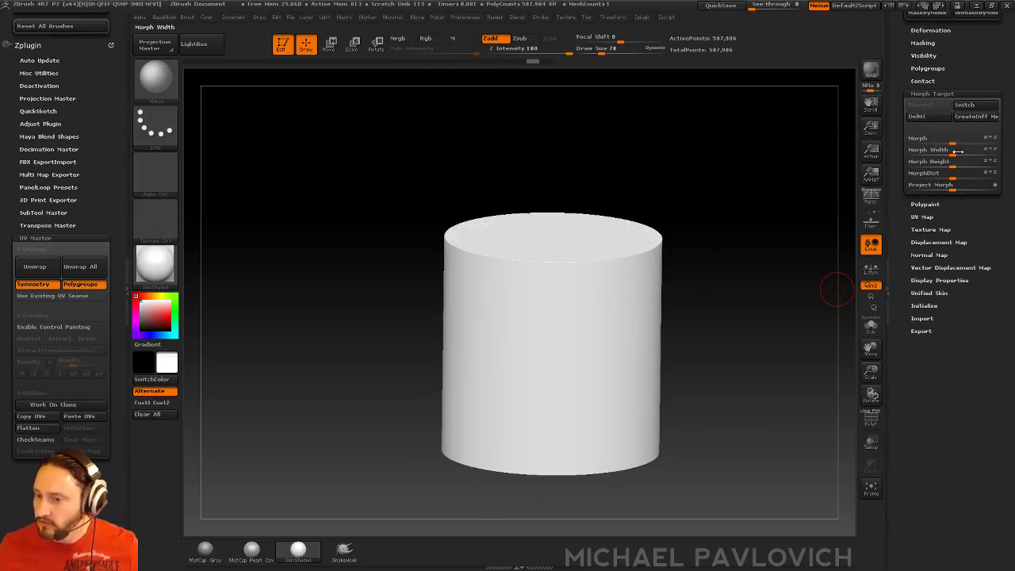
{"action": "left_click_drag", "start_coordinate": [755, 245], "coordinate": [733, 289]}
{"action": "key", "text": "s"}
{"action": "left_click_drag", "start_coordinate": [588, 308], "coordinate": [581, 309]}
{"action": "mouse_move", "coordinate": [550, 290]}
{"action": "left_mouse_down"}
{"action": "mouse_move", "coordinate": [543, 319]}
{"action": "mouse_move", "coordinate": [594, 328]}
{"action": "mouse_move", "coordinate": [593, 313]}
{"action": "left_mouse_up"}
{"action": "left_click_drag", "start_coordinate": [704, 296], "coordinate": [654, 309]}
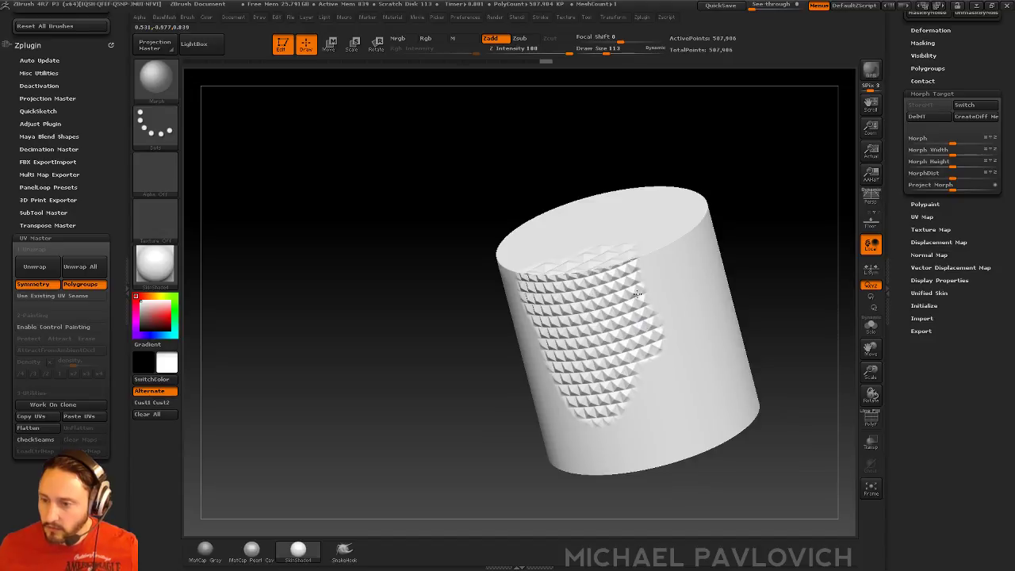
{"action": "left_click_drag", "start_coordinate": [631, 265], "coordinate": [648, 367]}
{"action": "mouse_move", "coordinate": [752, 265]}
{"action": "left_mouse_down"}
{"action": "mouse_move", "coordinate": [788, 254]}
{"action": "mouse_move", "coordinate": [754, 242]}
{"action": "mouse_move", "coordinate": [737, 250]}
{"action": "left_mouse_up"}
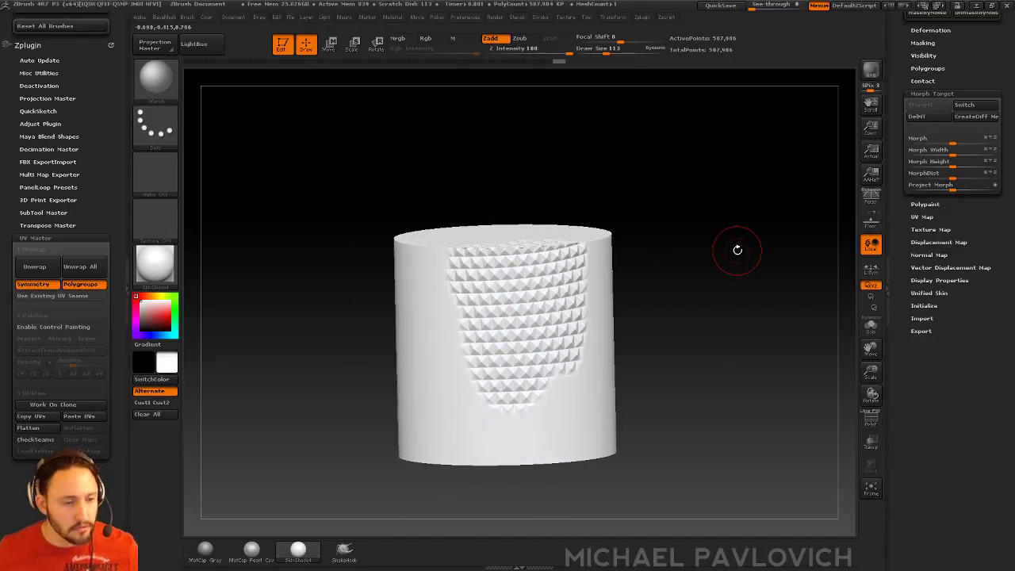